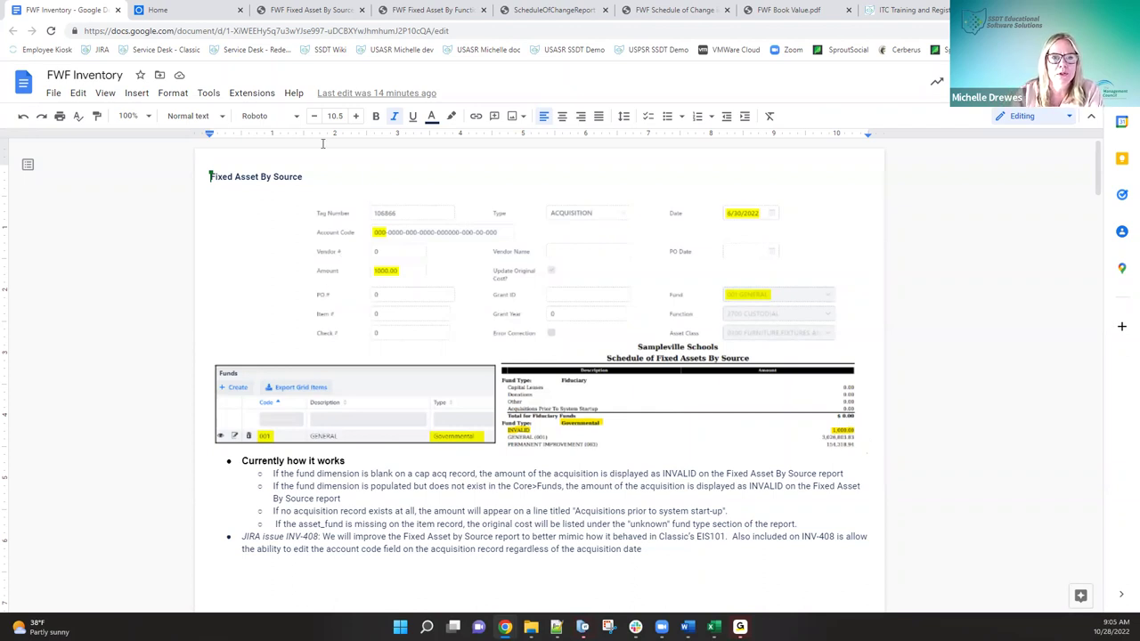
- Switch to the Sampleville Schools inventory application and look over its available GAAP reports
left_click(201, 13)
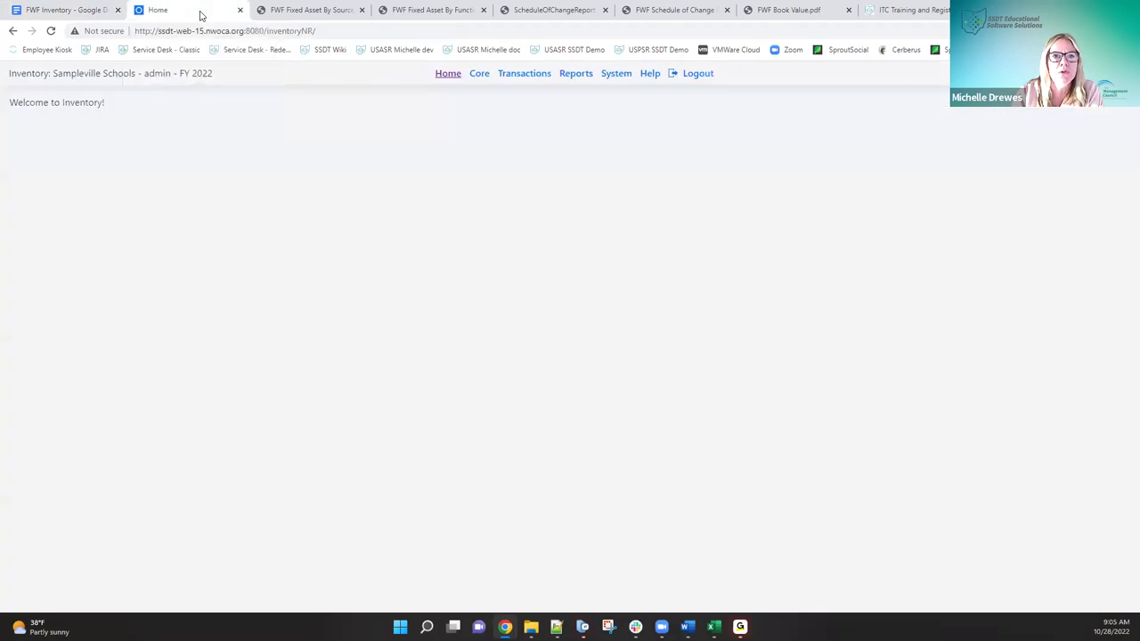
left_click(576, 73)
mouse_move(588, 99)
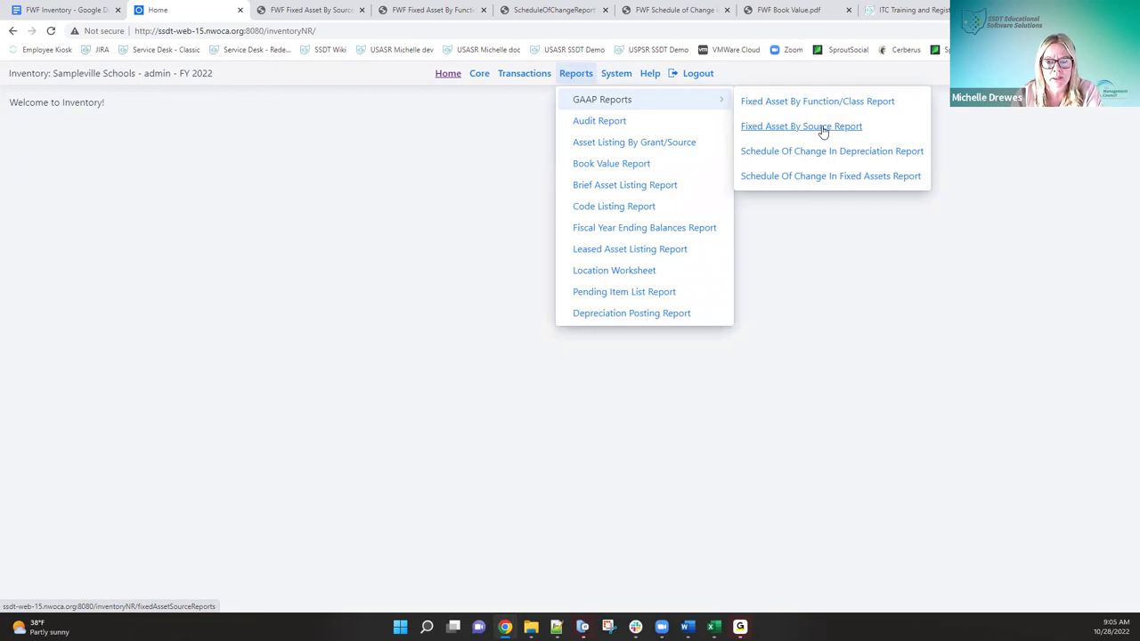
- Open the Items grid and filter it by tag number 106866
left_click(522, 74)
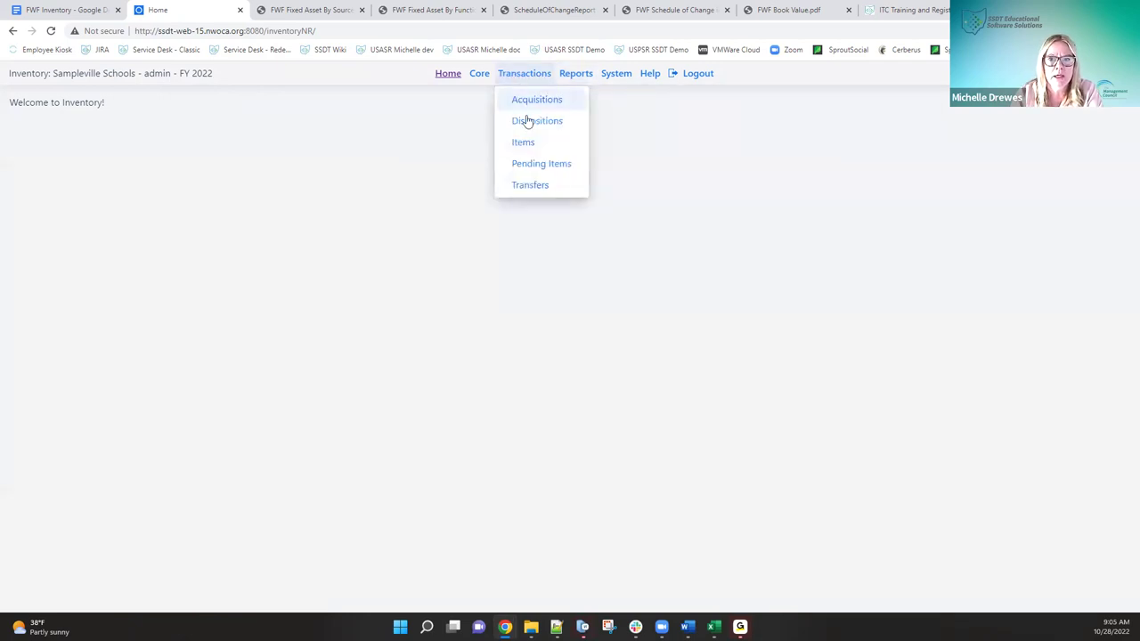
left_click(523, 143)
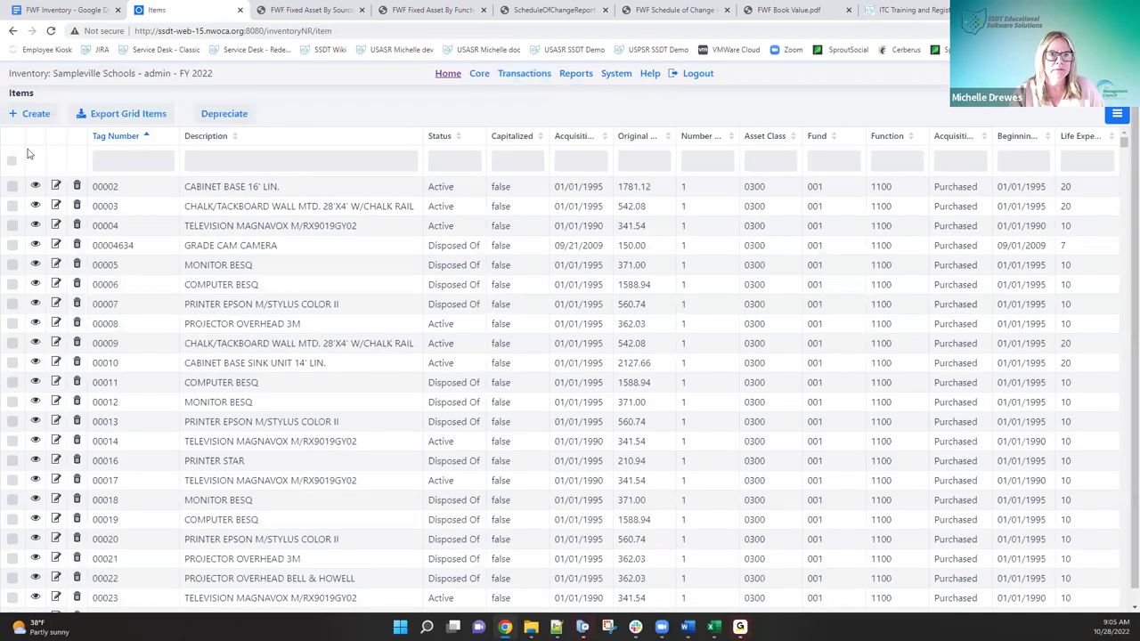
left_click(130, 161)
type("10")
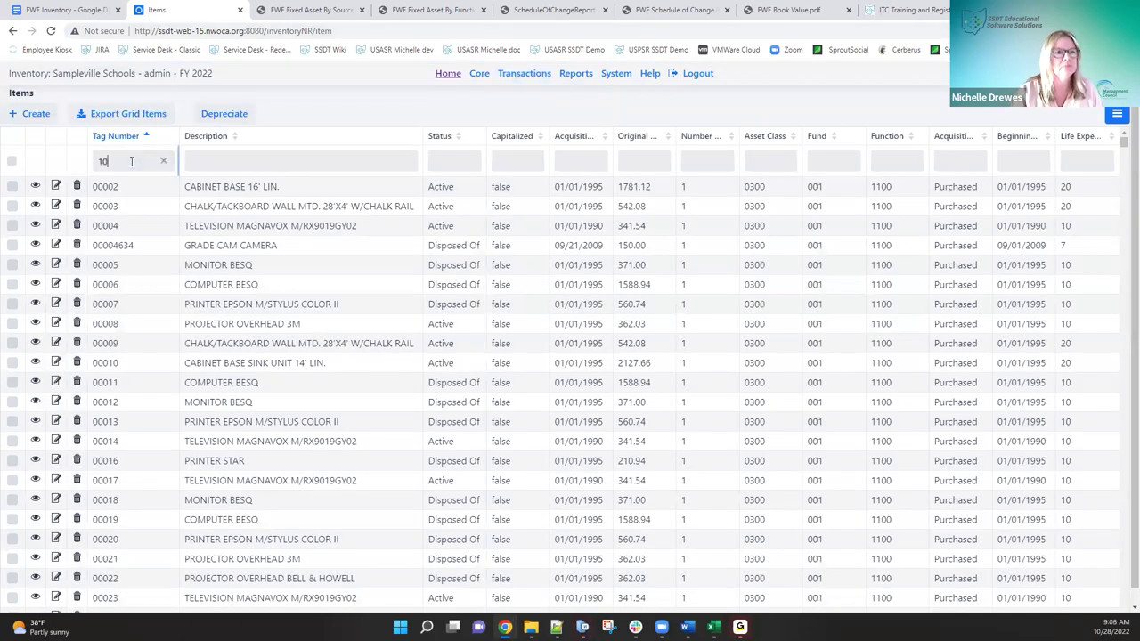
type("68")
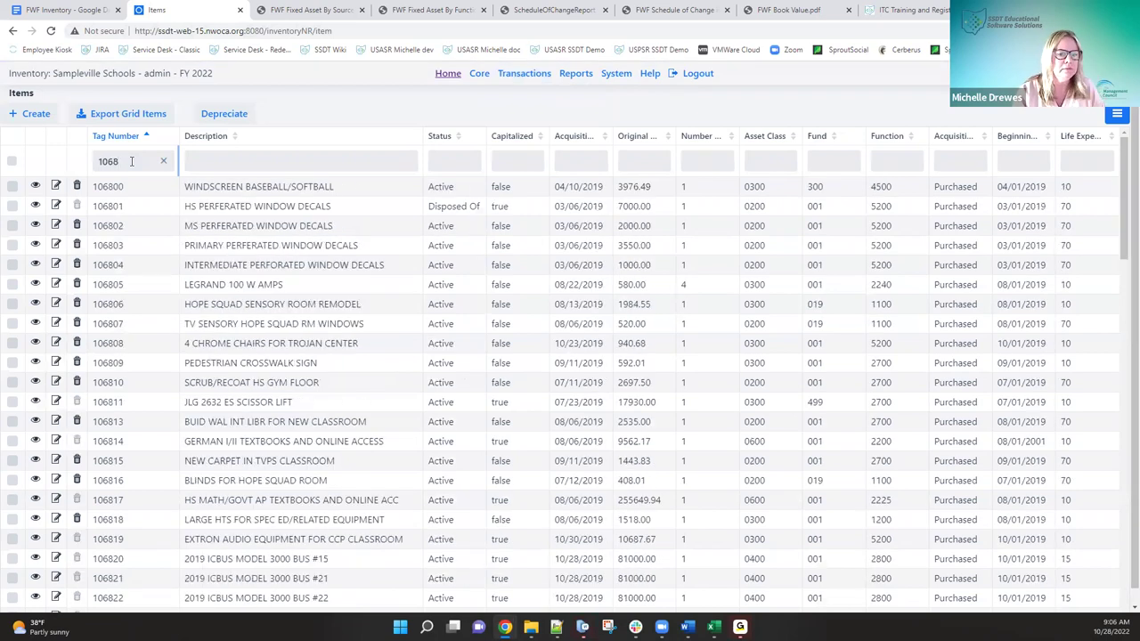
type("66")
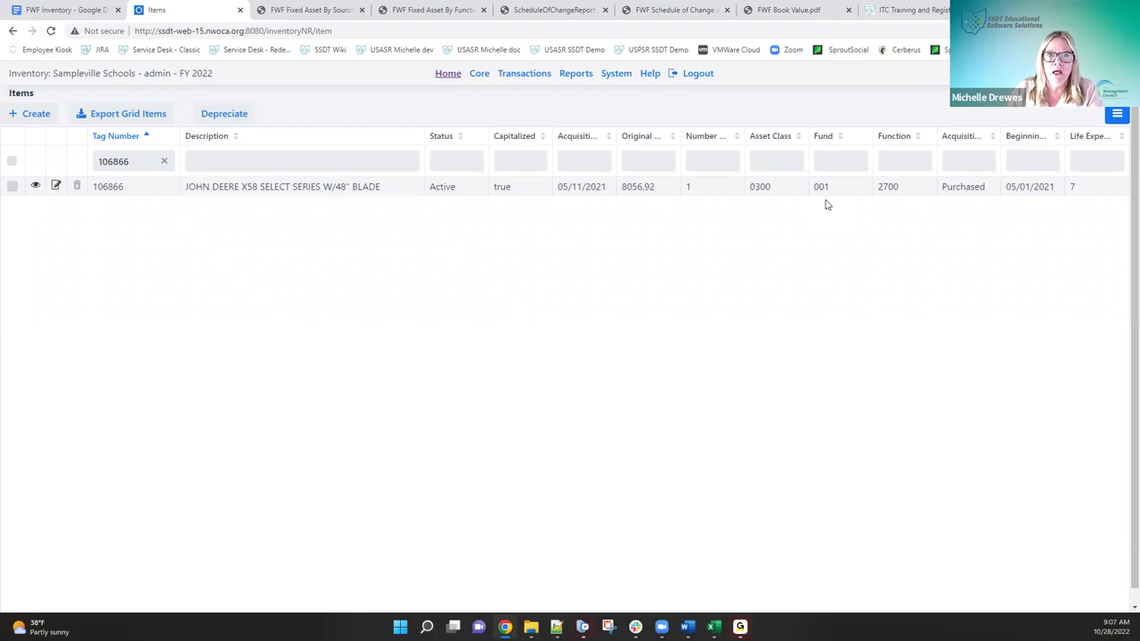
- Filter the Acquisitions grid by tag number 106866, and view the 06/30/2022 record with its account code highlighted
left_click(526, 79)
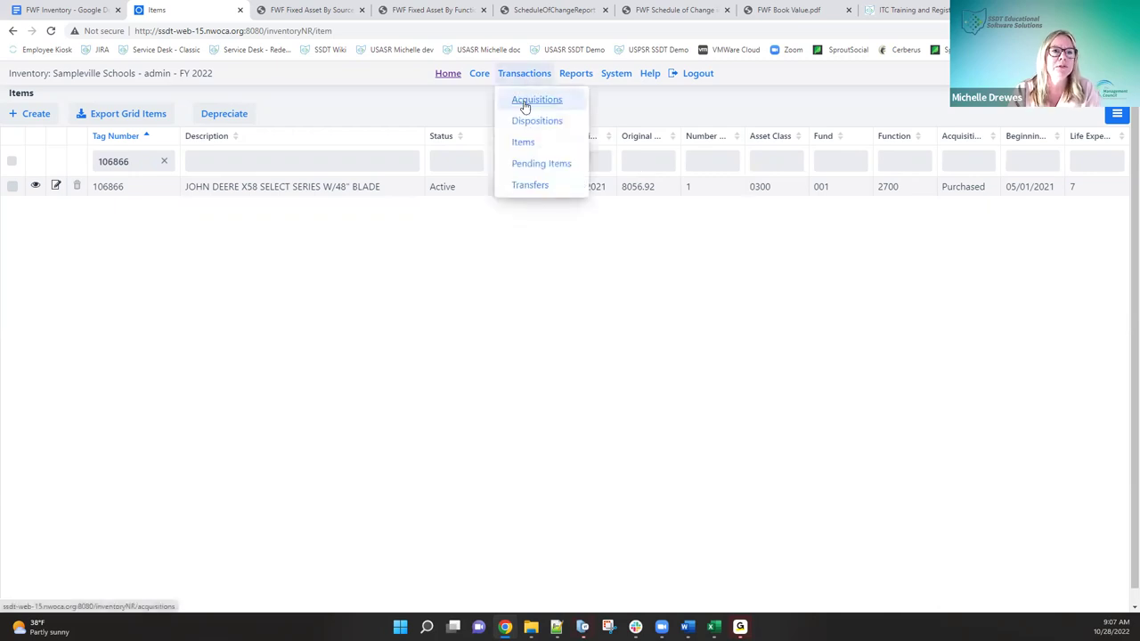
left_click(526, 105)
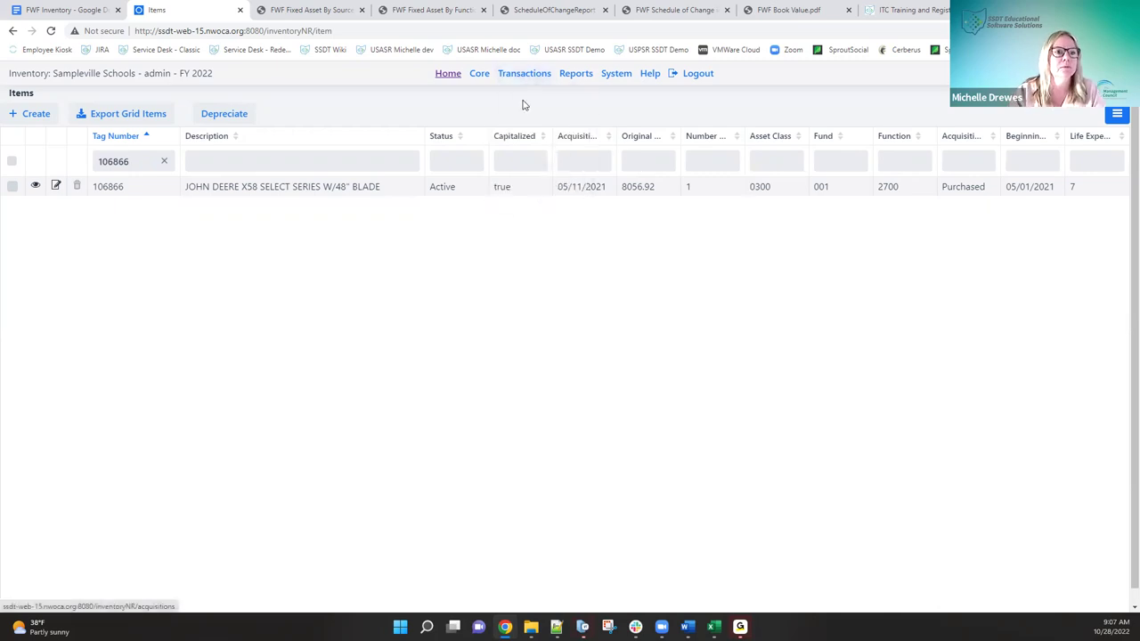
left_click(131, 161)
type("106866")
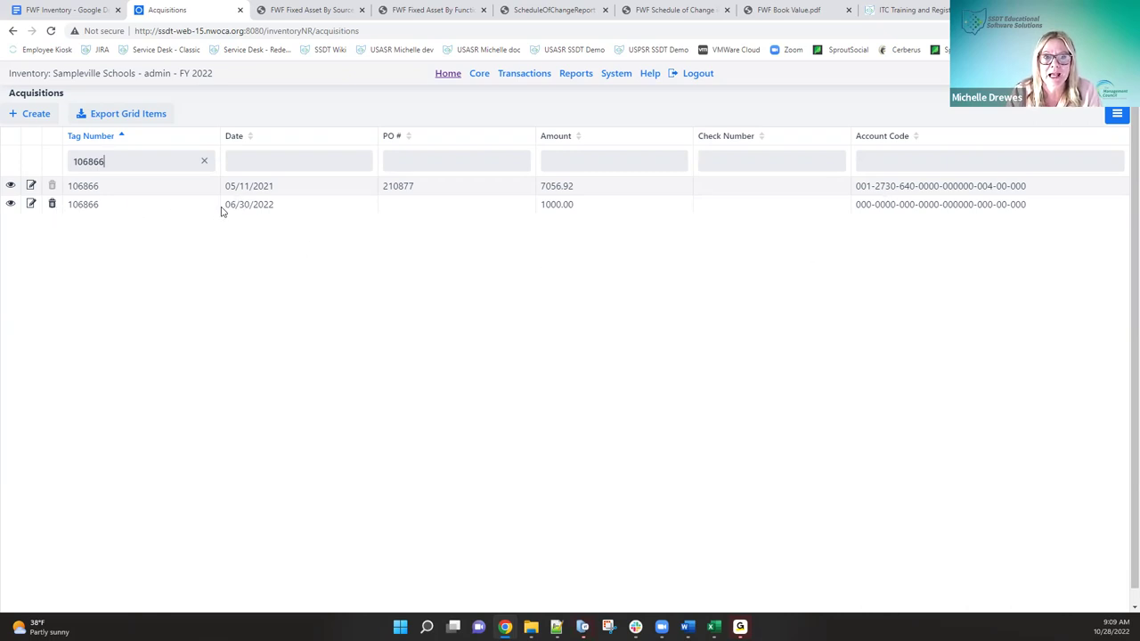
left_click(15, 207)
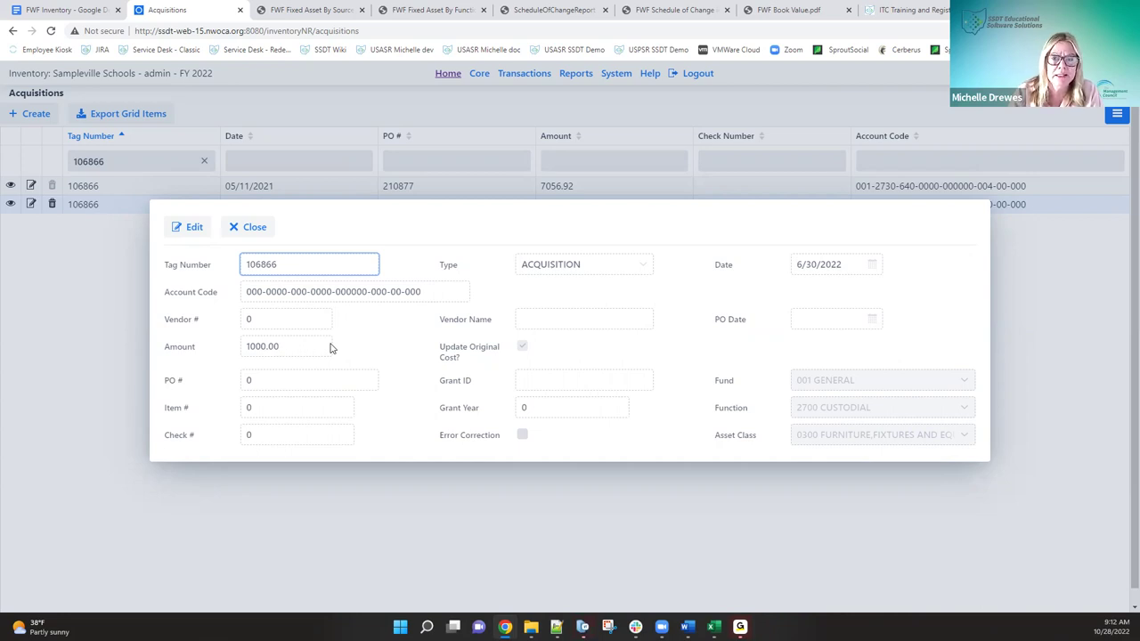
left_click(250, 297)
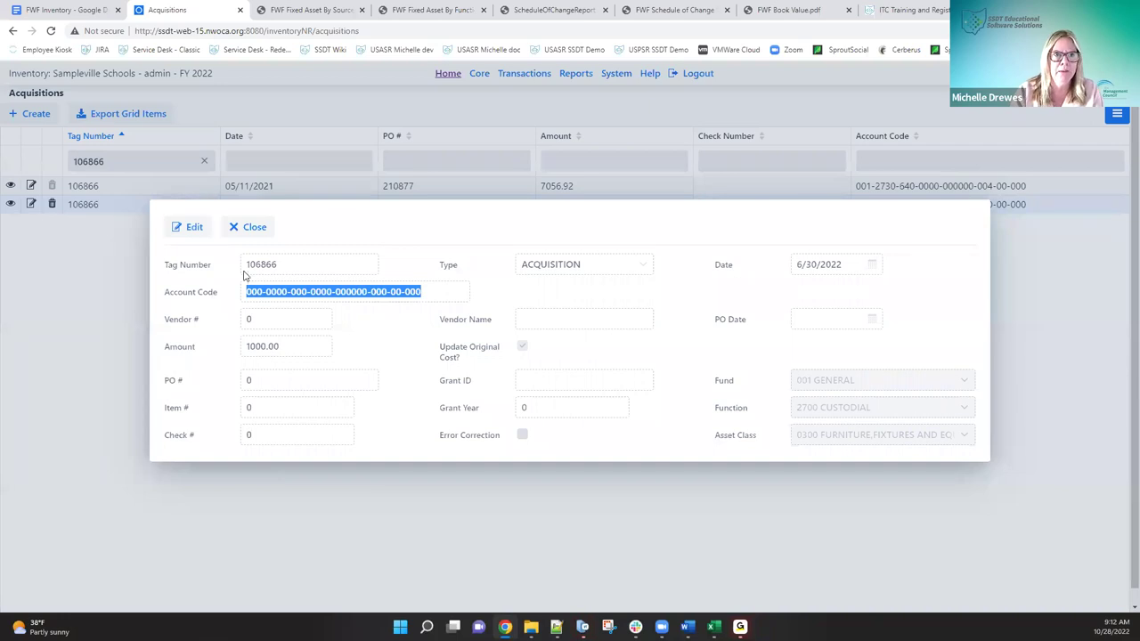
- Switch to the FWF Inventory document and review how the Fixed Asset By Source report currently works
left_click(76, 11)
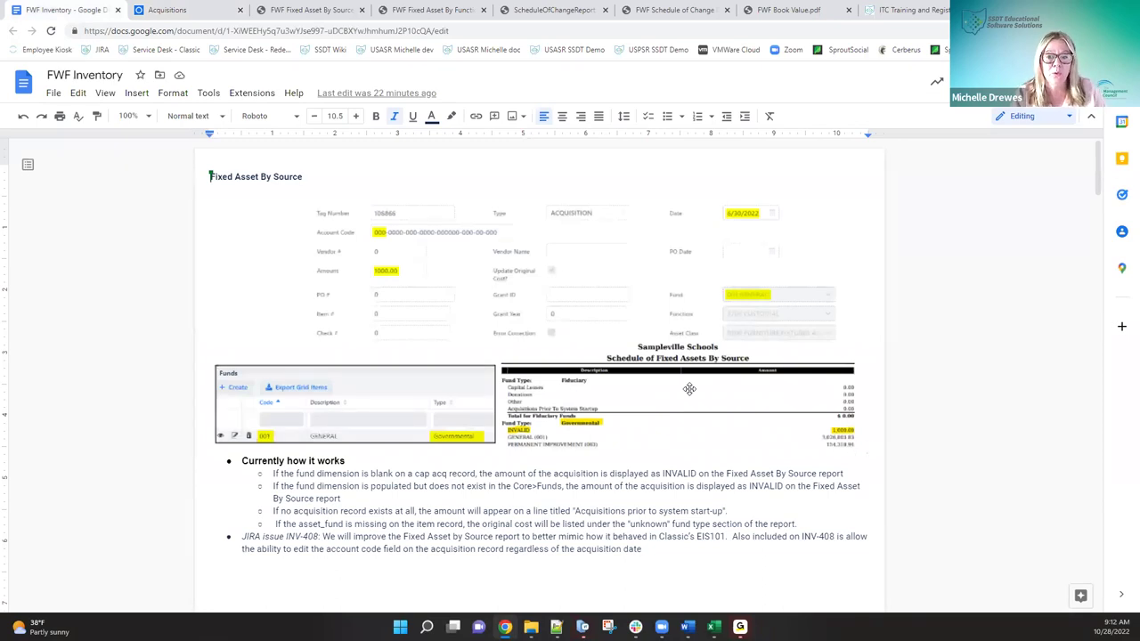
scroll(569, 488, "down", 1)
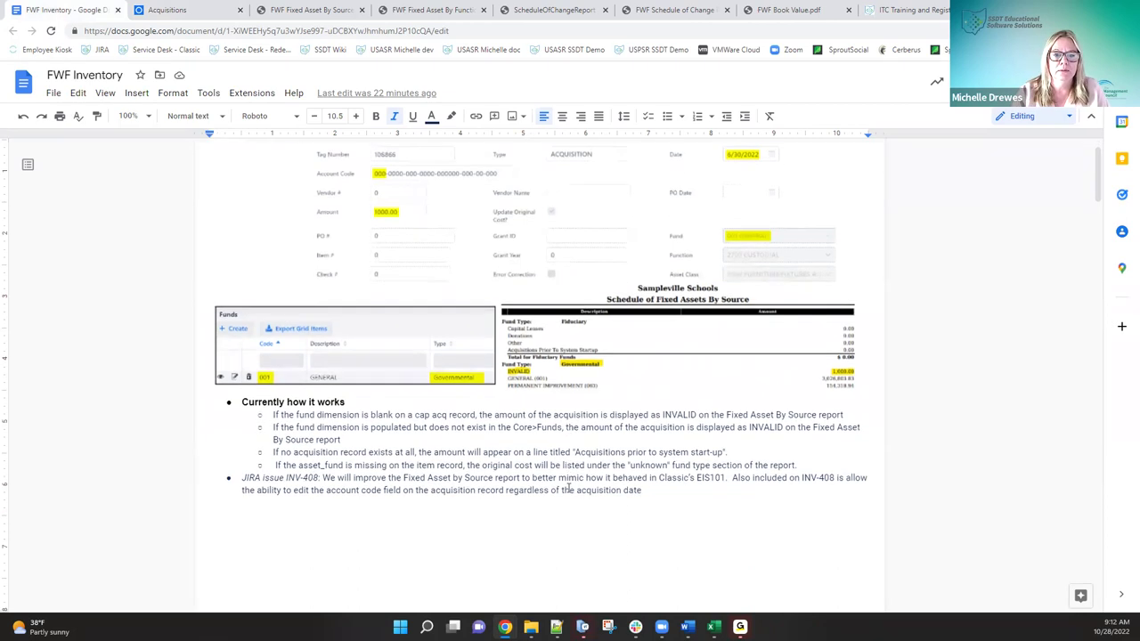
scroll(570, 488, "up", 1)
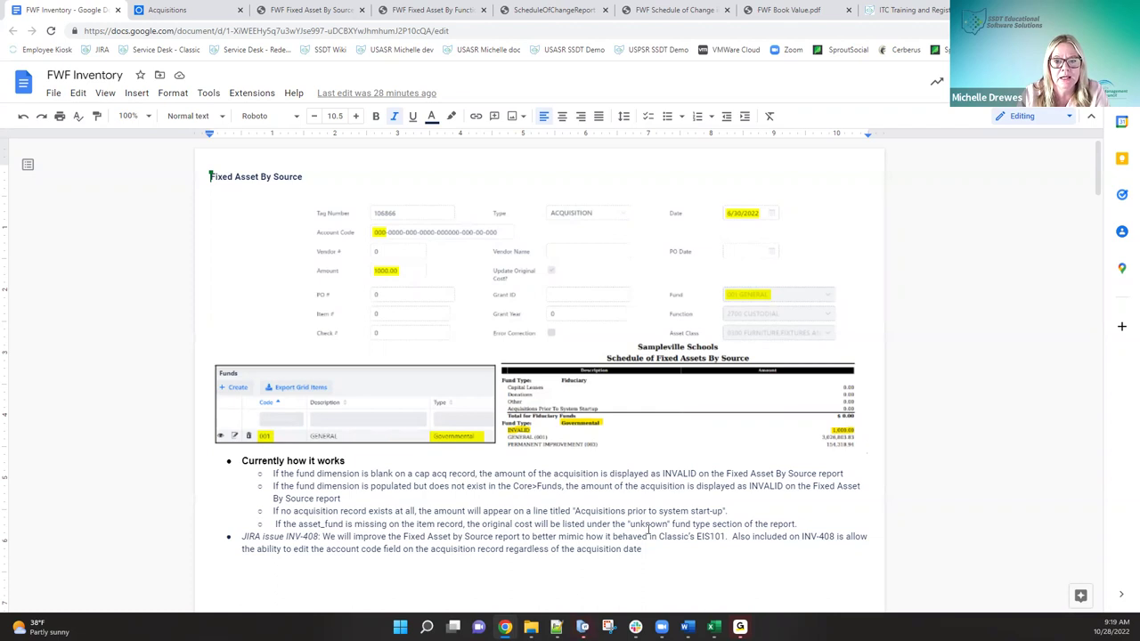
scroll(654, 526, "down", 1)
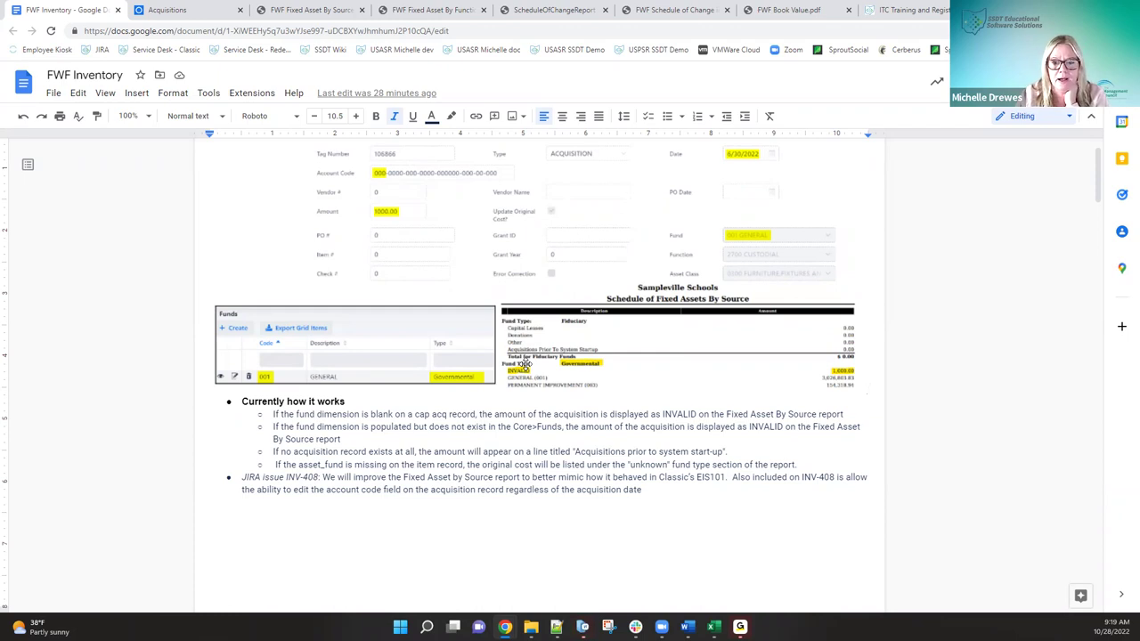
- Go to the "How it WILL work after INV-408" section and set the document zoom to 125%
scroll(525, 363, "down", 5)
scroll(525, 360, "down", 5)
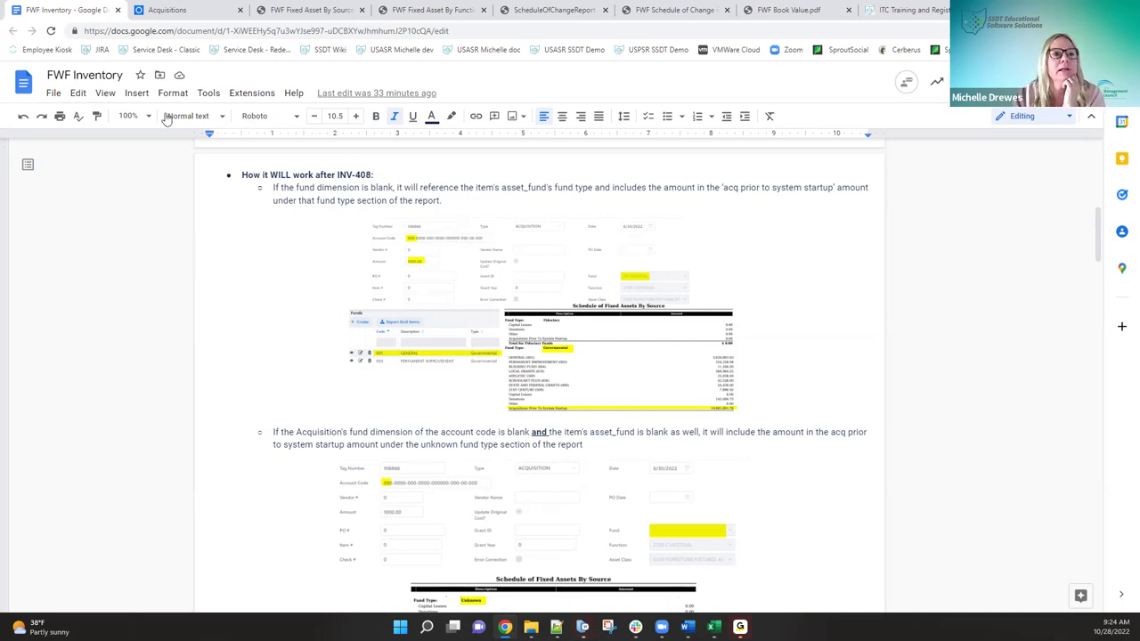
left_click(131, 117)
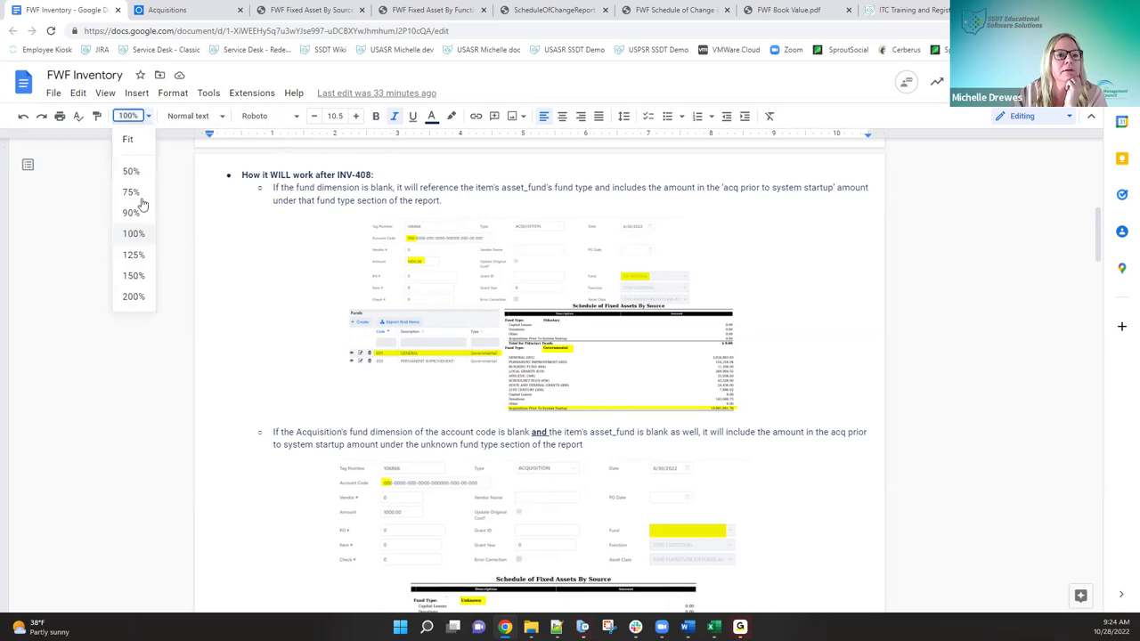
left_click(133, 254)
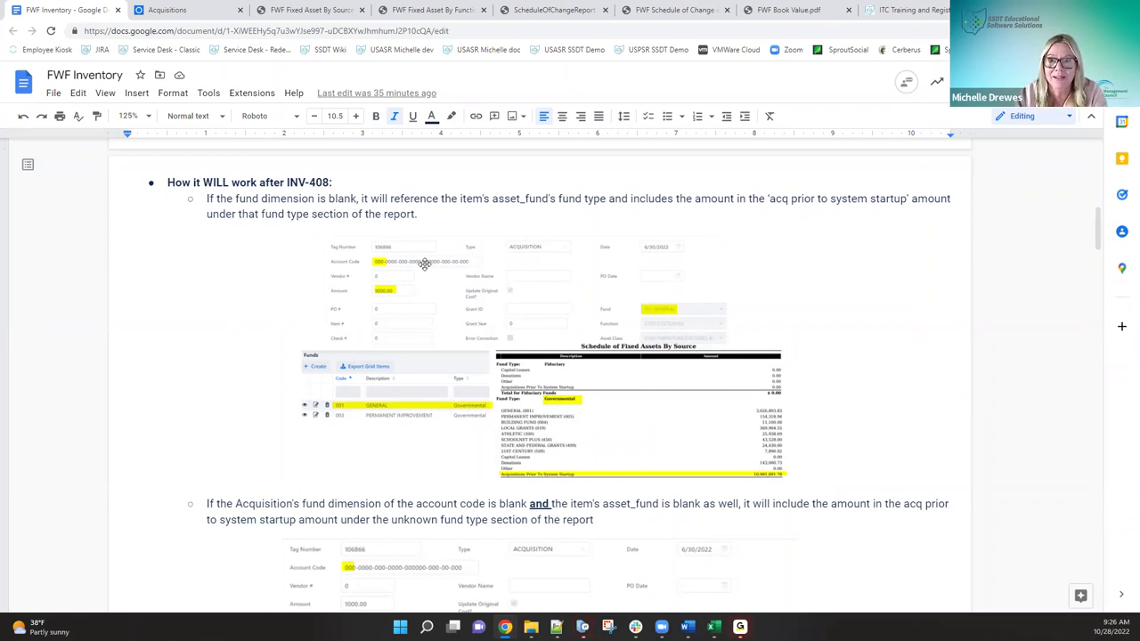
- Examine the INV-408 examples for blank fund dimensions and for fund dimensions listed or not listed in Core>Funds
scroll(425, 264, "down", 5)
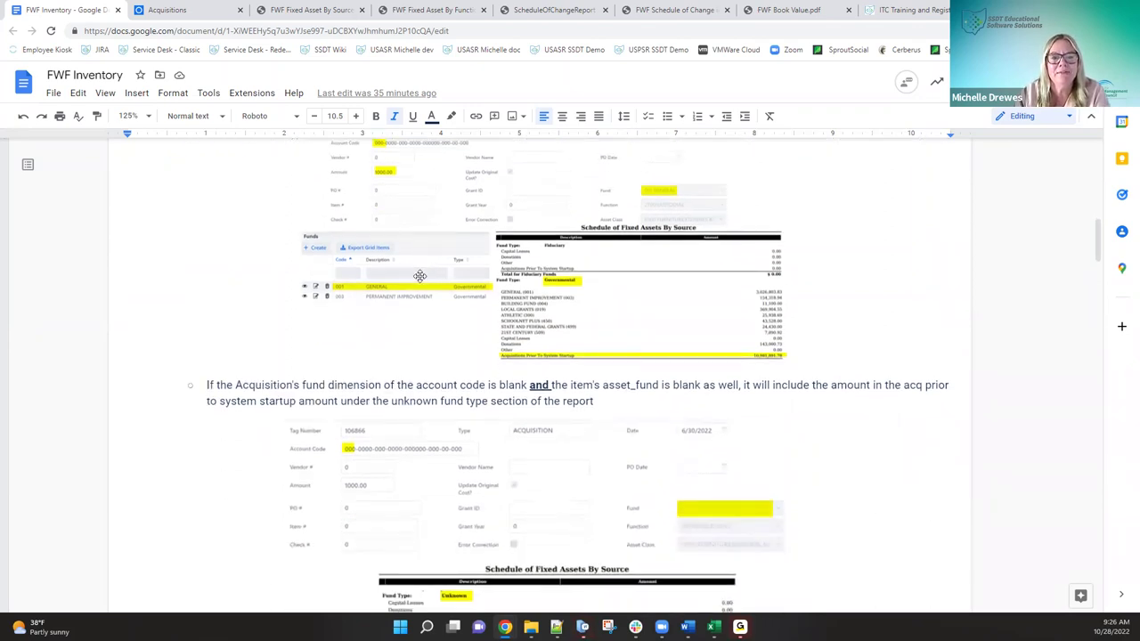
scroll(420, 278, "down", 1)
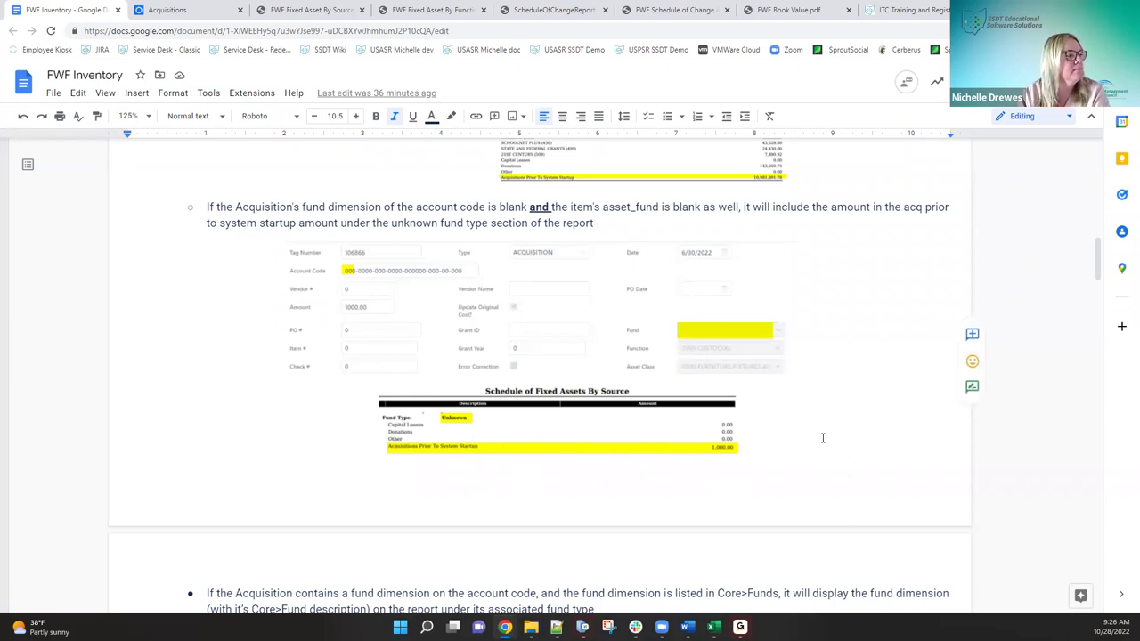
scroll(823, 438, "down", 2)
scroll(823, 438, "down", 4)
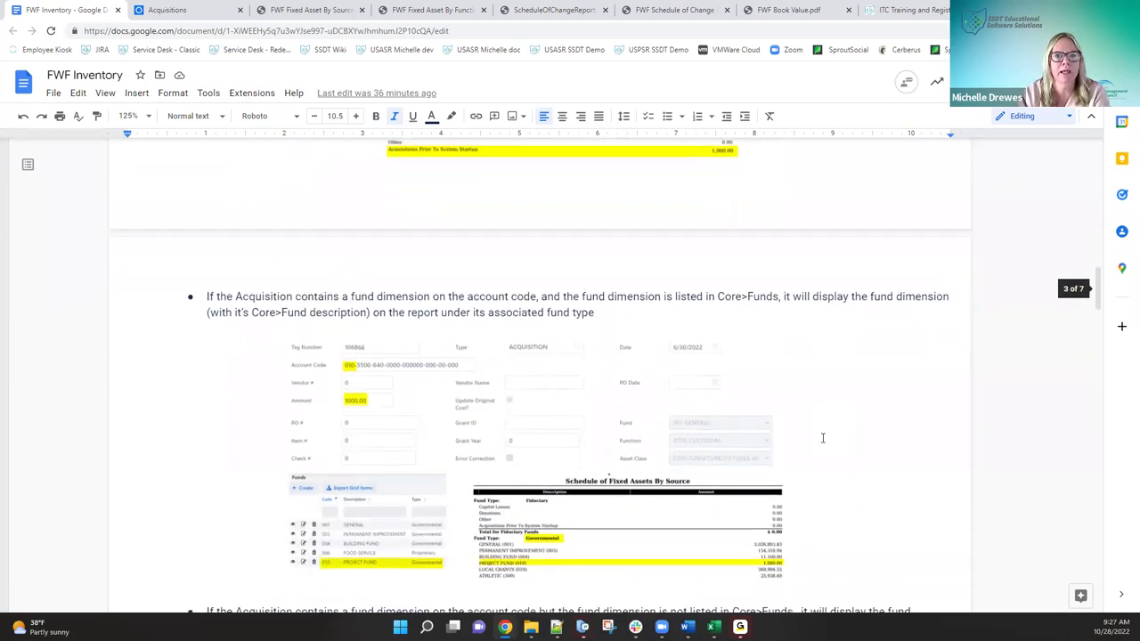
scroll(823, 438, "down", 2)
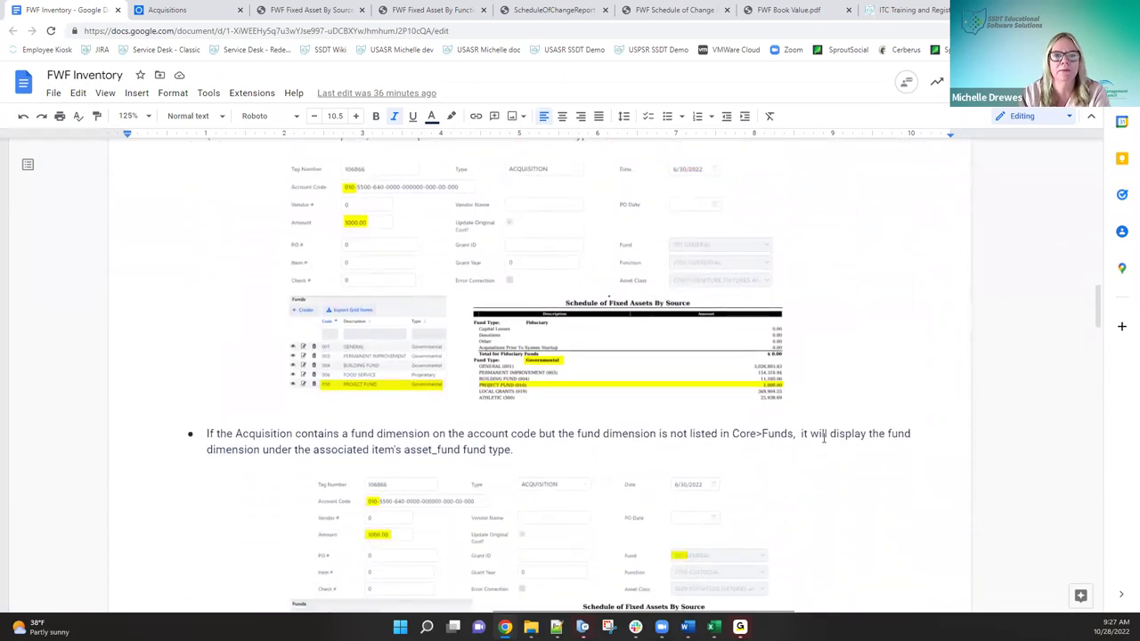
scroll(823, 438, "up", 1)
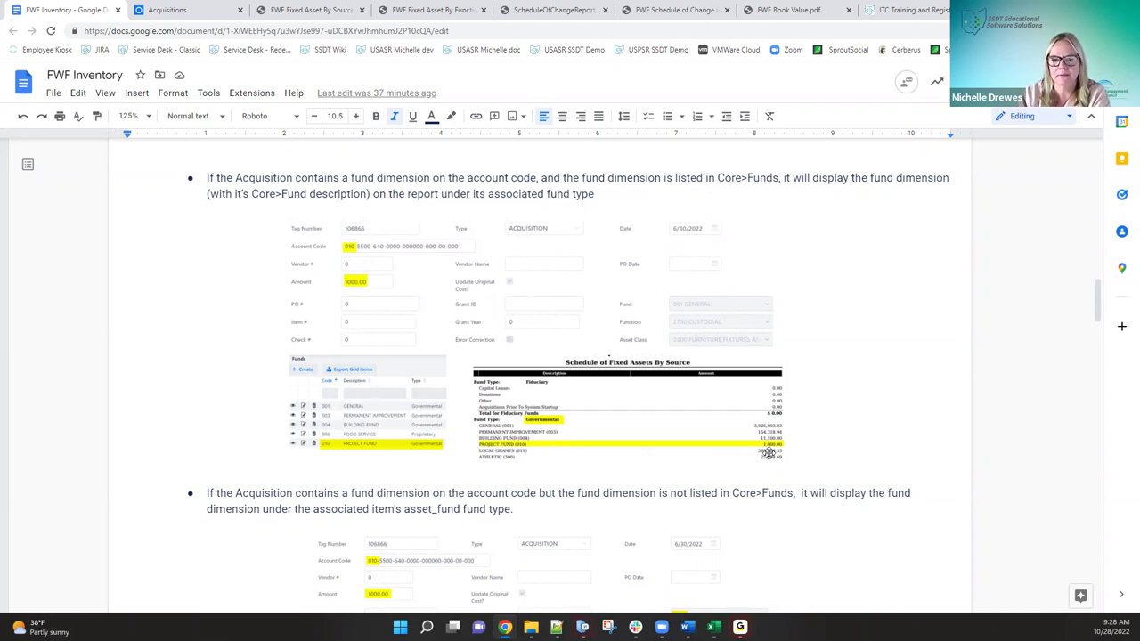
scroll(825, 424, "down", 1)
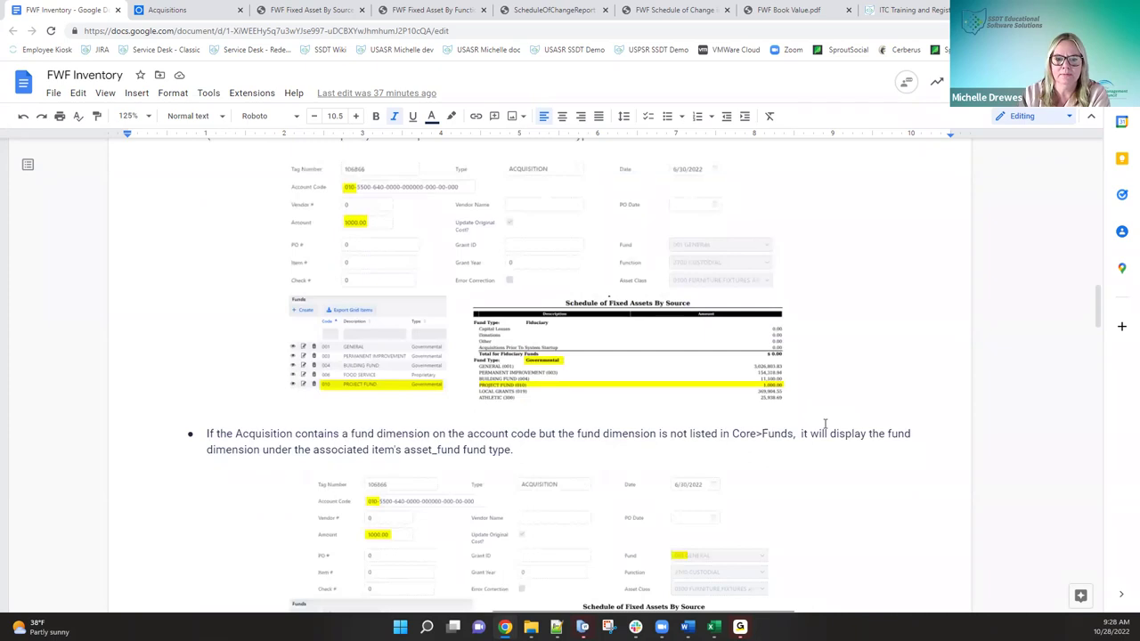
scroll(824, 424, "down", 3)
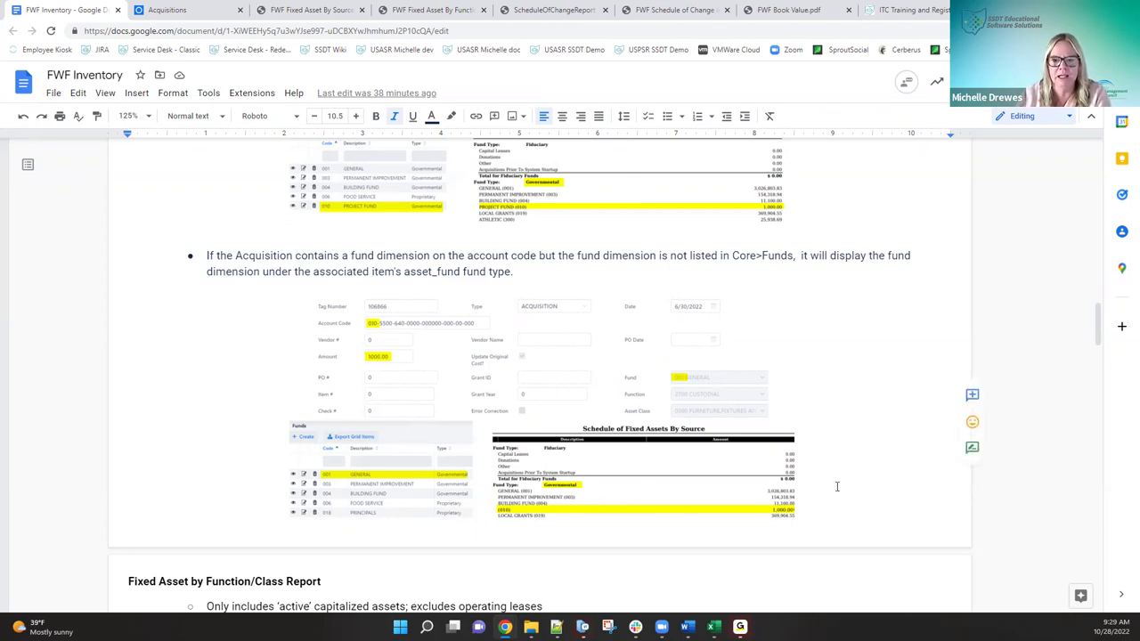
- Return to the first INV-408 examples and compare the two cases where the acquisition's fund dimension is blank
scroll(836, 486, "up", 5)
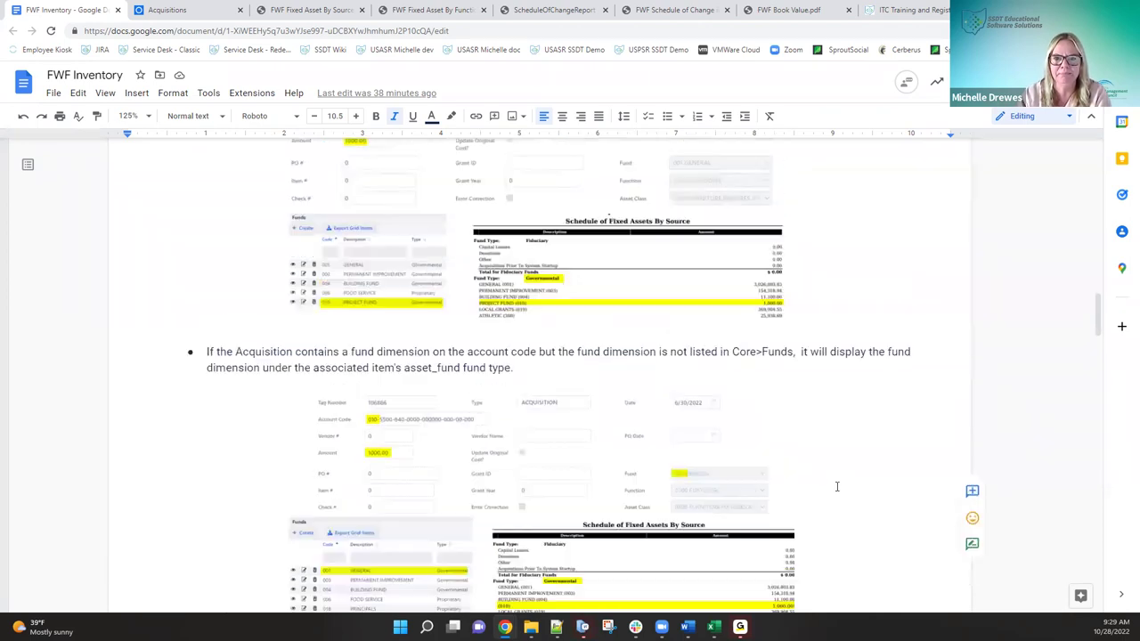
scroll(836, 487, "up", 5)
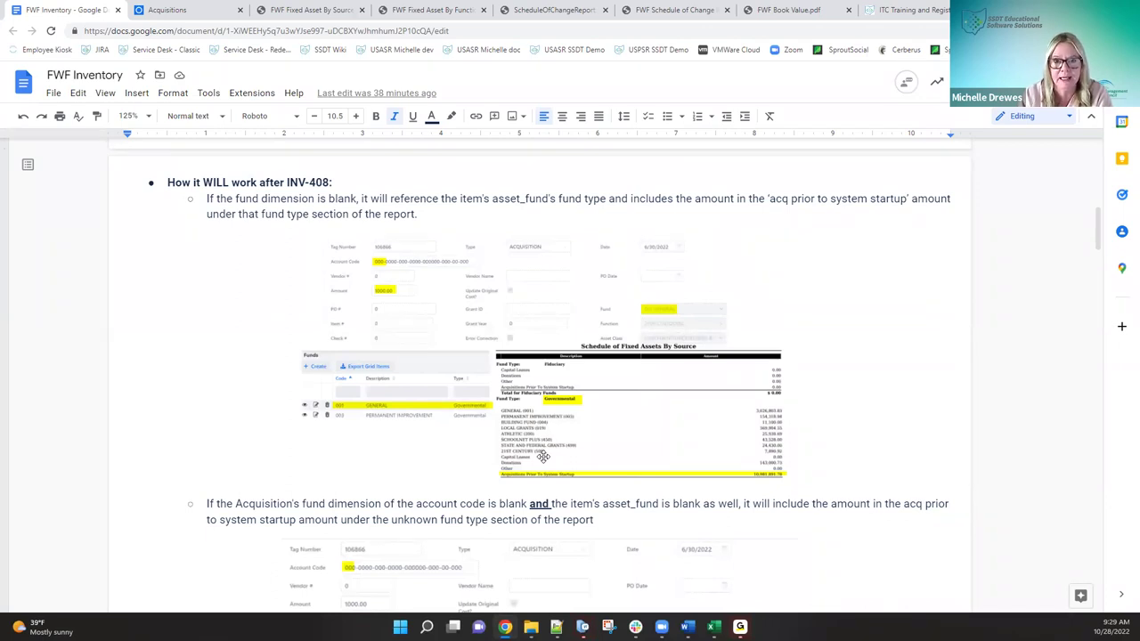
scroll(542, 456, "down", 5)
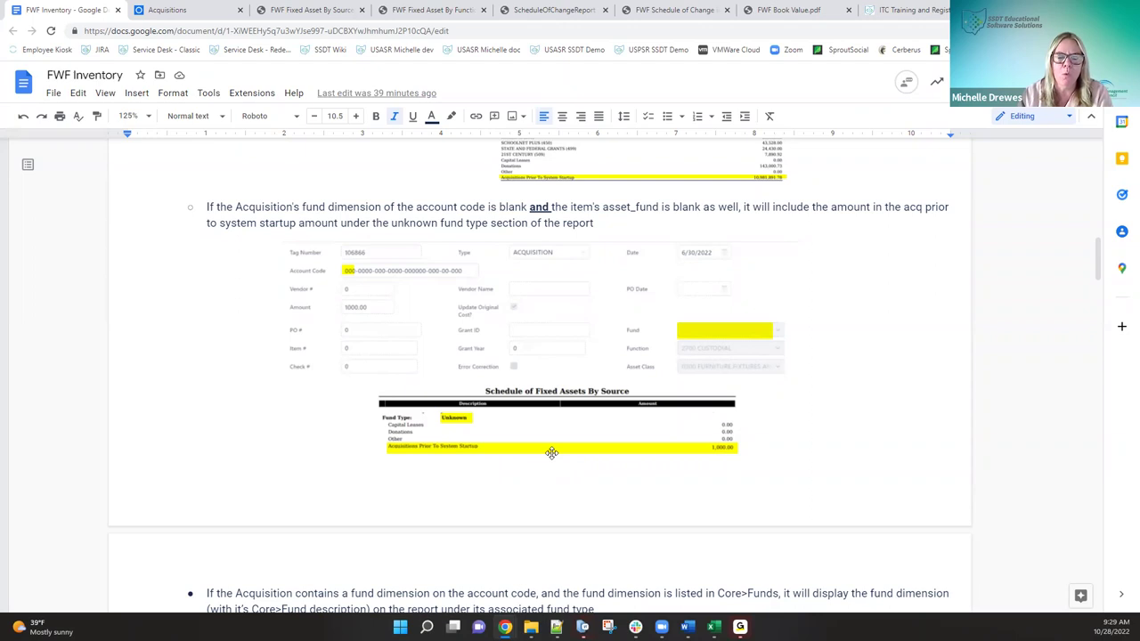
scroll(550, 452, "up", 5)
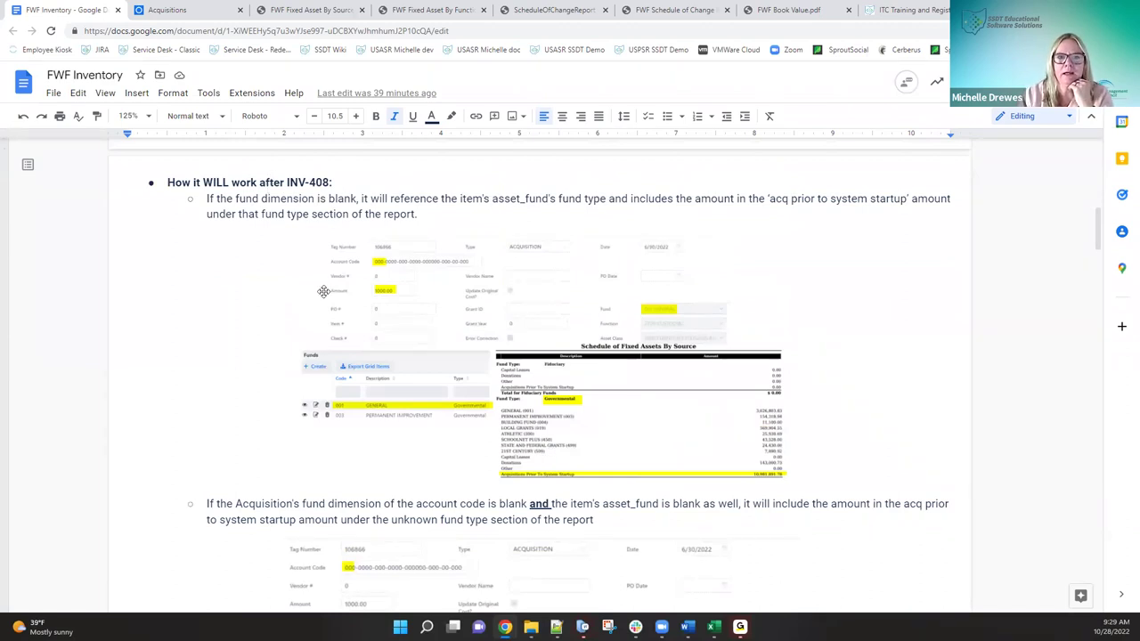
- Highlight the INV-408 sentence about editing the acquisition's account code, and review the current-behavior example above it
scroll(325, 291, "up", 5)
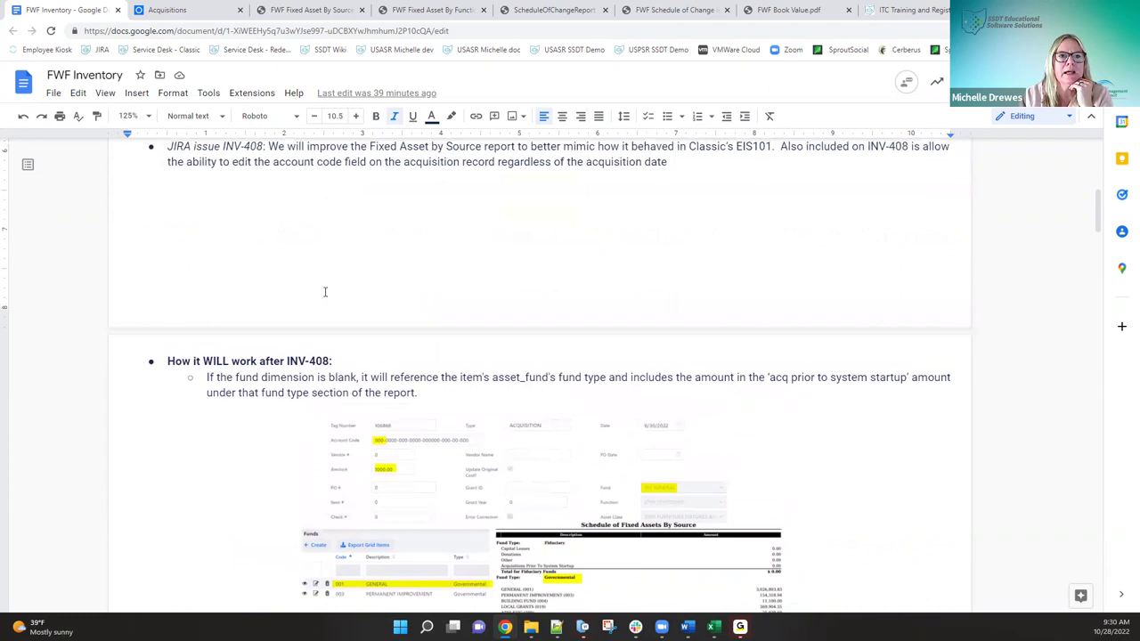
left_click_drag(781, 267, 849, 277)
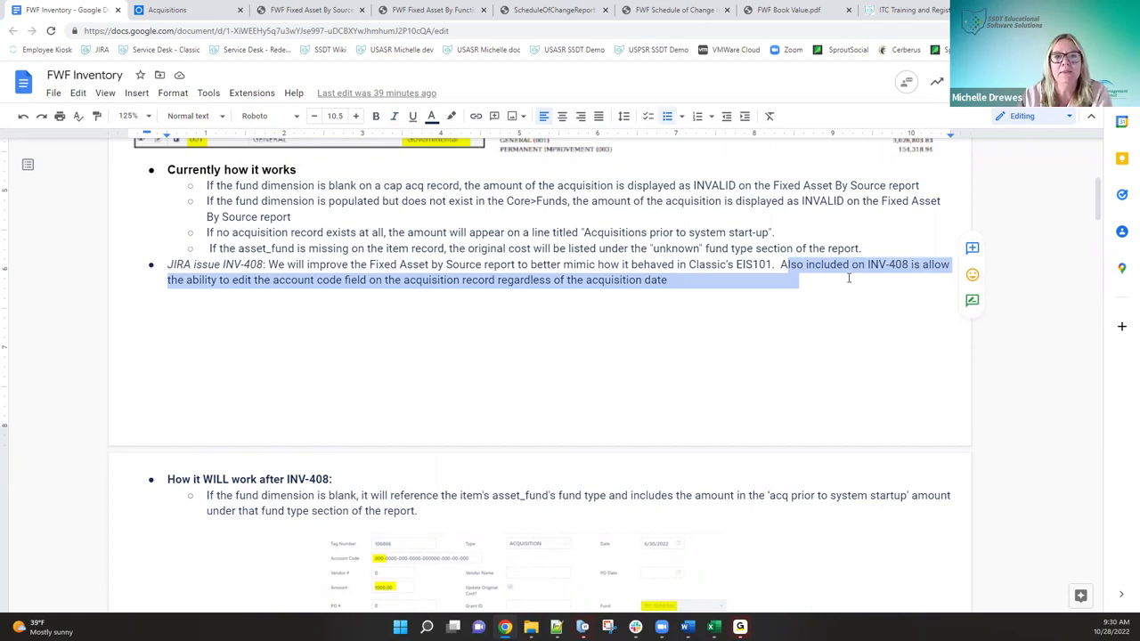
scroll(813, 325, "up", 3)
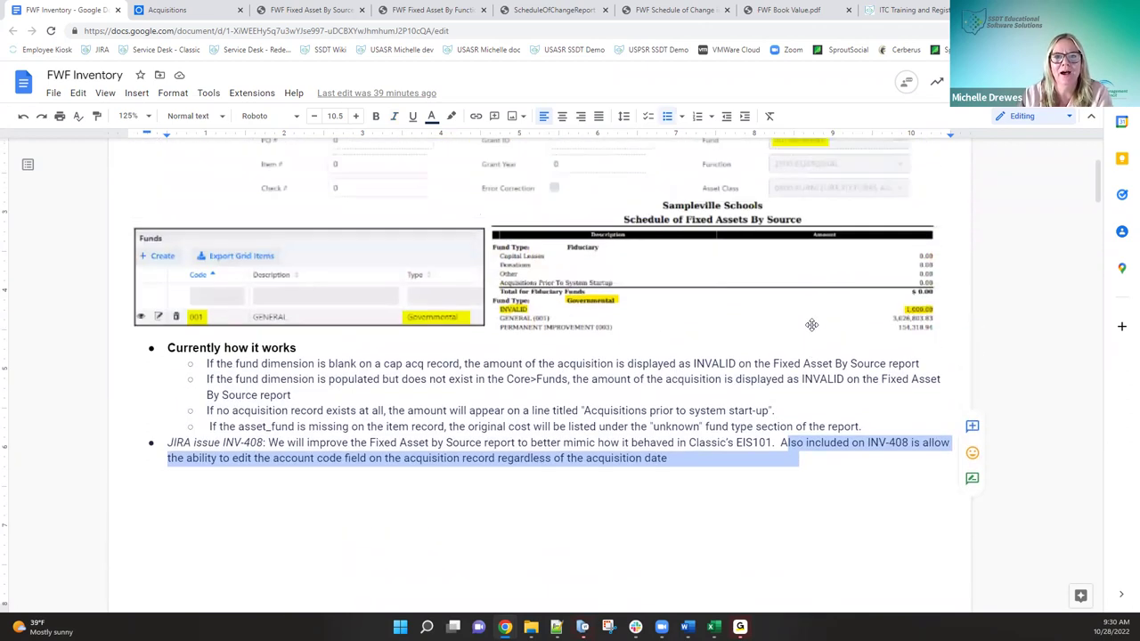
scroll(665, 224, "up", 2)
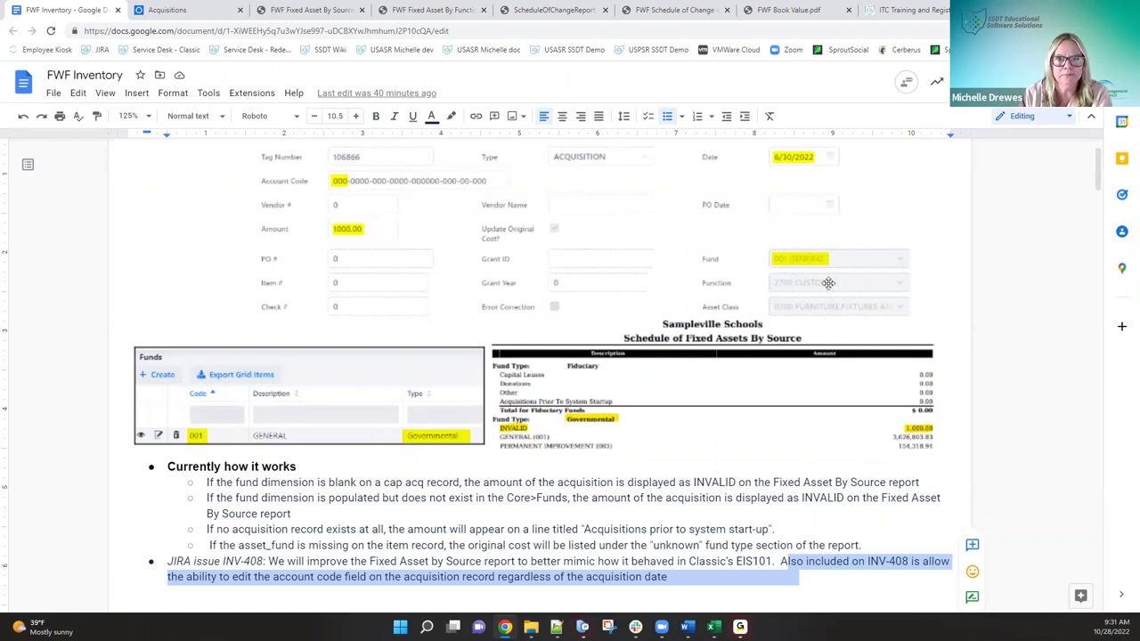
scroll(828, 283, "down", 1)
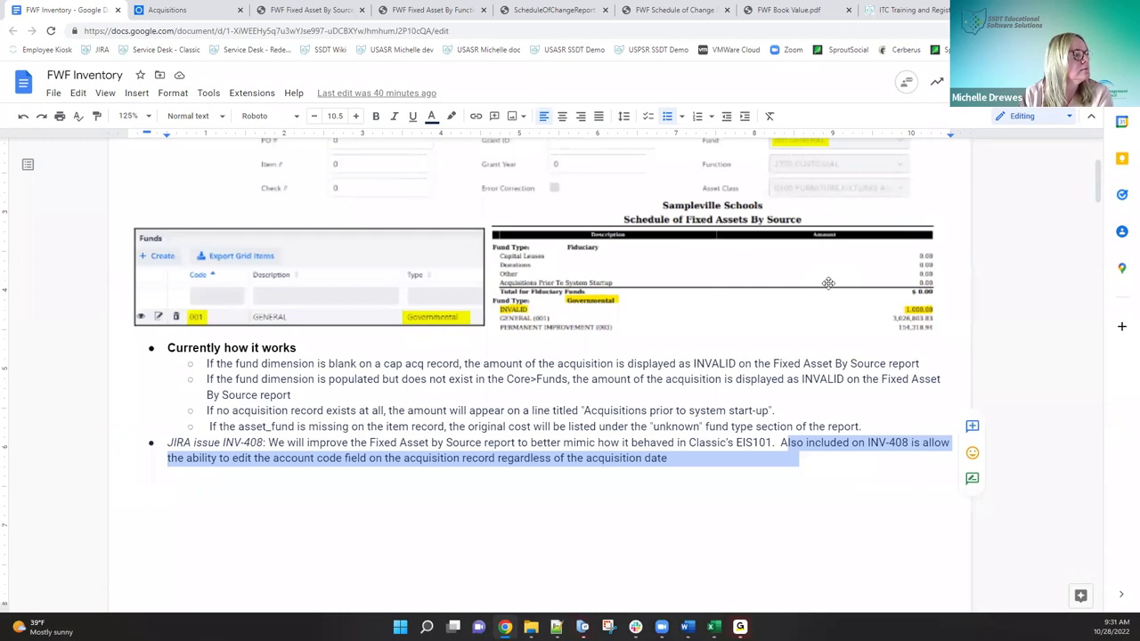
- Review the INV-408 examples from the blank fund dimension cases through the one whose fund dimension is not listed in Core>Funds
scroll(828, 283, "down", 3)
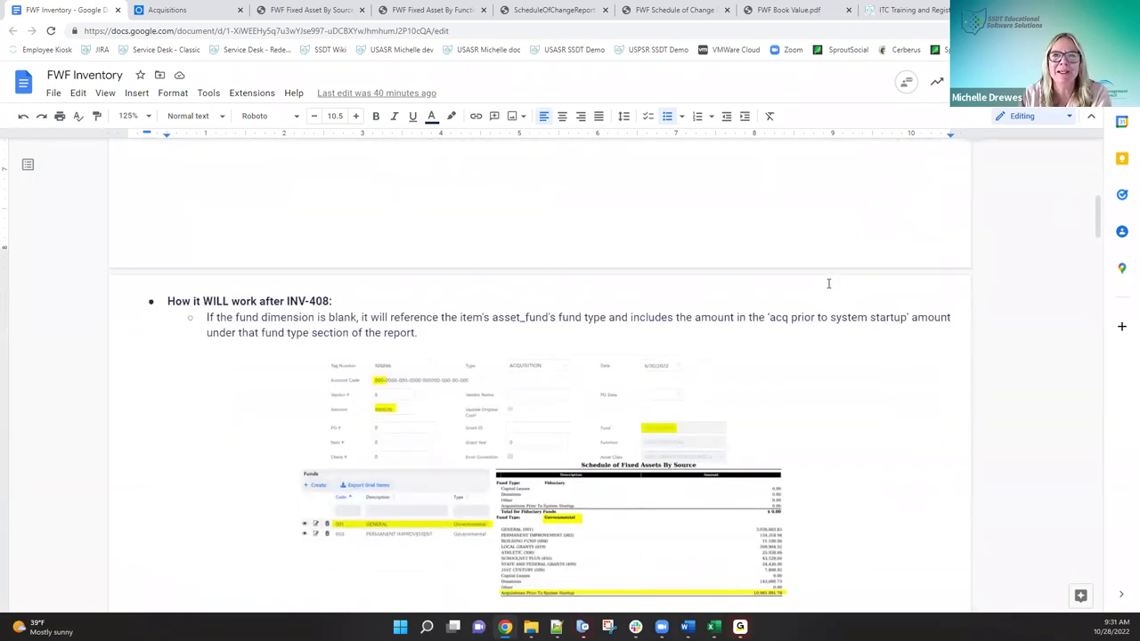
scroll(828, 283, "down", 1)
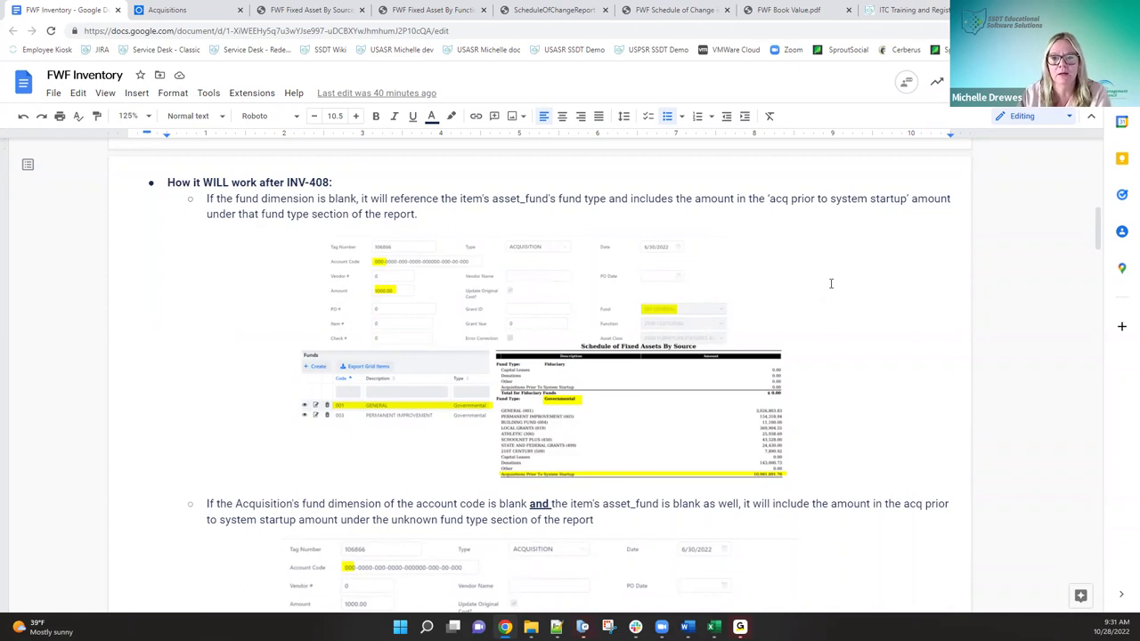
scroll(809, 299, "down", 3)
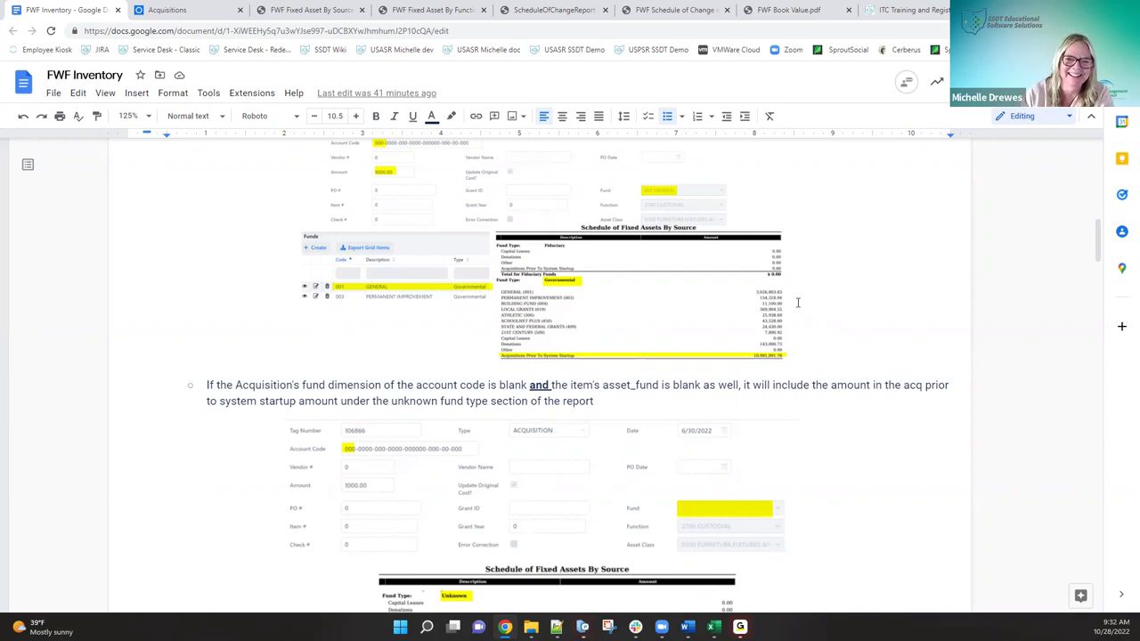
middle_click(718, 366)
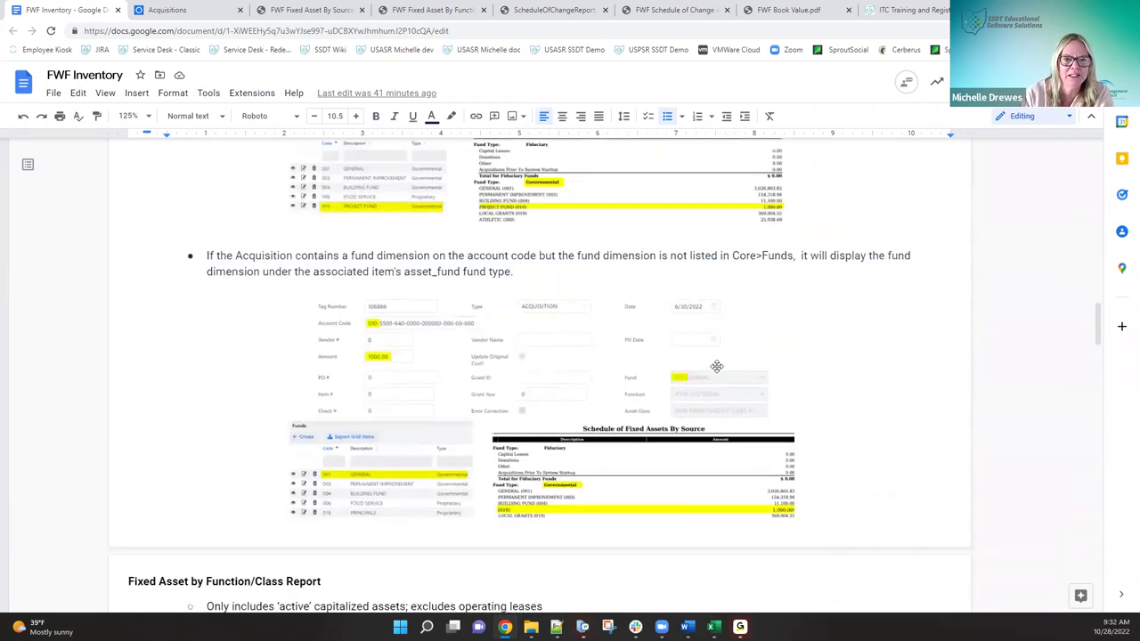
middle_click(717, 366)
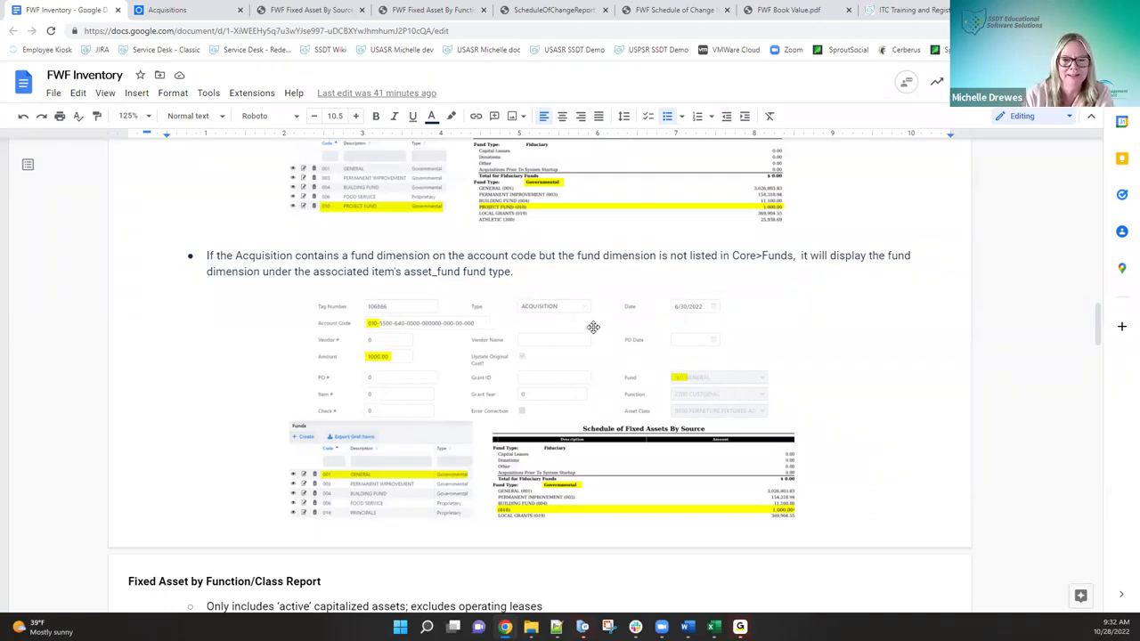
scroll(593, 327, "down", 3)
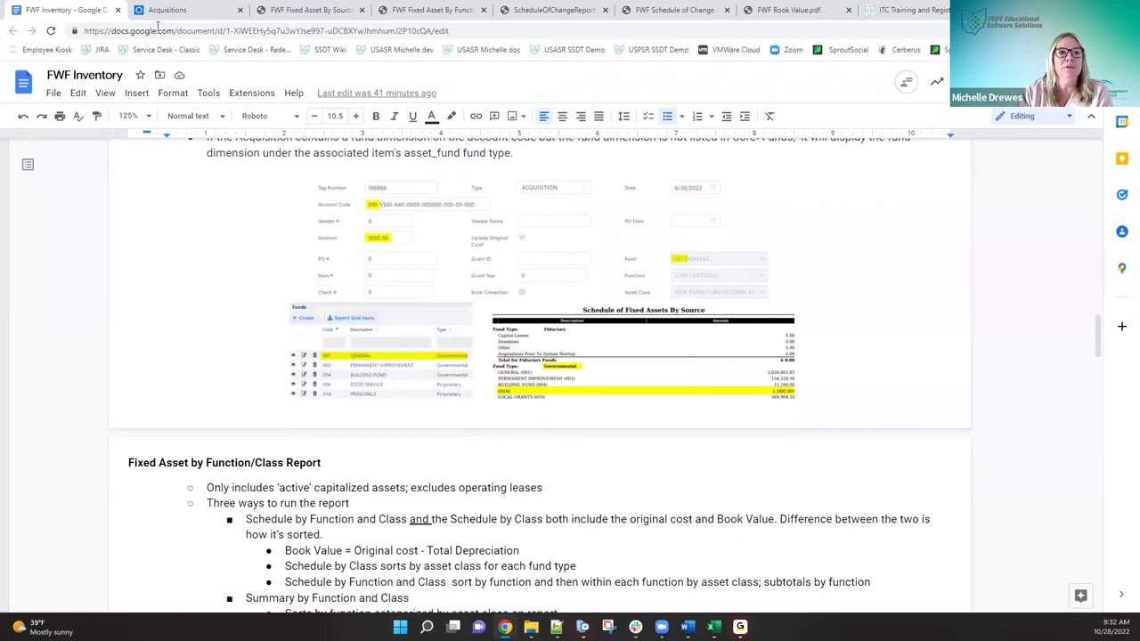
- In the Inventory application, close the acquisition record for tag 106866 and open the Fixed Asset By Source Report
left_click(182, 11)
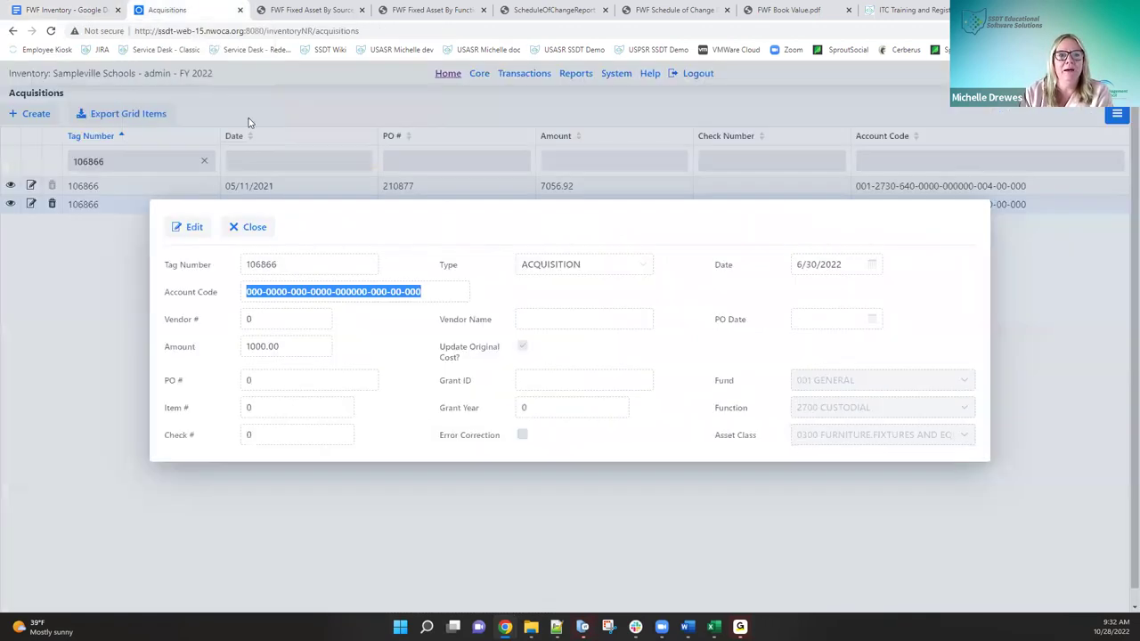
left_click(253, 226)
left_click(570, 78)
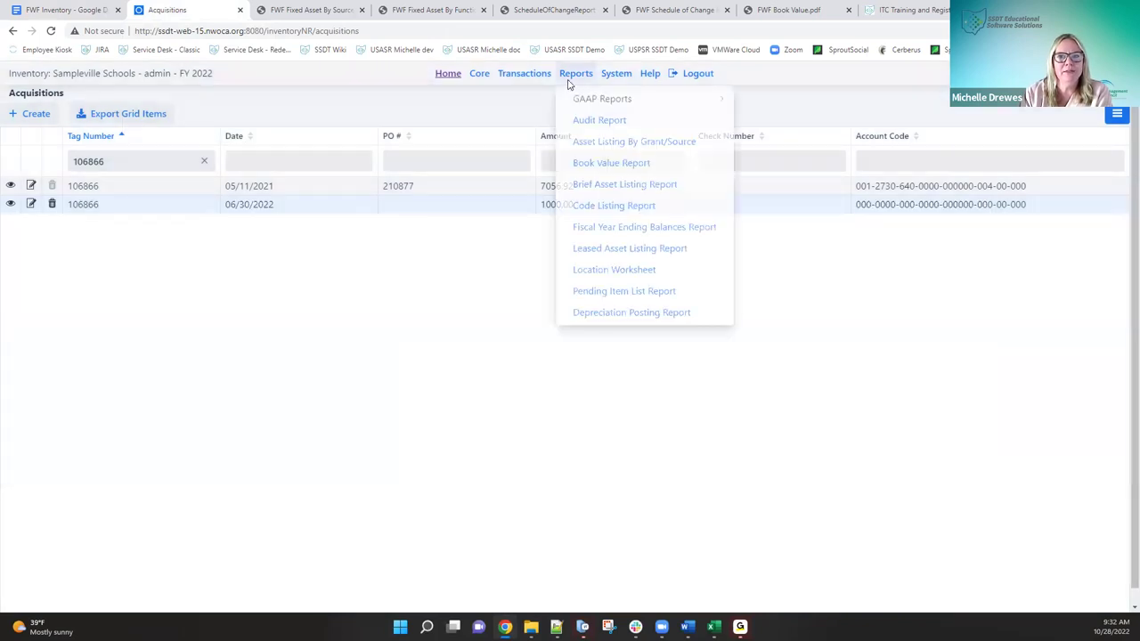
mouse_move(602, 99)
left_click(823, 132)
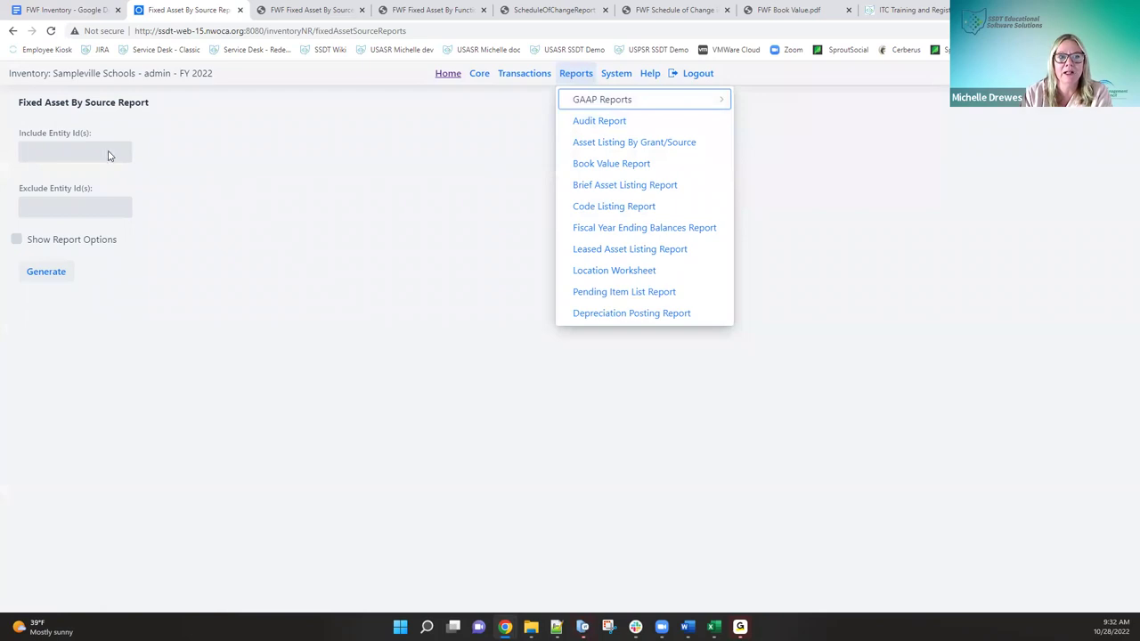
left_click(221, 199)
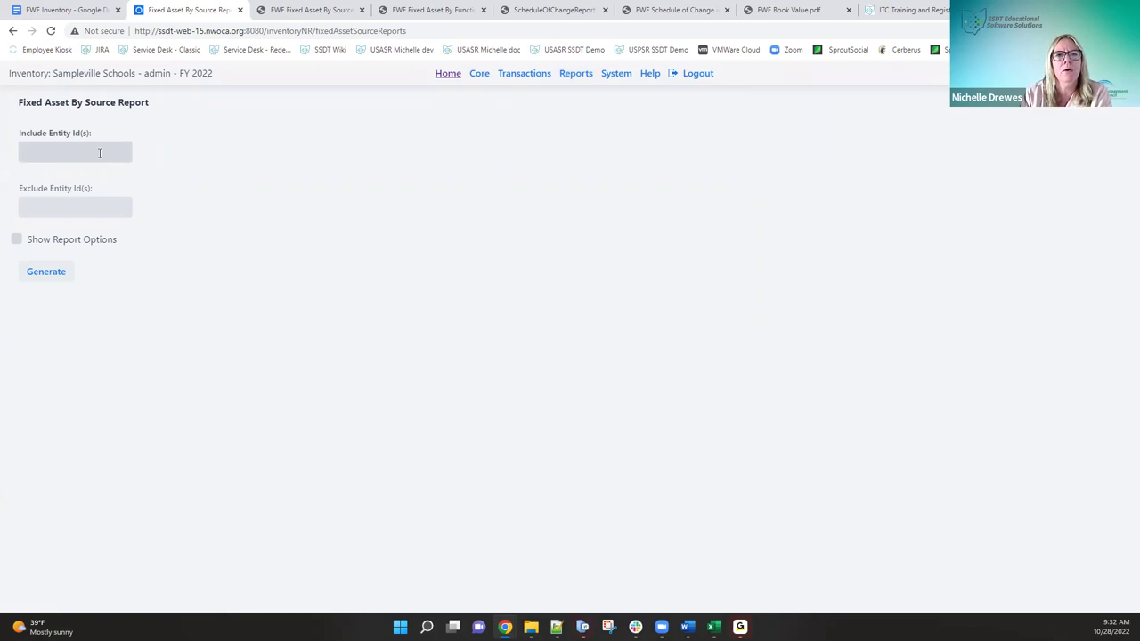
- Open the Items list in Transactions and close the record of the item with tag 00002
left_click(522, 74)
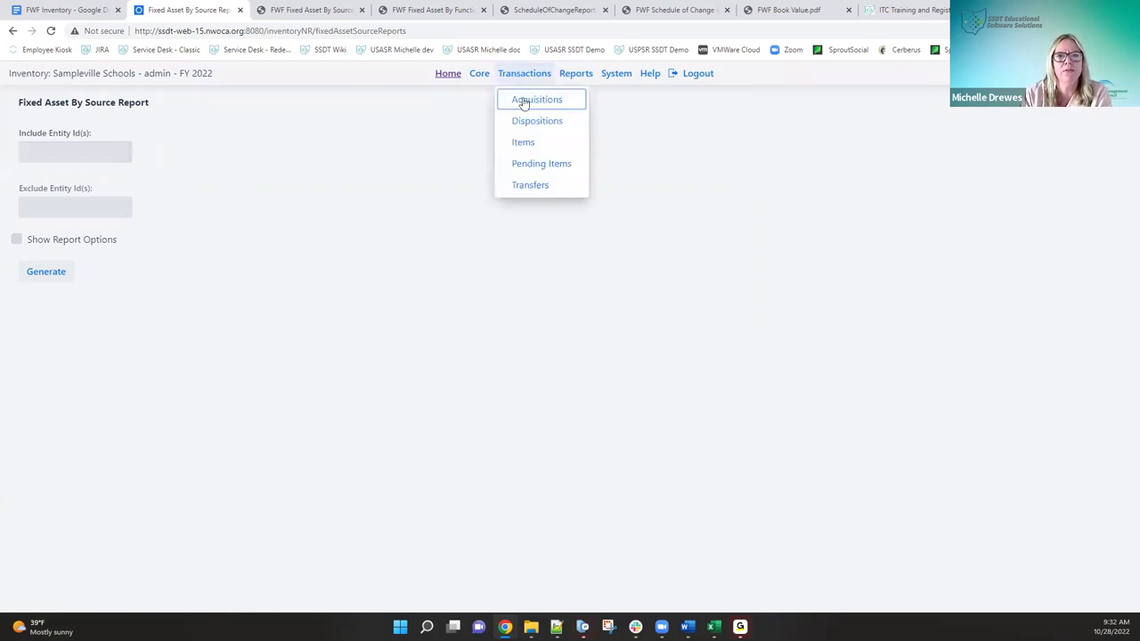
left_click(522, 143)
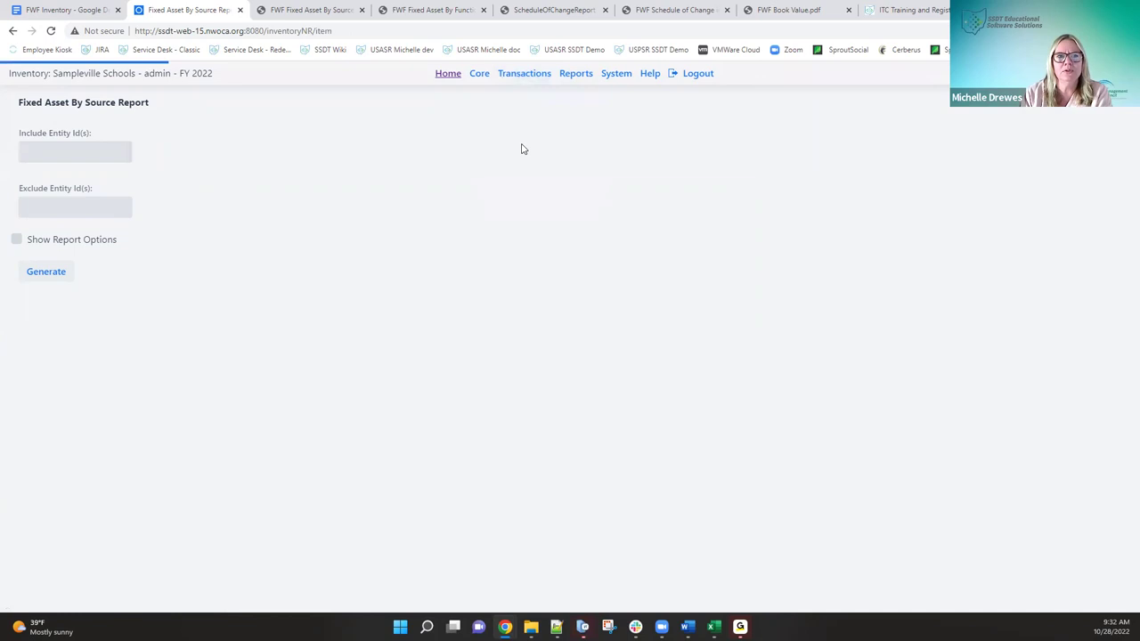
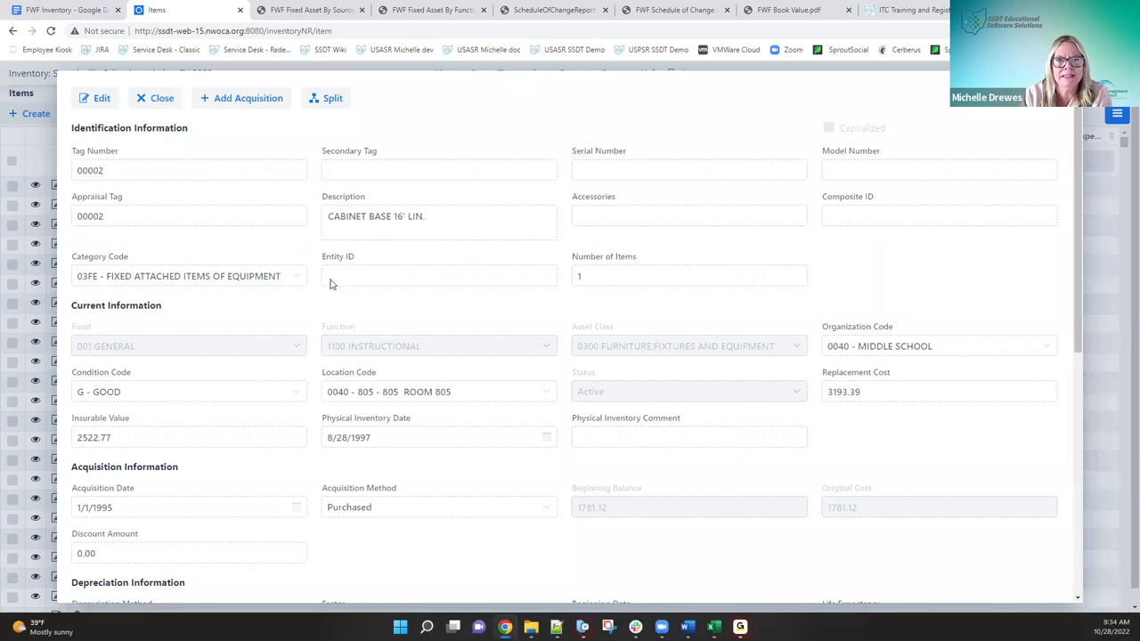
left_click(158, 98)
- Reopen the Fixed Asset By Source Report and examine the amounts by fund type in the saved Fixed Asset By Source PDF
left_click(575, 73)
mouse_move(577, 105)
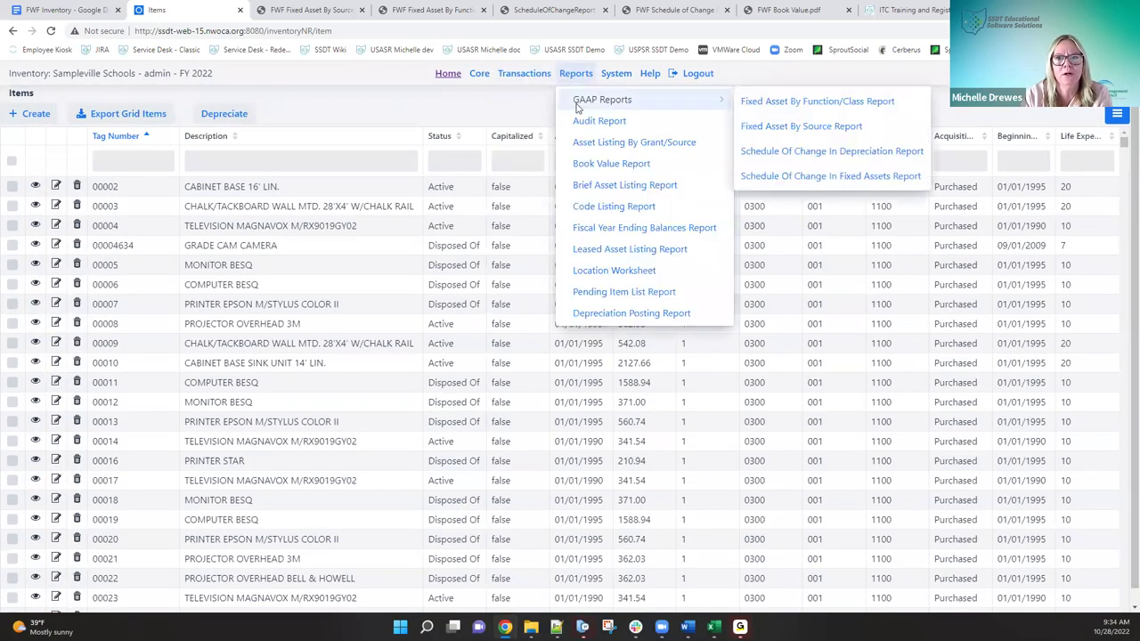
left_click(776, 127)
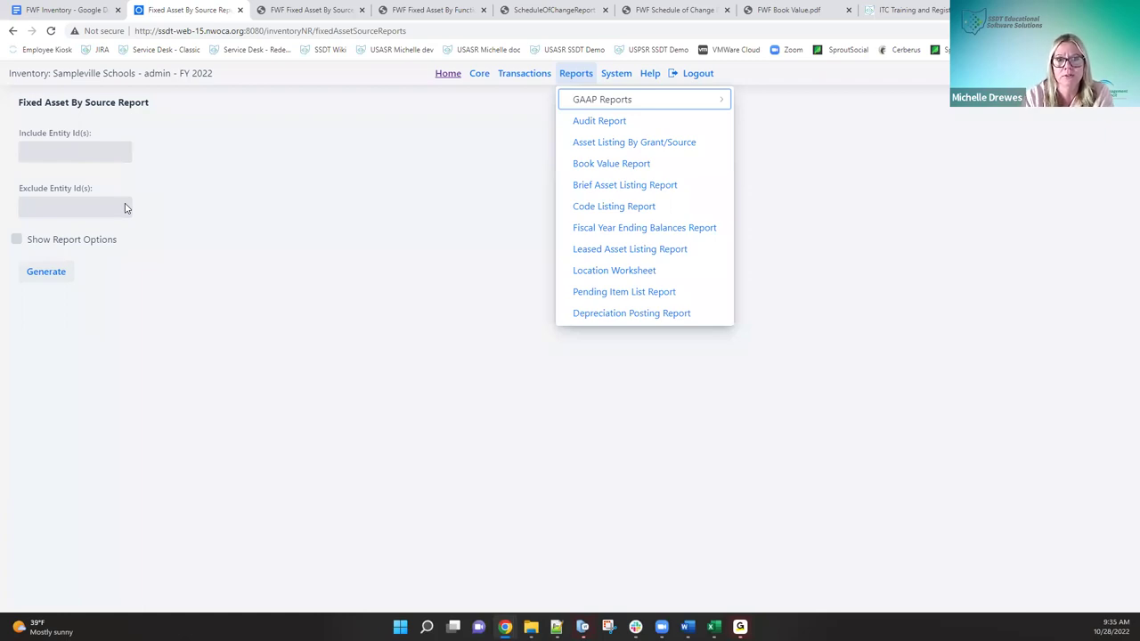
left_click(236, 259)
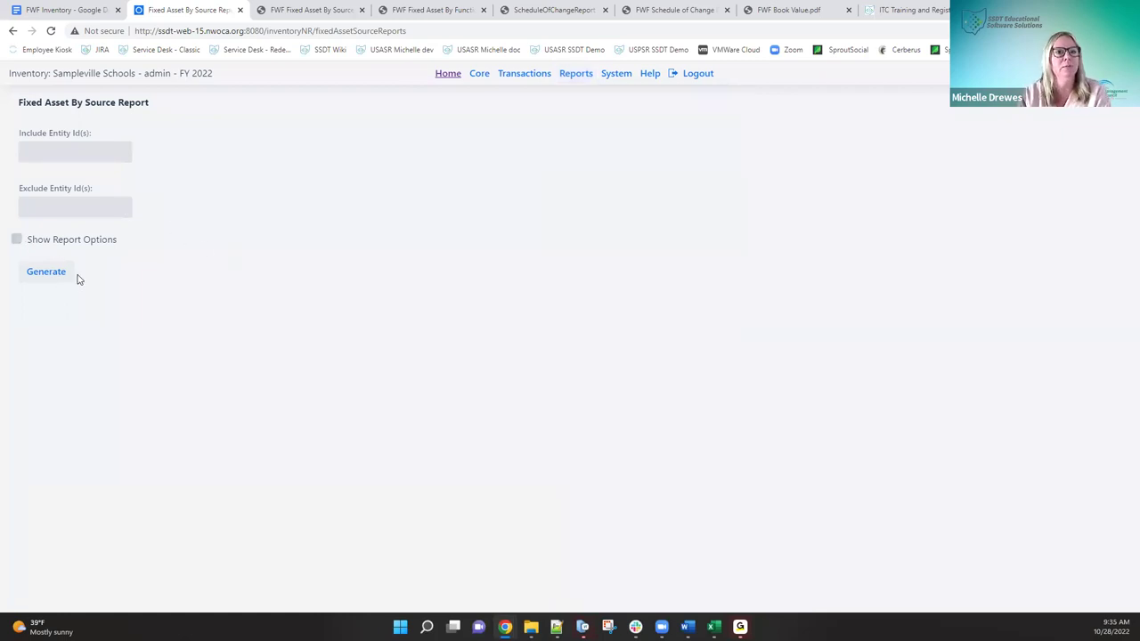
left_click(299, 10)
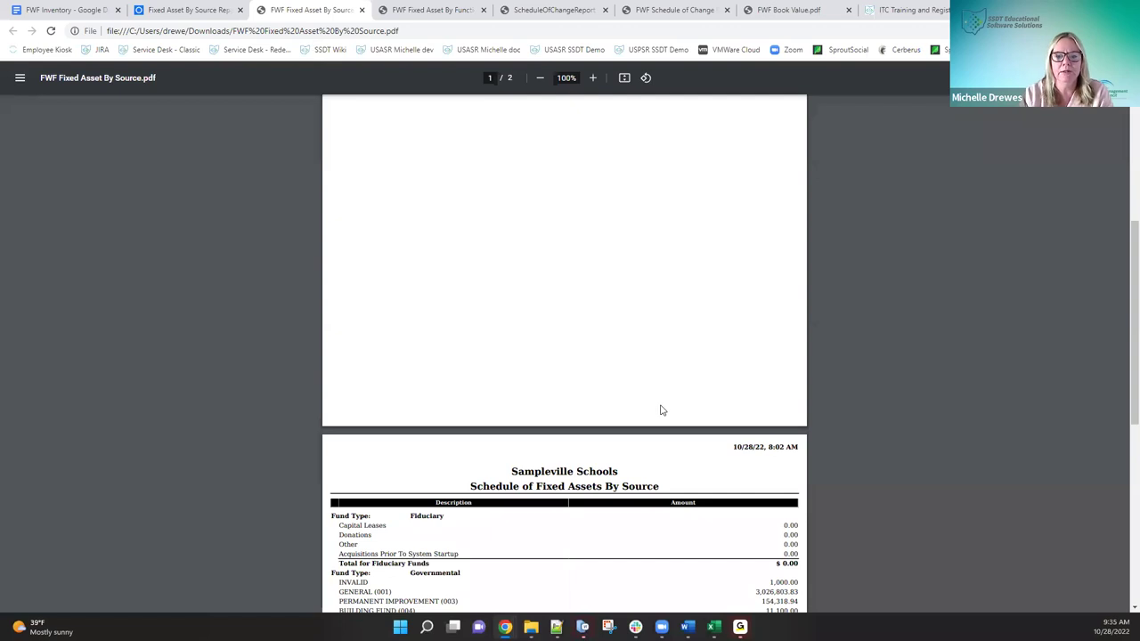
scroll(660, 410, "down", 4)
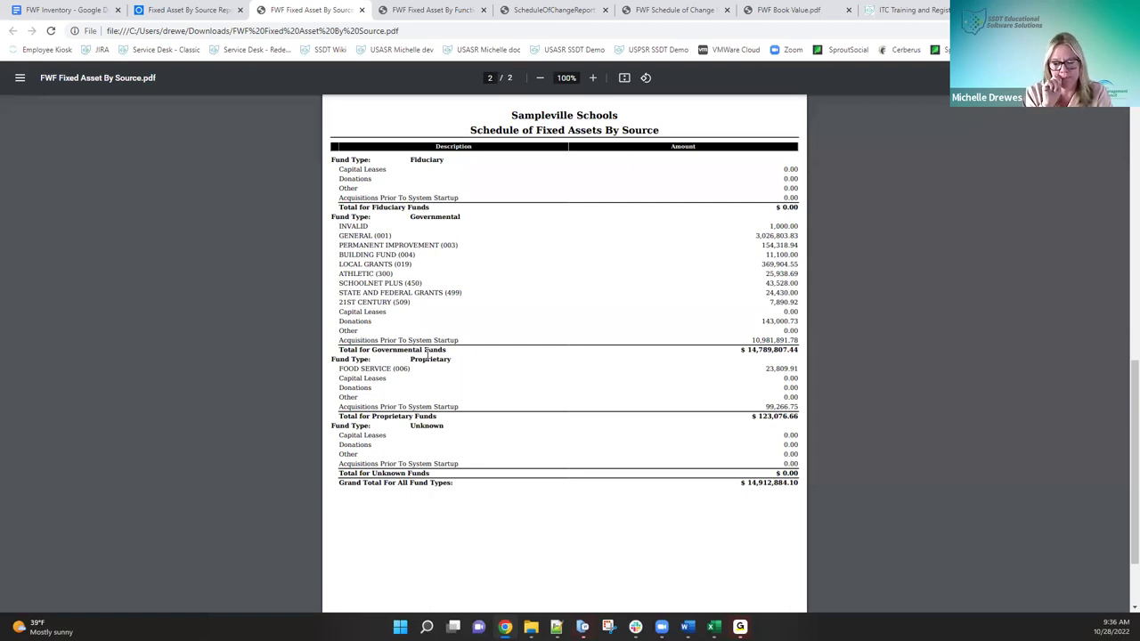
- Return to the FWF Inventory document and go through the Fixed Asset by Function/Class Report section
left_click(184, 11)
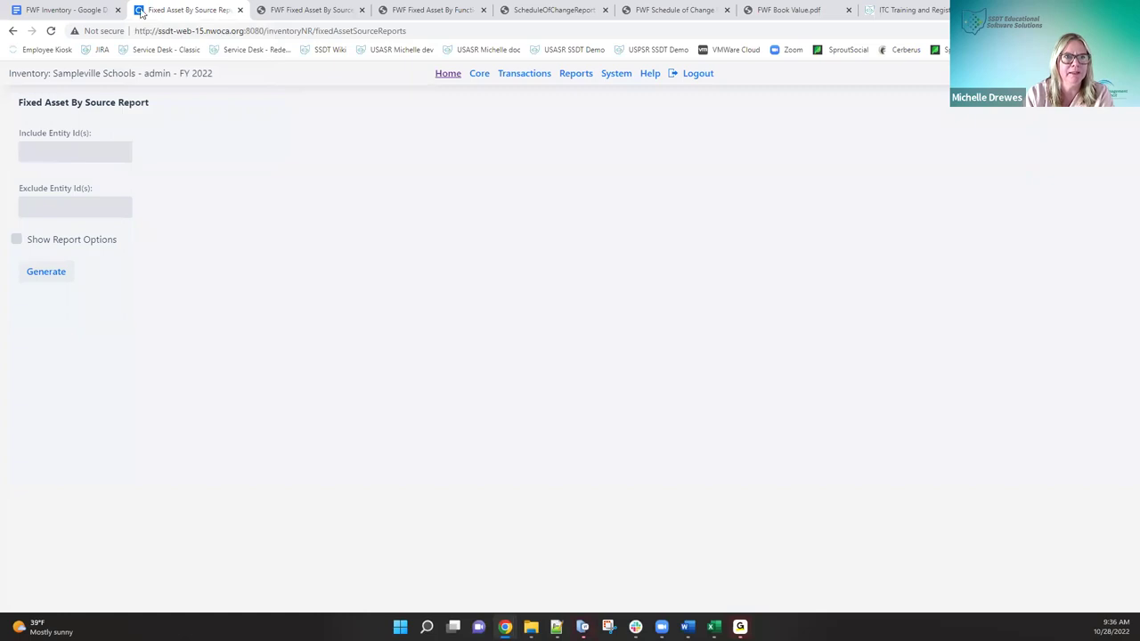
left_click(61, 11)
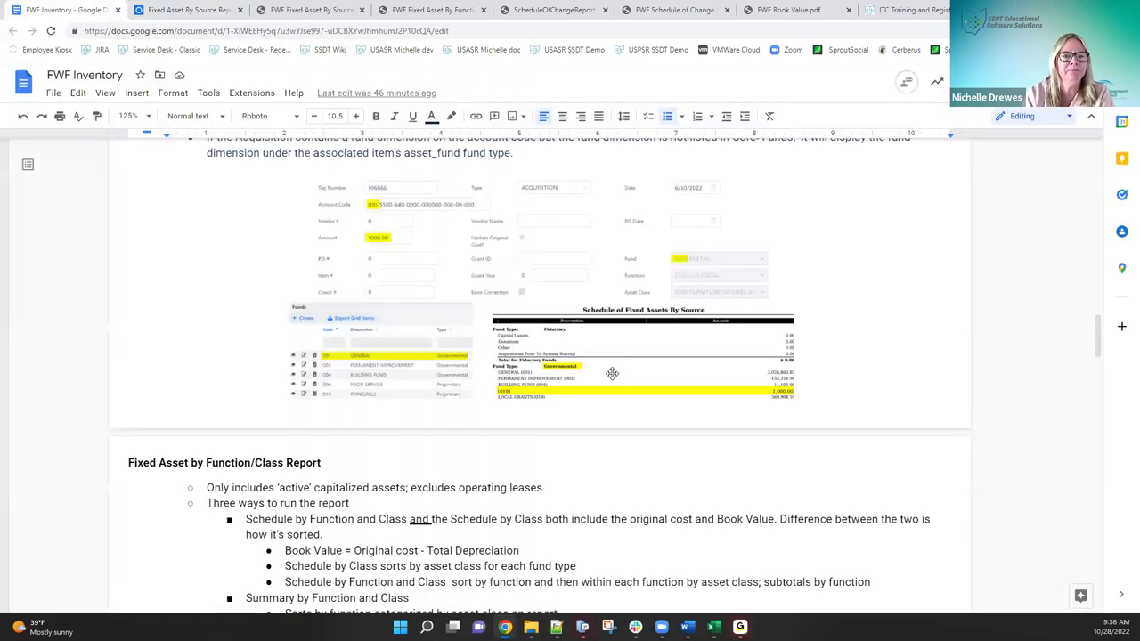
scroll(612, 374, "down", 5)
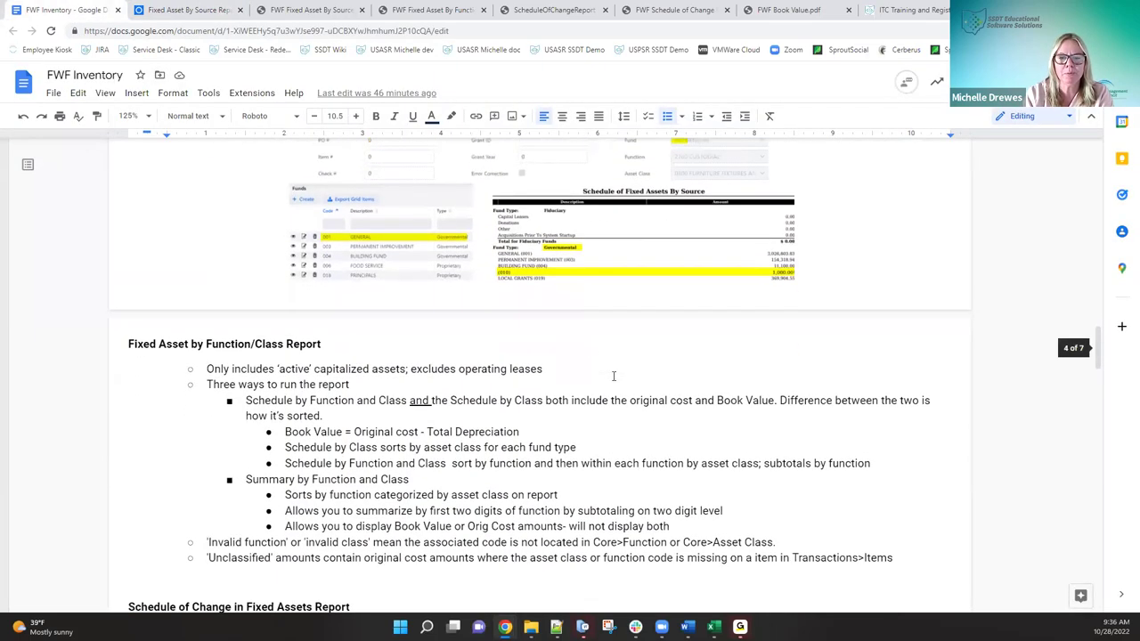
scroll(613, 375, "down", 2)
scroll(614, 378, "down", 2)
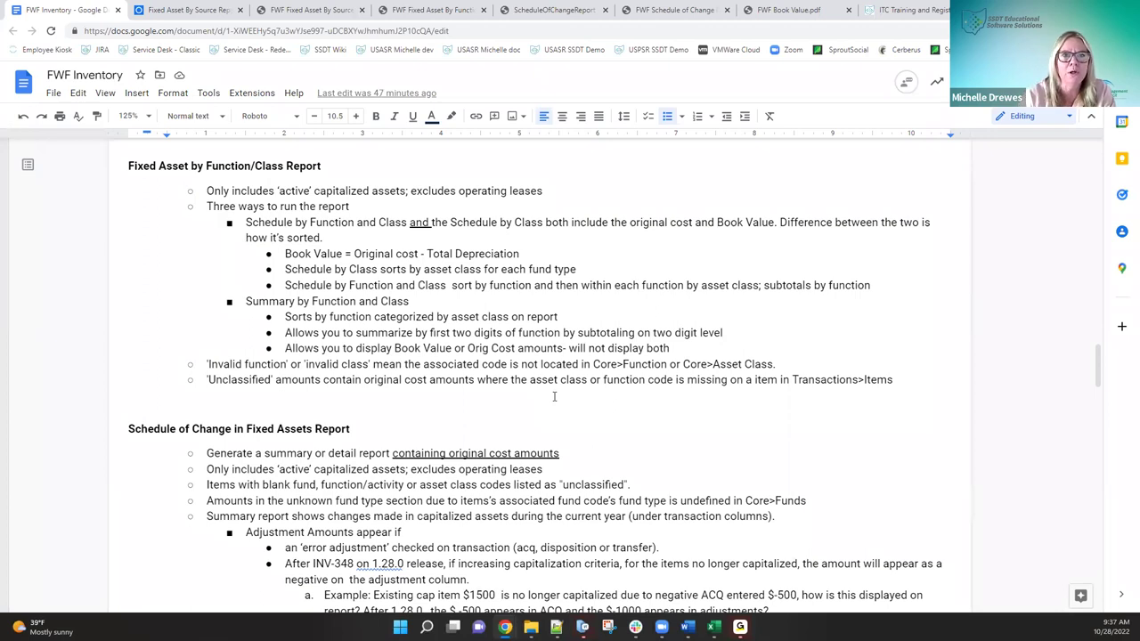
- Open the Fixed Asset By Function/Class Report in the Inventory application and display its available report types
left_click(177, 11)
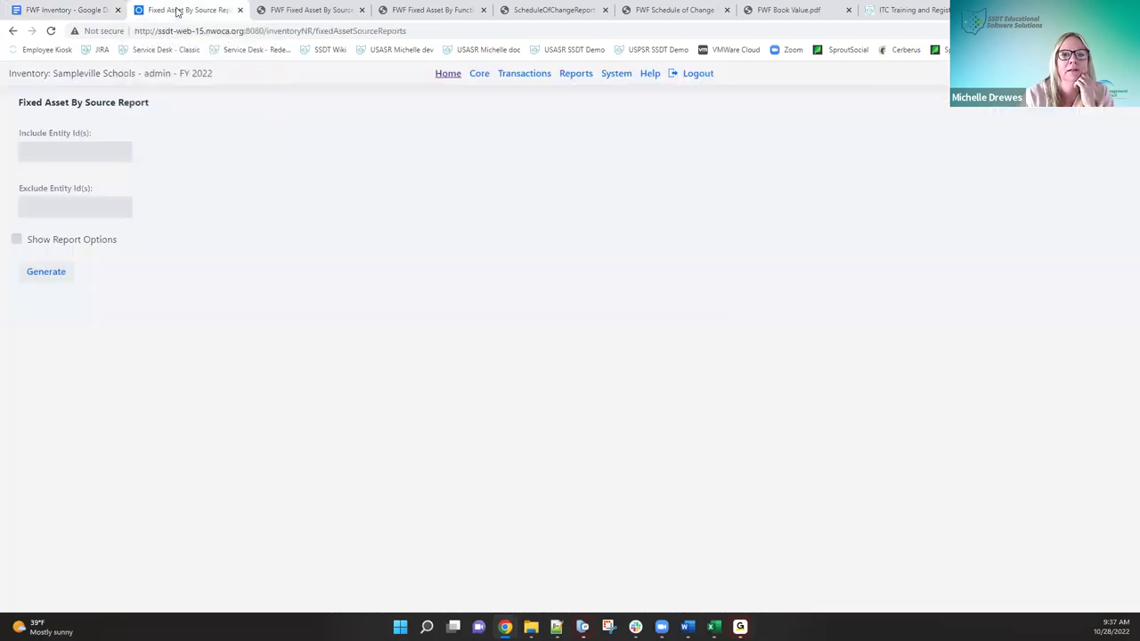
left_click(583, 82)
mouse_move(587, 99)
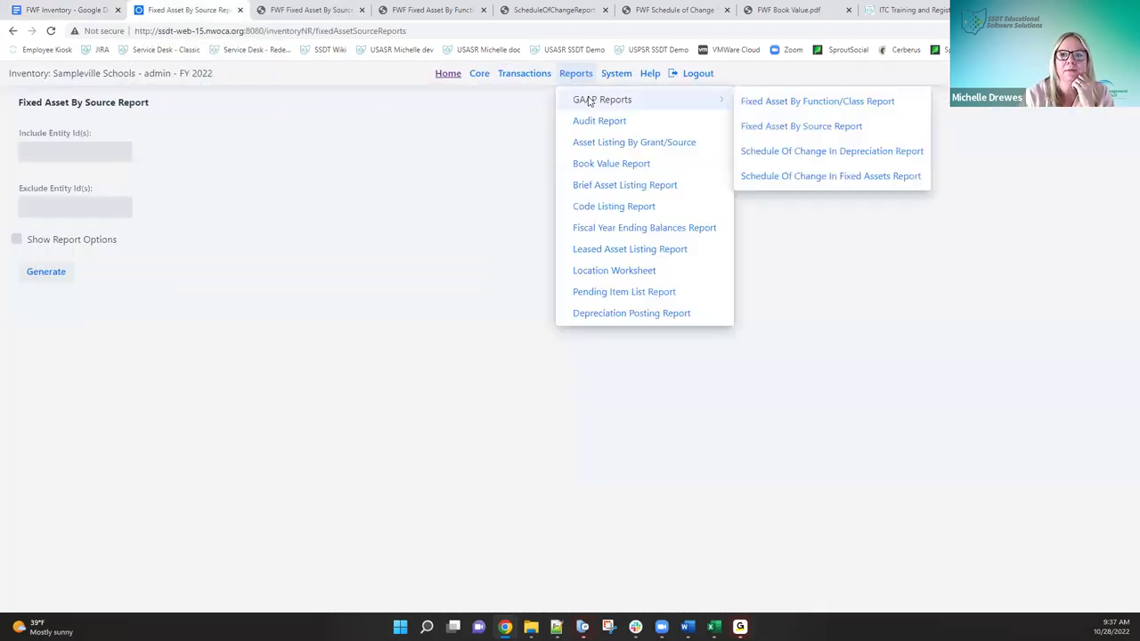
left_click(792, 105)
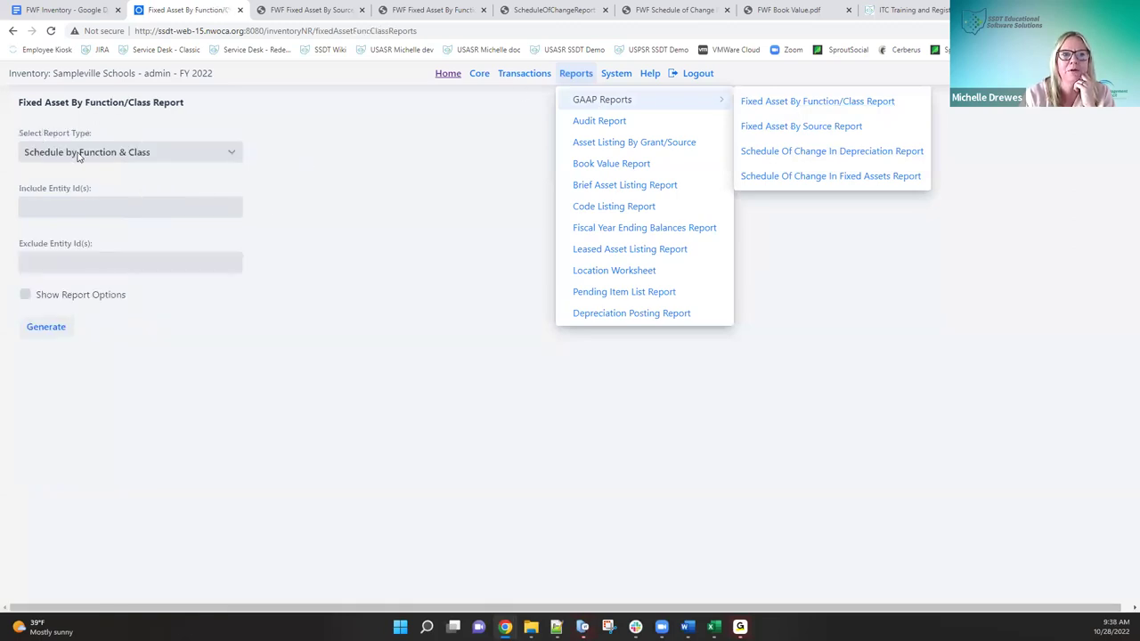
left_click(234, 155)
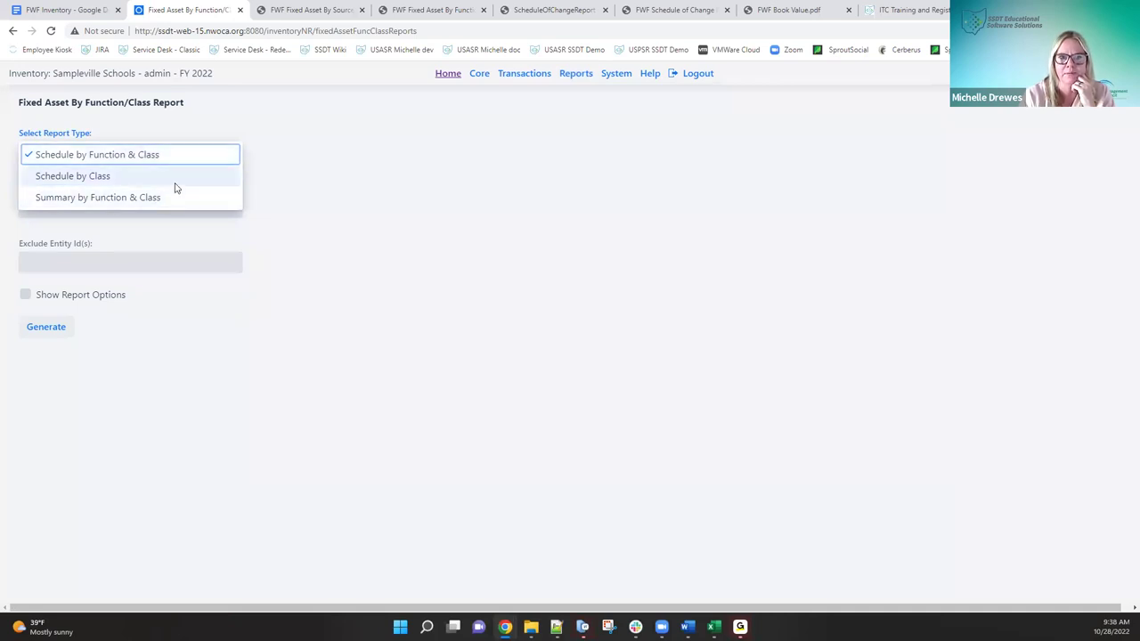
- In the FWF Inventory notes, highlight the text on Schedule by Class sorting by asset class for each fund type
left_click(80, 14)
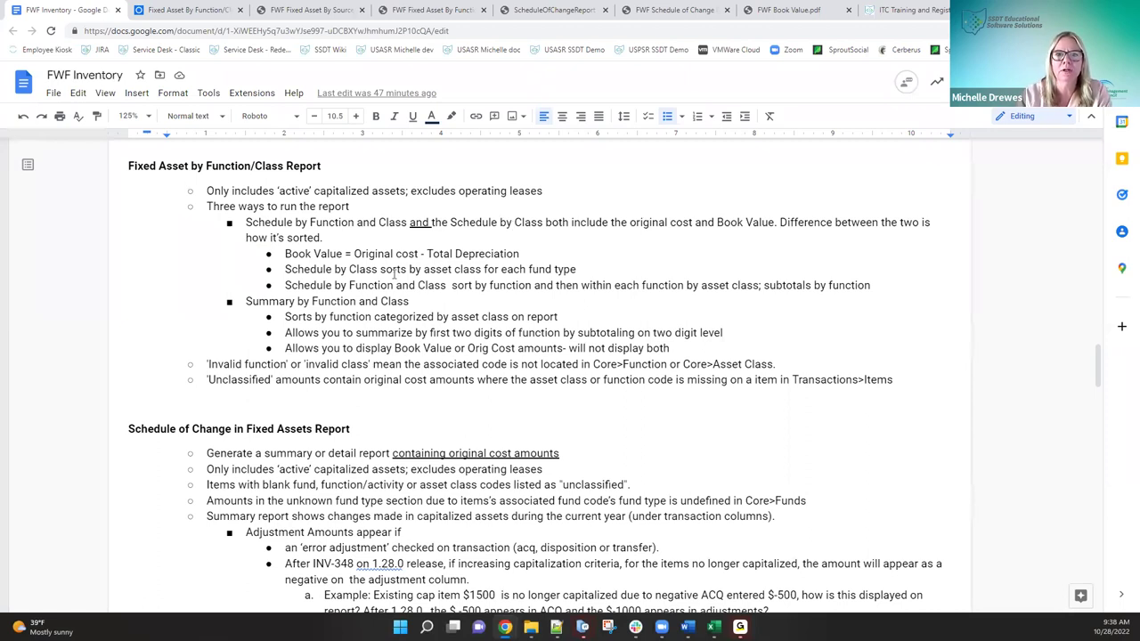
left_click_drag(383, 269, 565, 276)
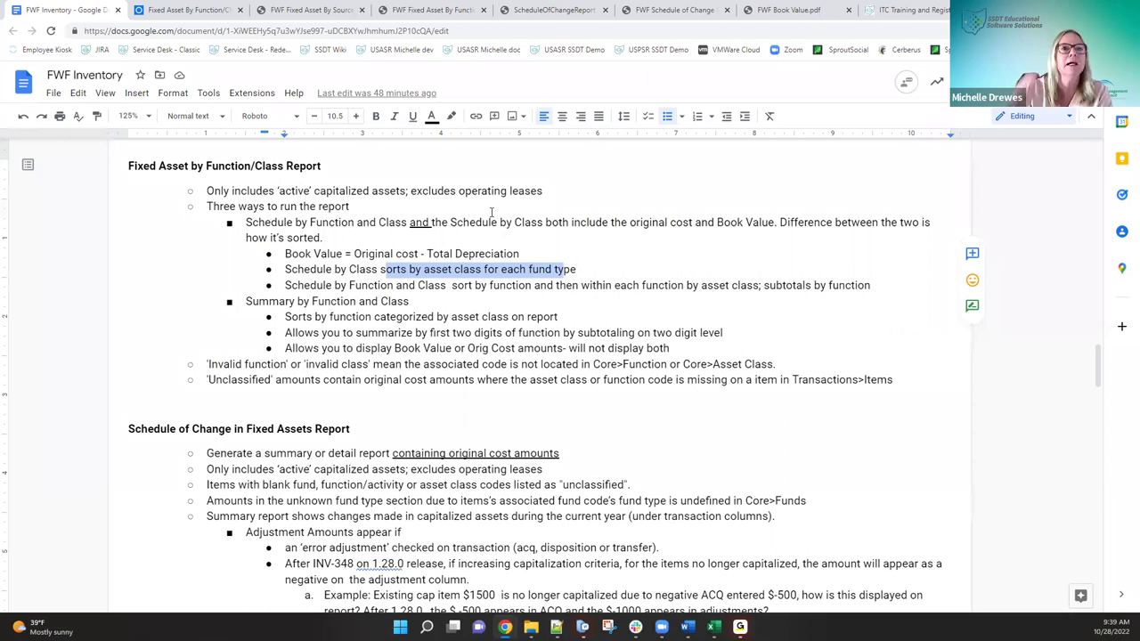
- Examine the original cost and book value columns in the Function/Class PDF and compare it with the Fixed Asset By Source PDF
left_click(415, 13)
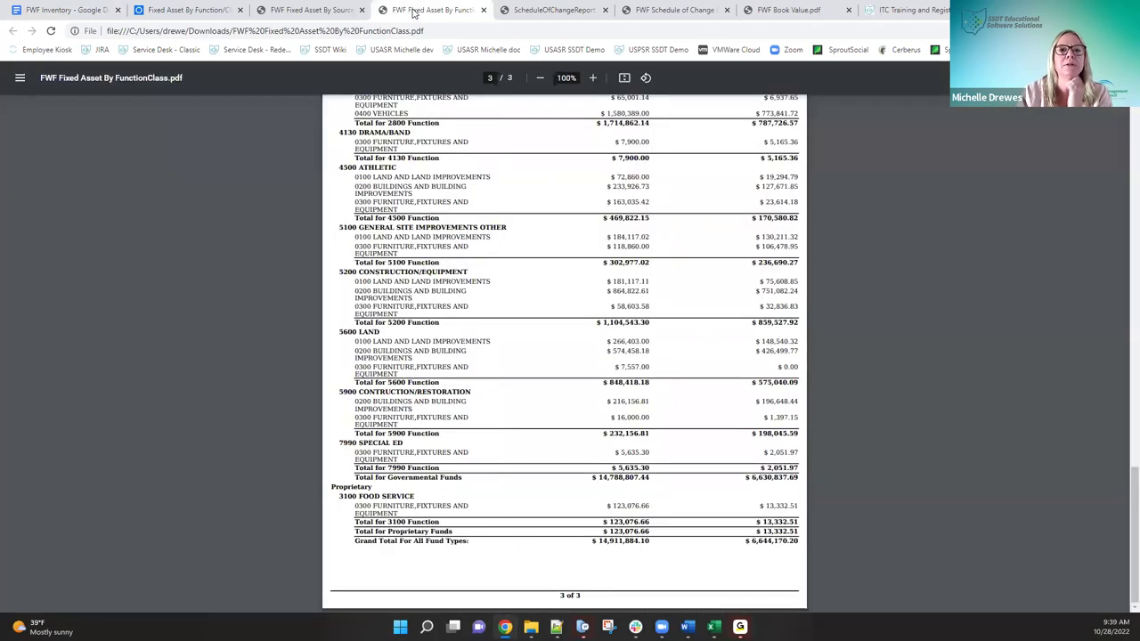
scroll(505, 142, "up", 2)
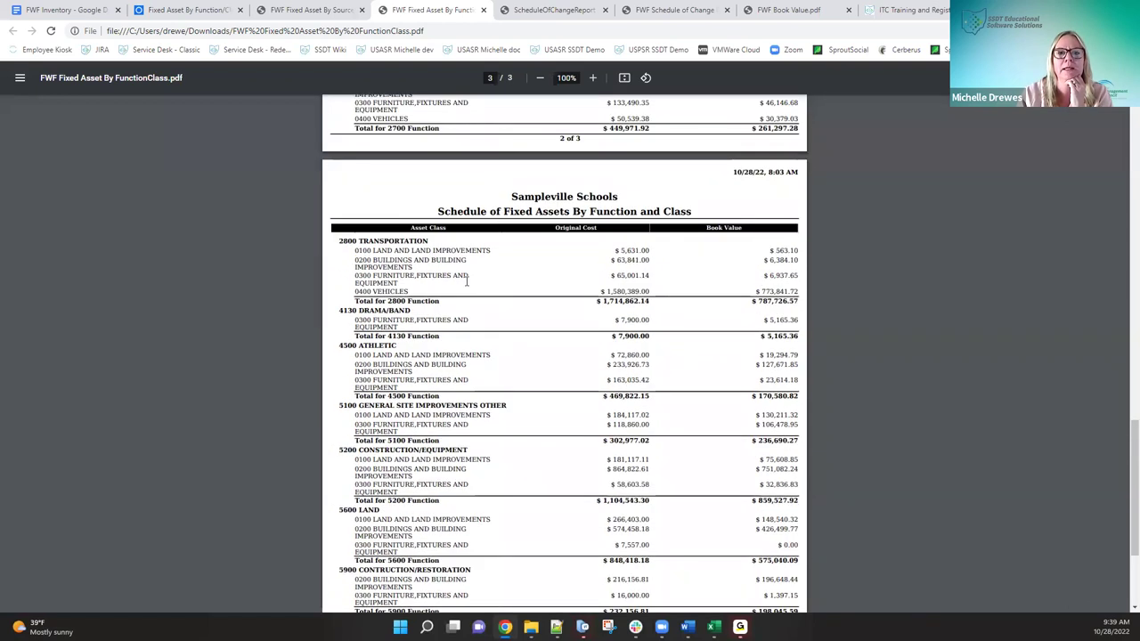
scroll(465, 281, "up", 3)
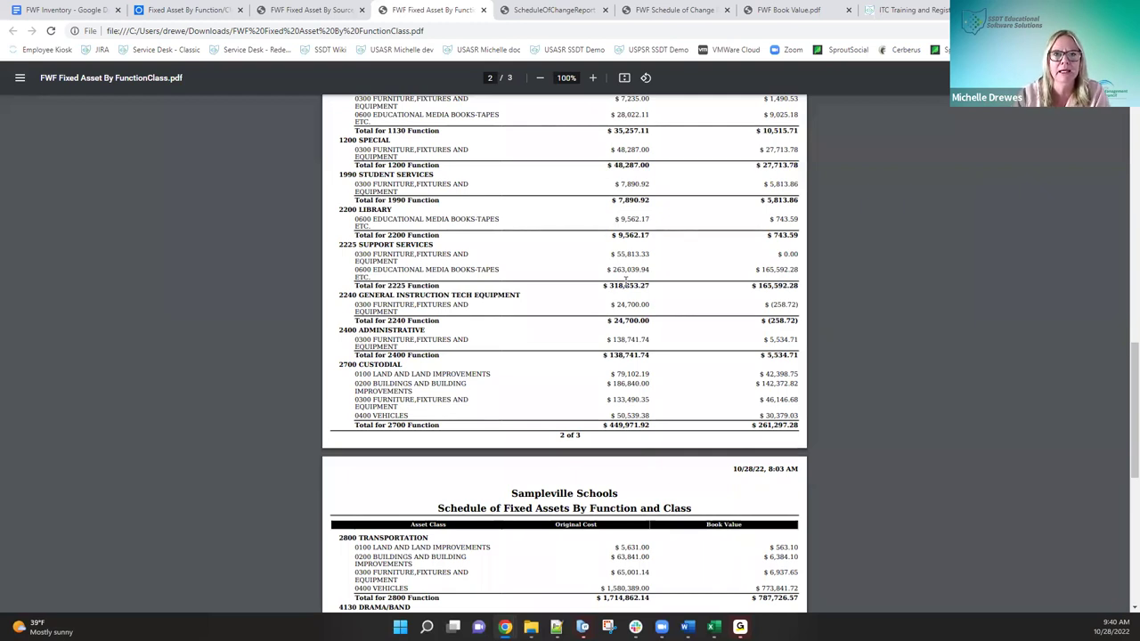
left_click(305, 13)
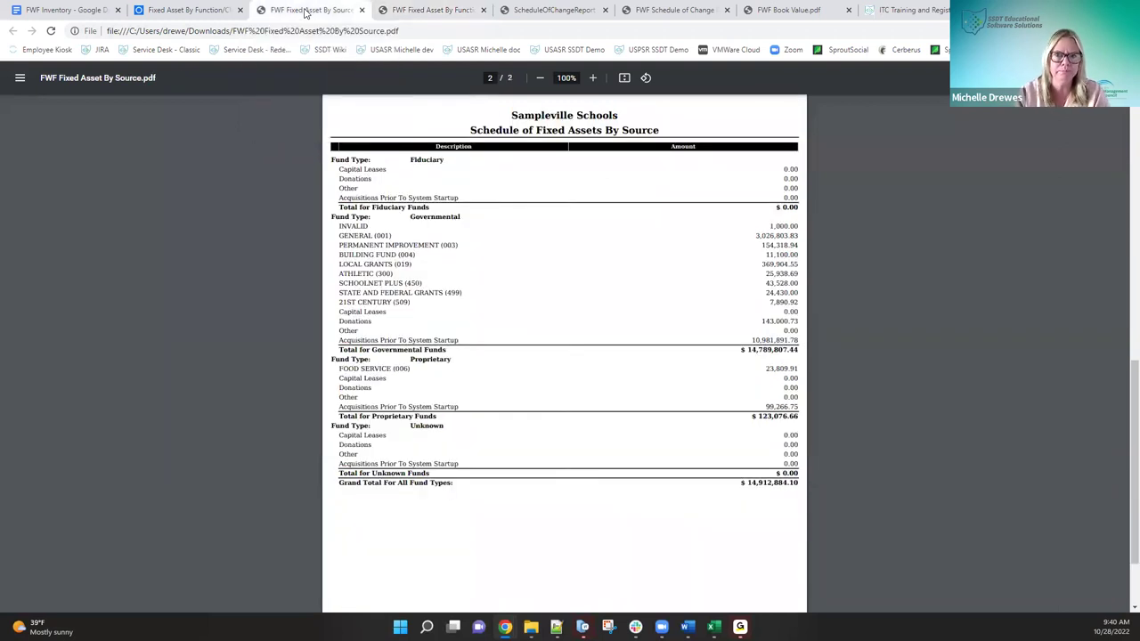
- Review the Schedule of Change in Fixed Assets notes in the FWF Inventory document and open the ScheduleOfChangeReport (22) PDF
left_click(93, 10)
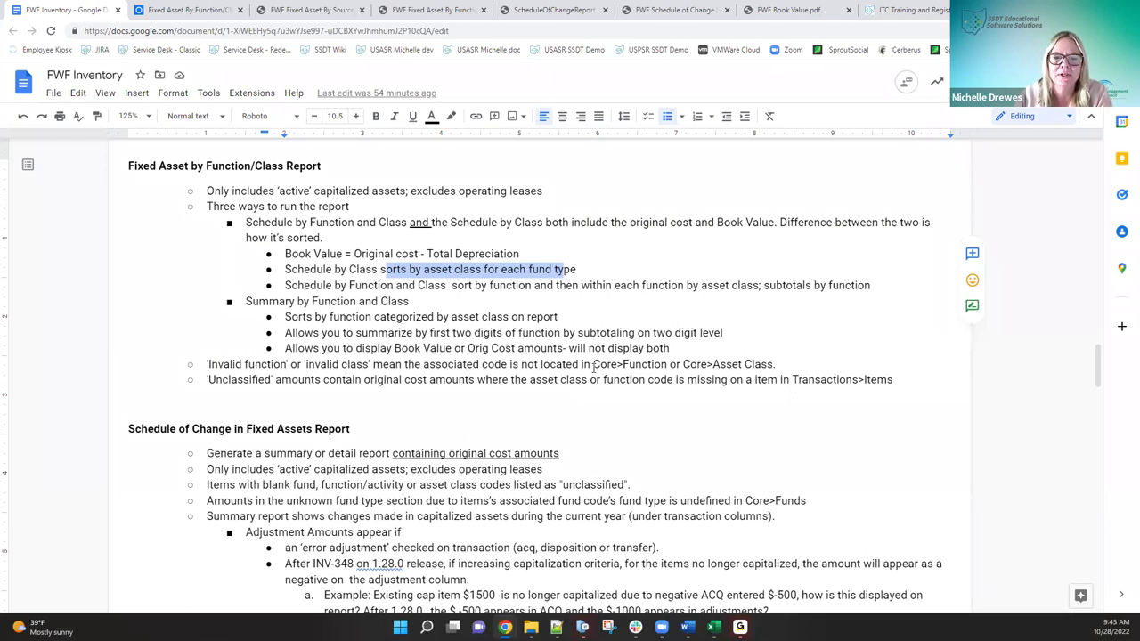
scroll(588, 489, "down", 3)
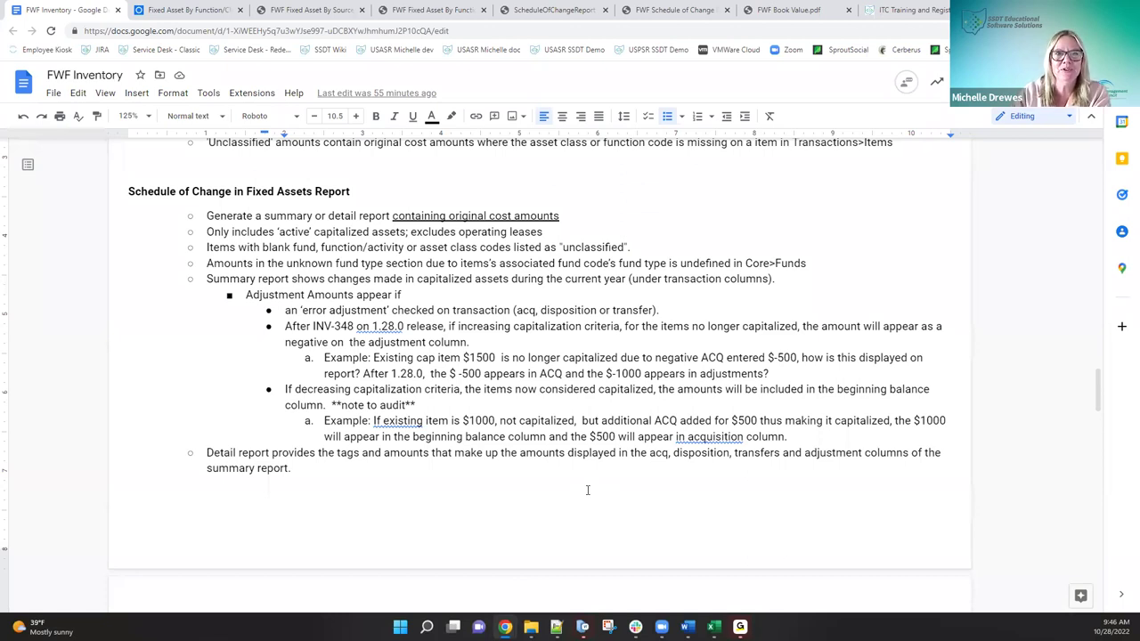
left_click(541, 13)
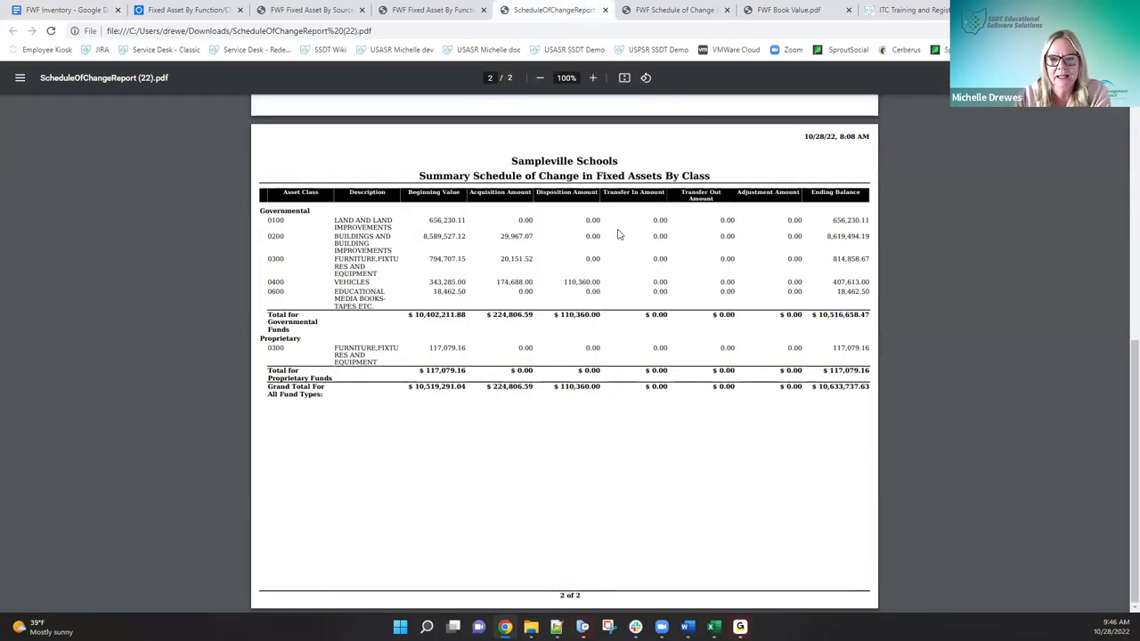
- In the Inventory application, open the Schedule Of Change in Fixed Assets Report and display its options
left_click(189, 11)
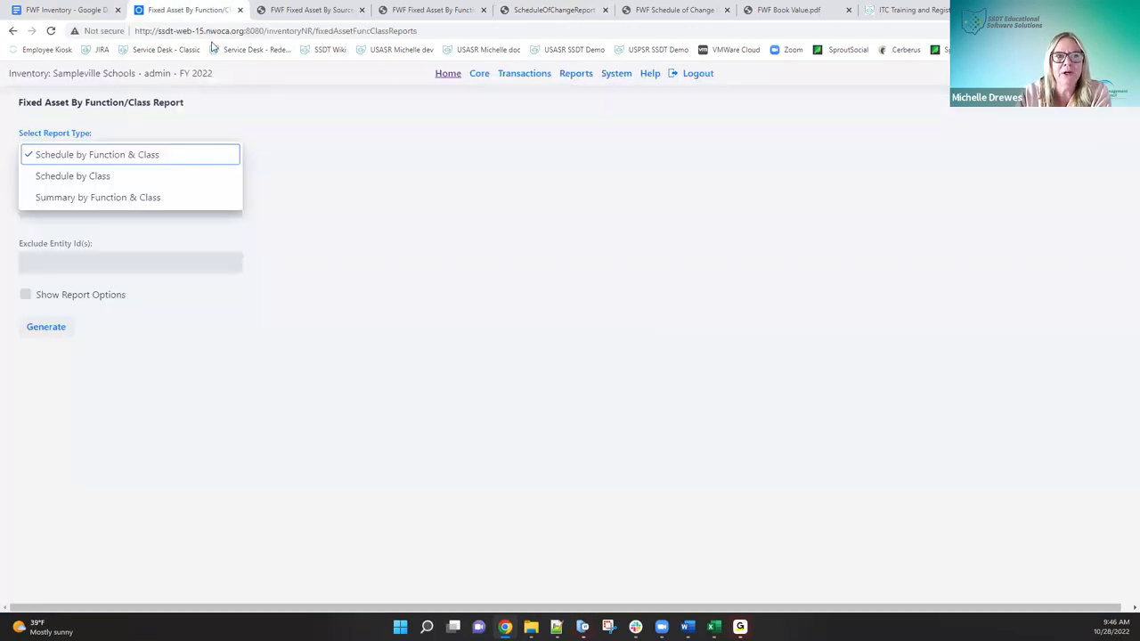
left_click(575, 75)
mouse_move(579, 100)
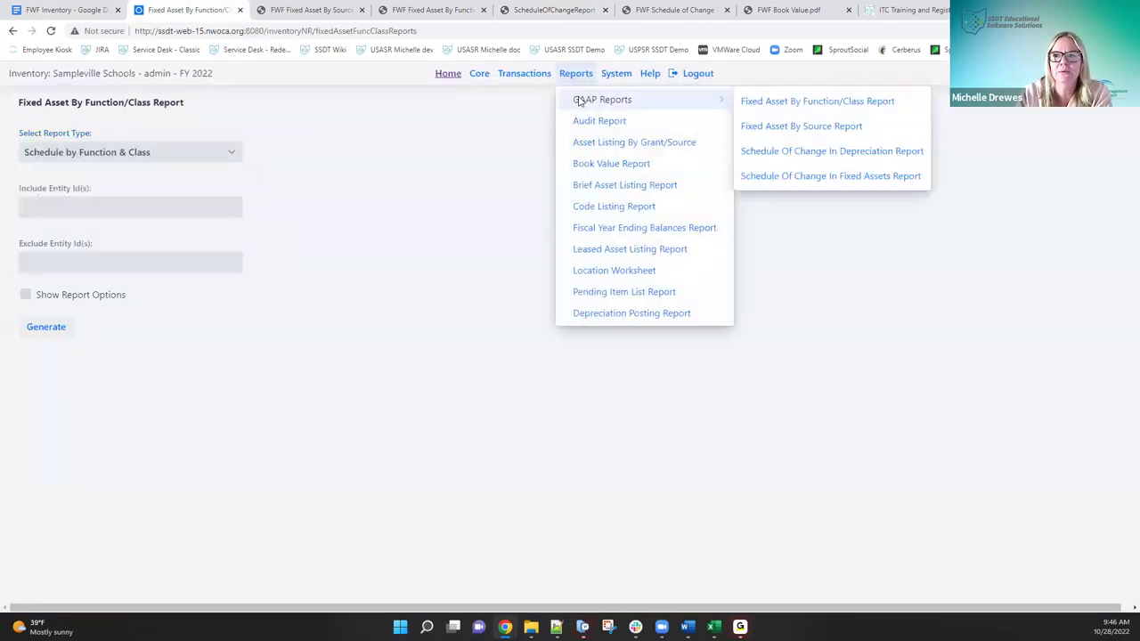
left_click(848, 177)
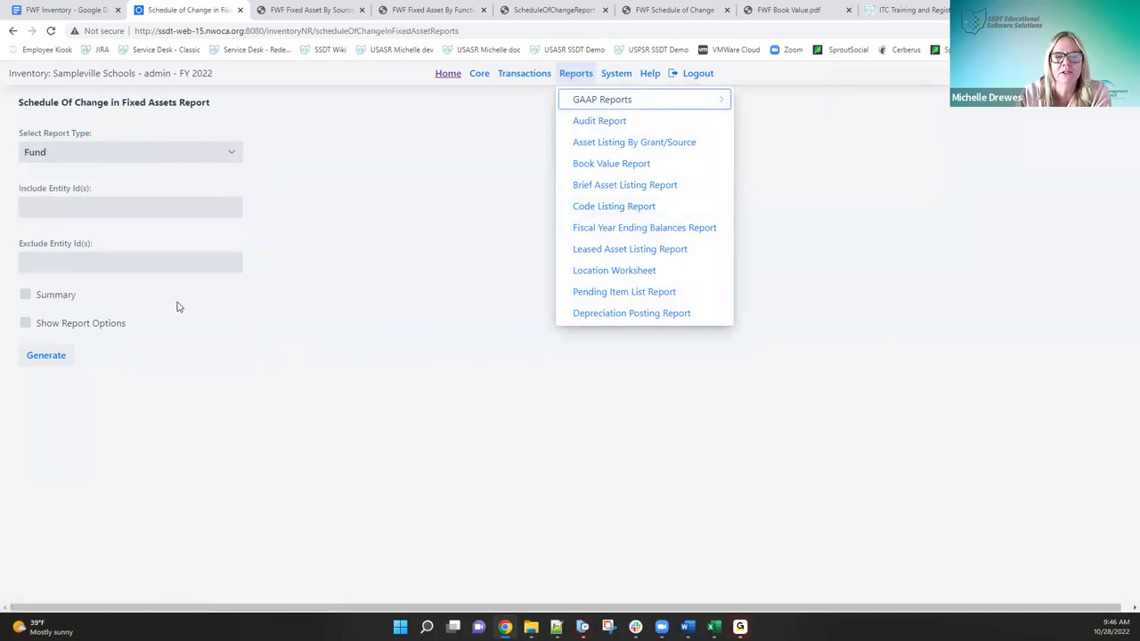
left_click(322, 326)
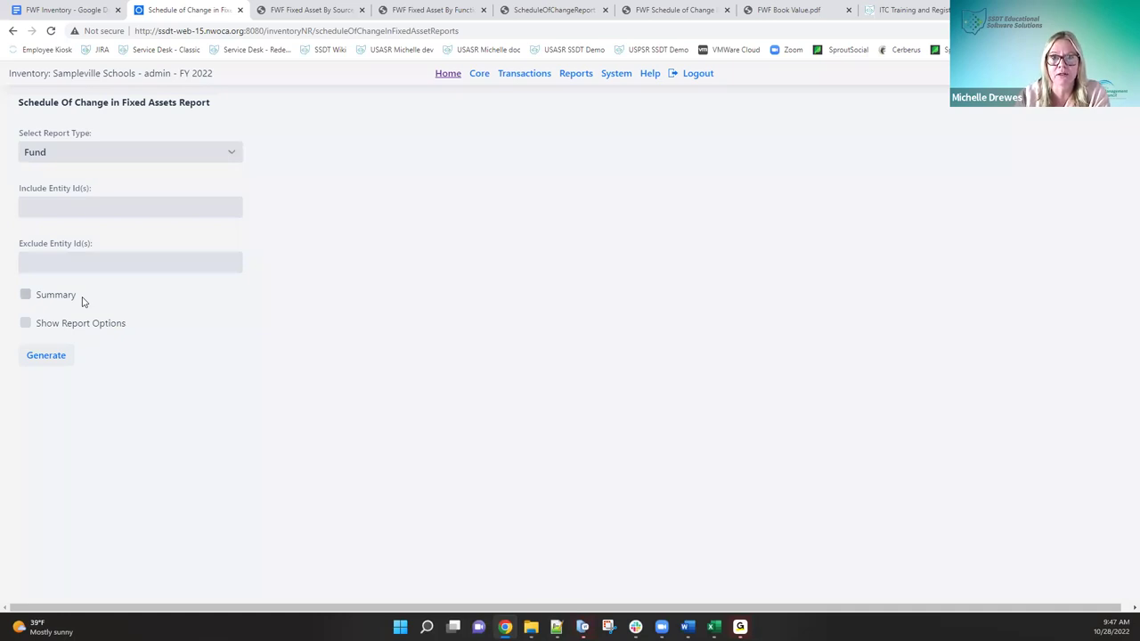
- Return to the ScheduleOfChangeReport (22) PDF and highlight "Assets By Class" in the summary report's title
left_click(433, 10)
left_click(545, 13)
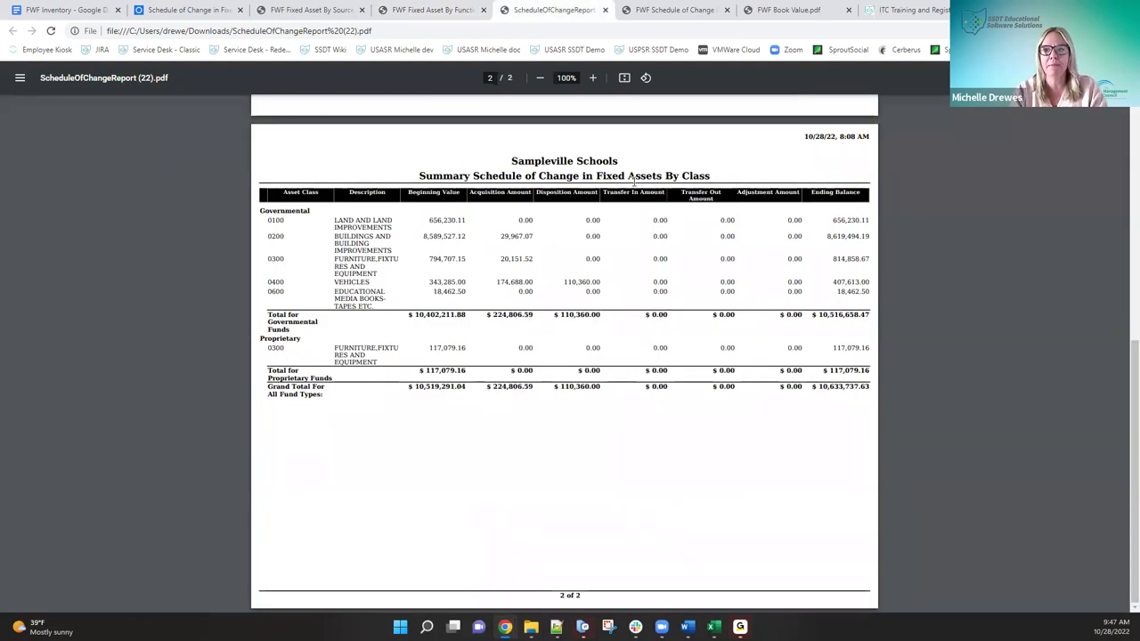
left_click_drag(628, 175, 725, 174)
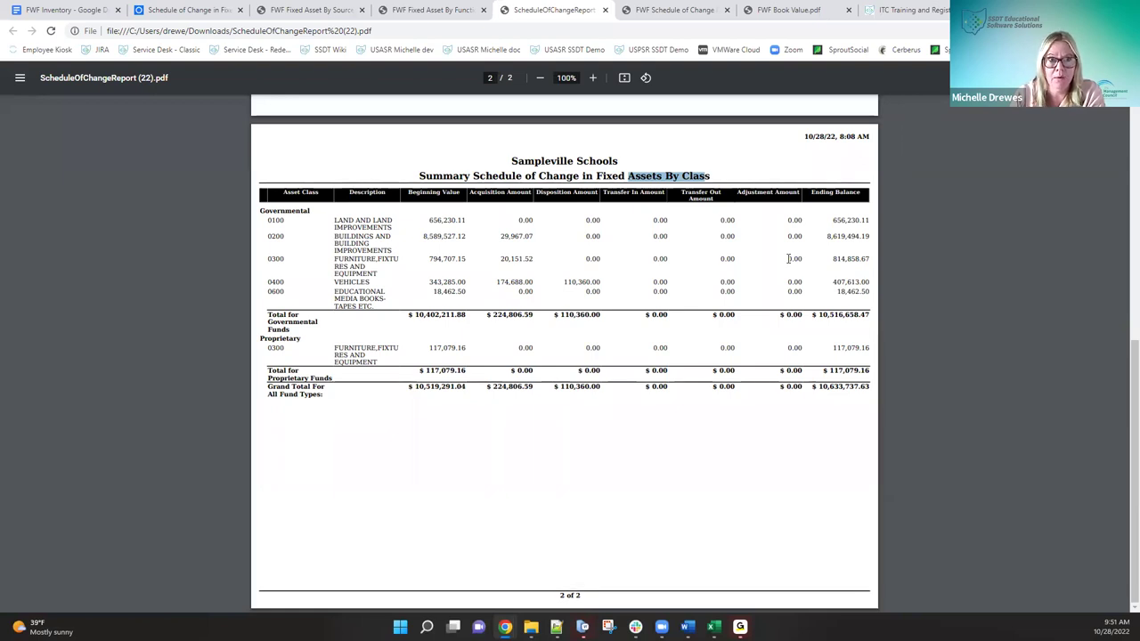
- In the FWF Inventory notes, highlight the $1500 capitalized item example under INV-348 and delete the question mark after "adjustments"
left_click(89, 11)
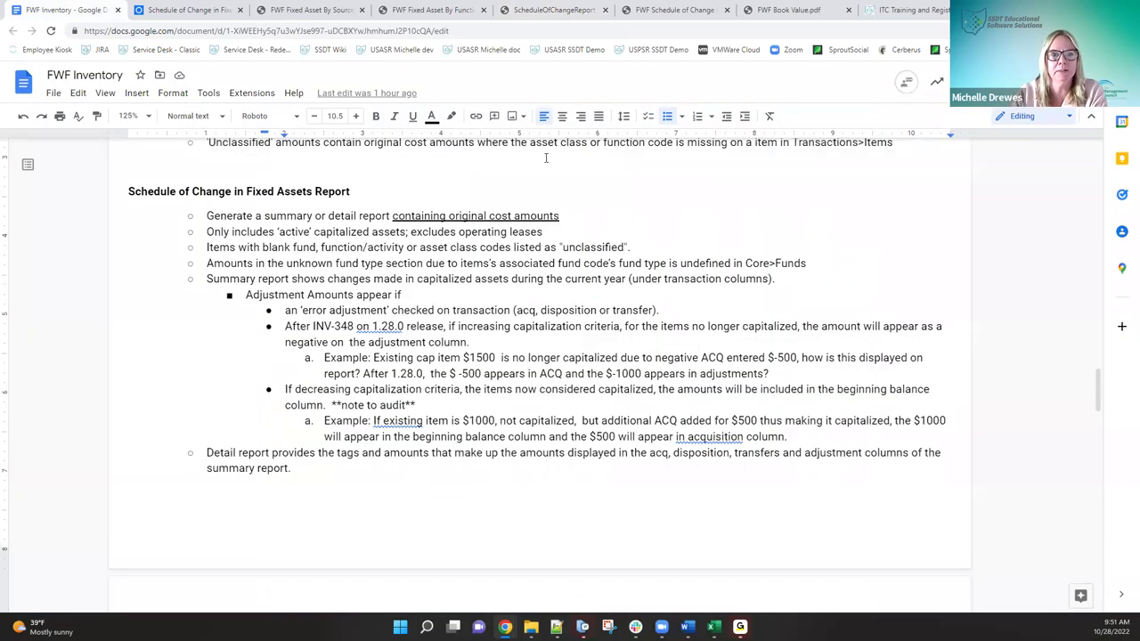
scroll(645, 246, "down", 1)
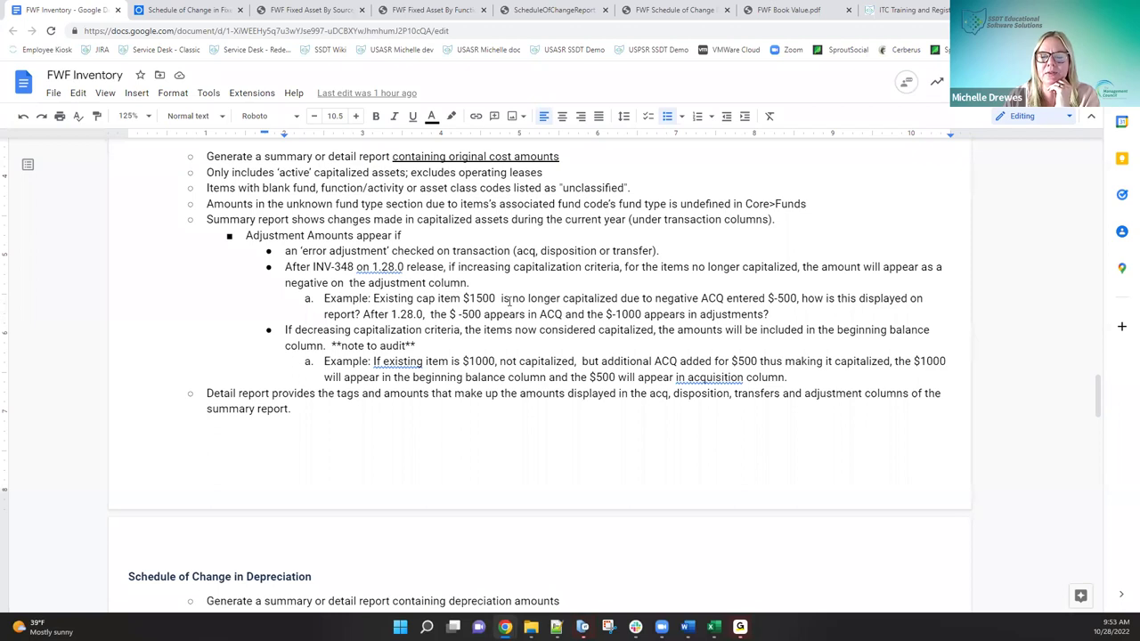
left_click_drag(469, 300, 748, 301)
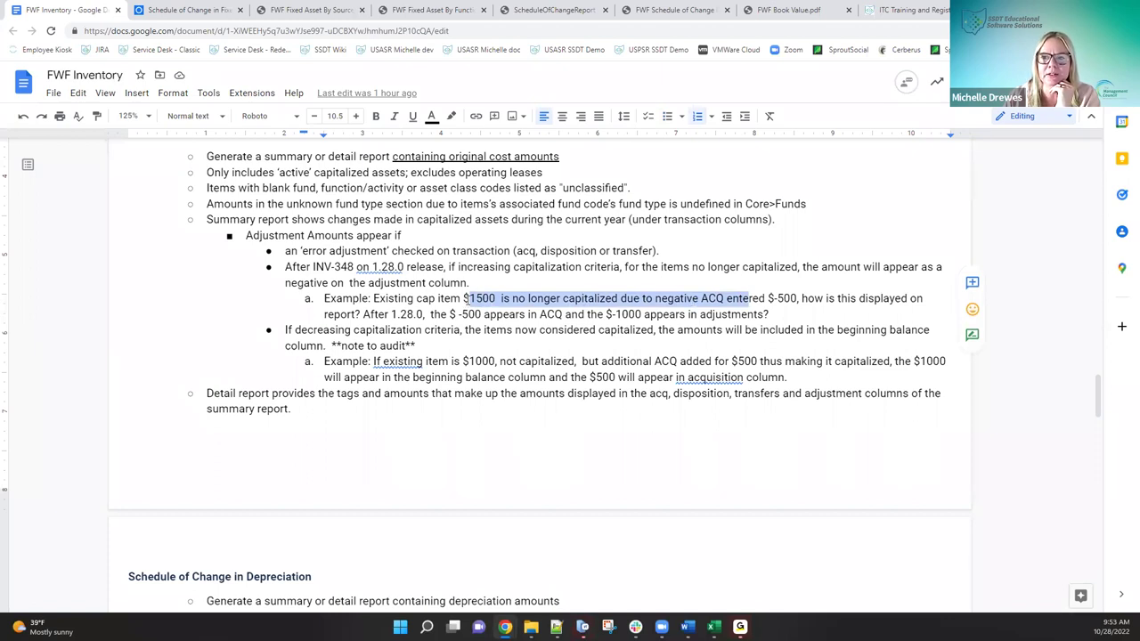
left_click(471, 300)
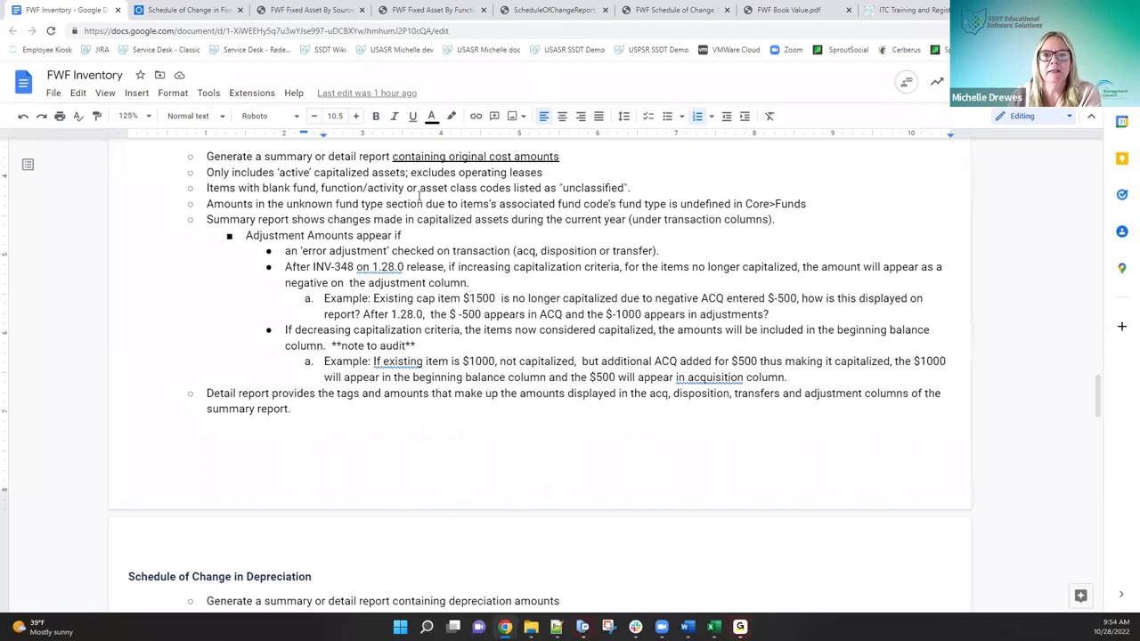
left_click(772, 313)
key("BackSpace")
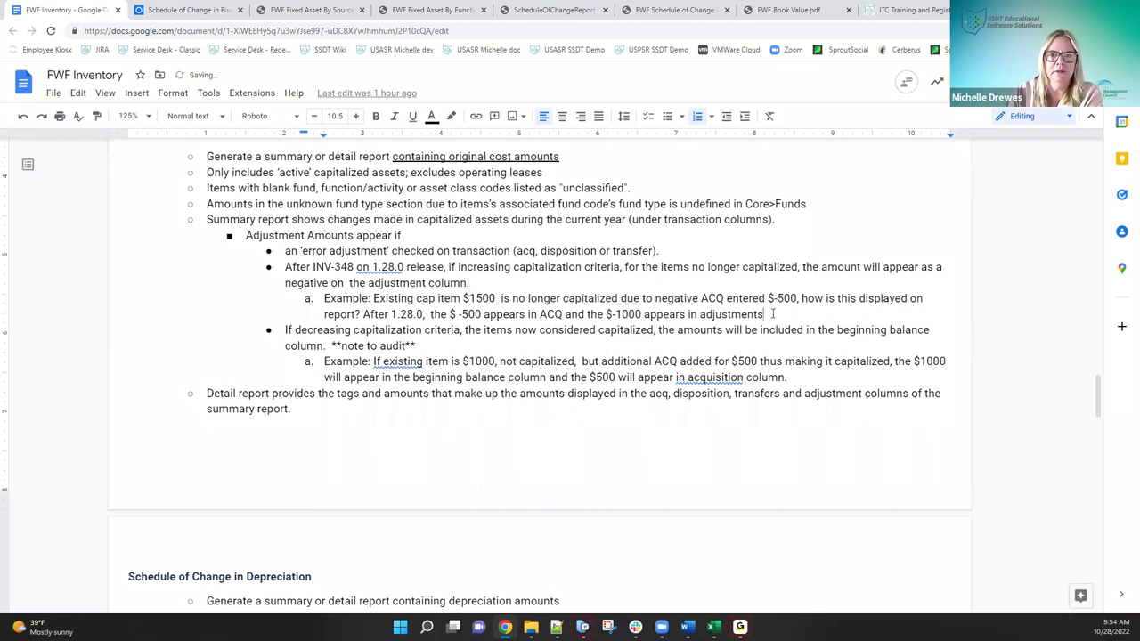
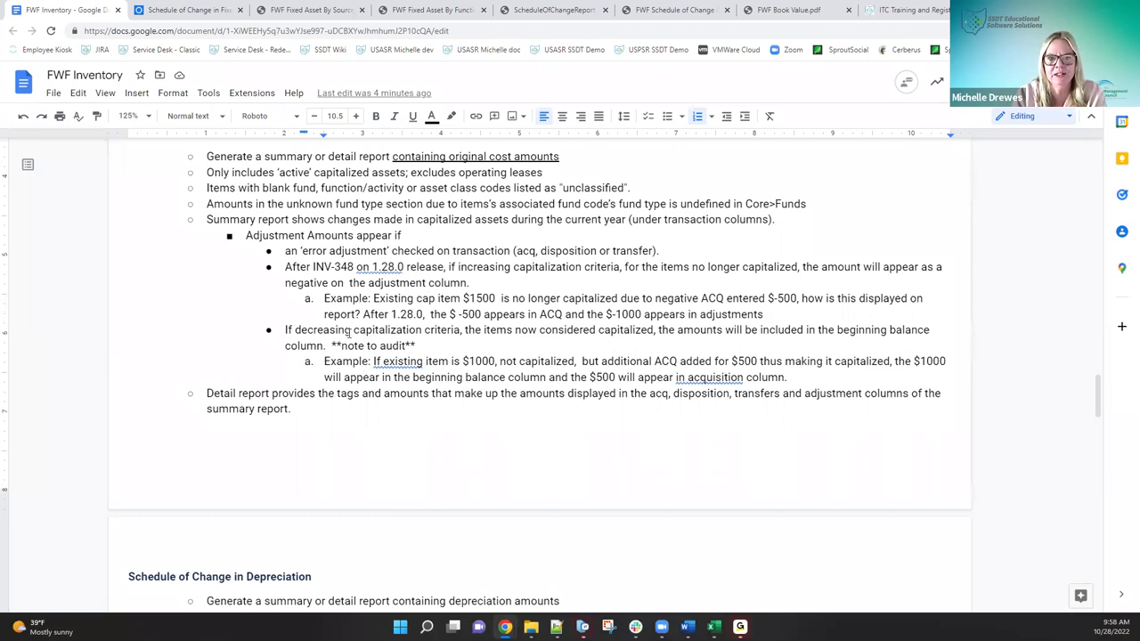
- Highlight the beginning balance wording in the decreasing capitalization criteria note and bring the Schedule of Change in Depreciation notes into view
left_click_drag(798, 331, 919, 332)
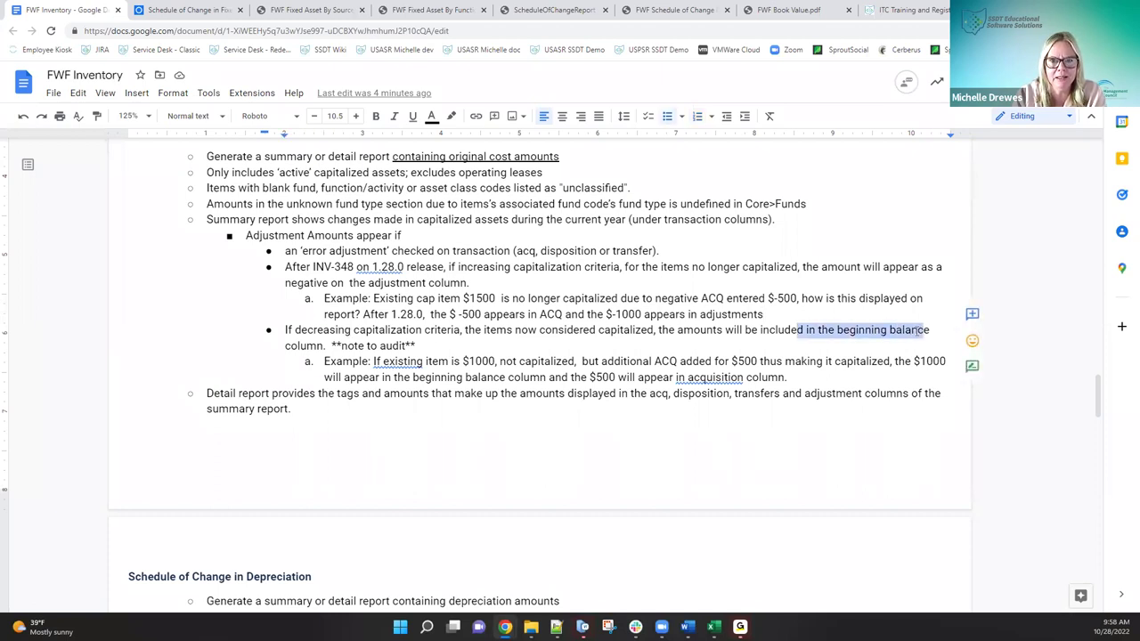
left_click(788, 376)
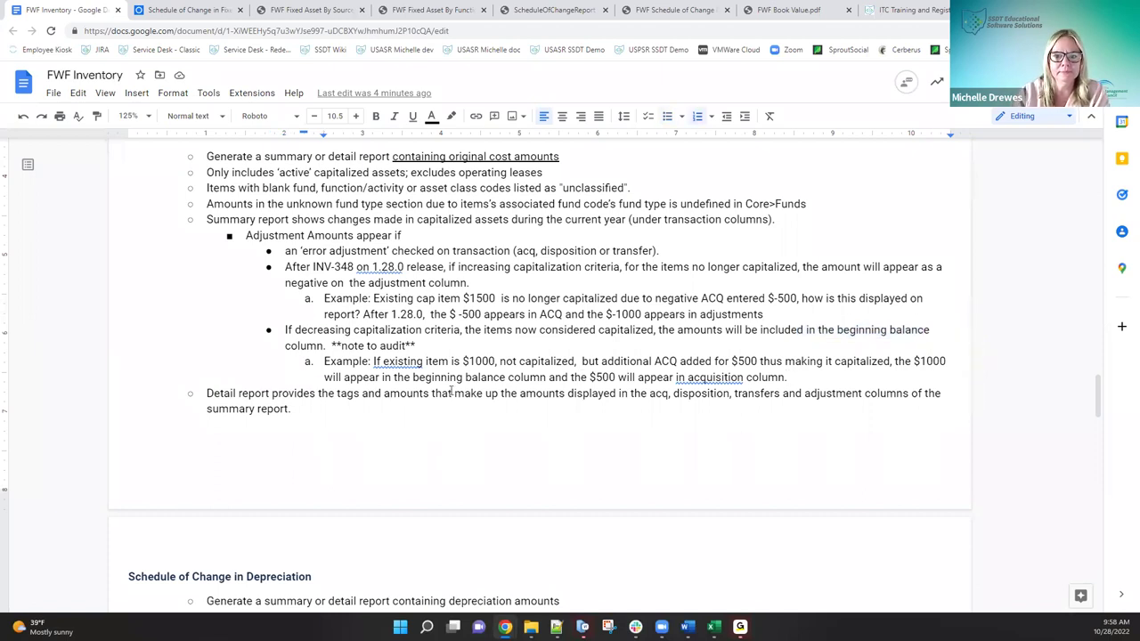
scroll(305, 405, "down", 1)
scroll(304, 405, "down", 3)
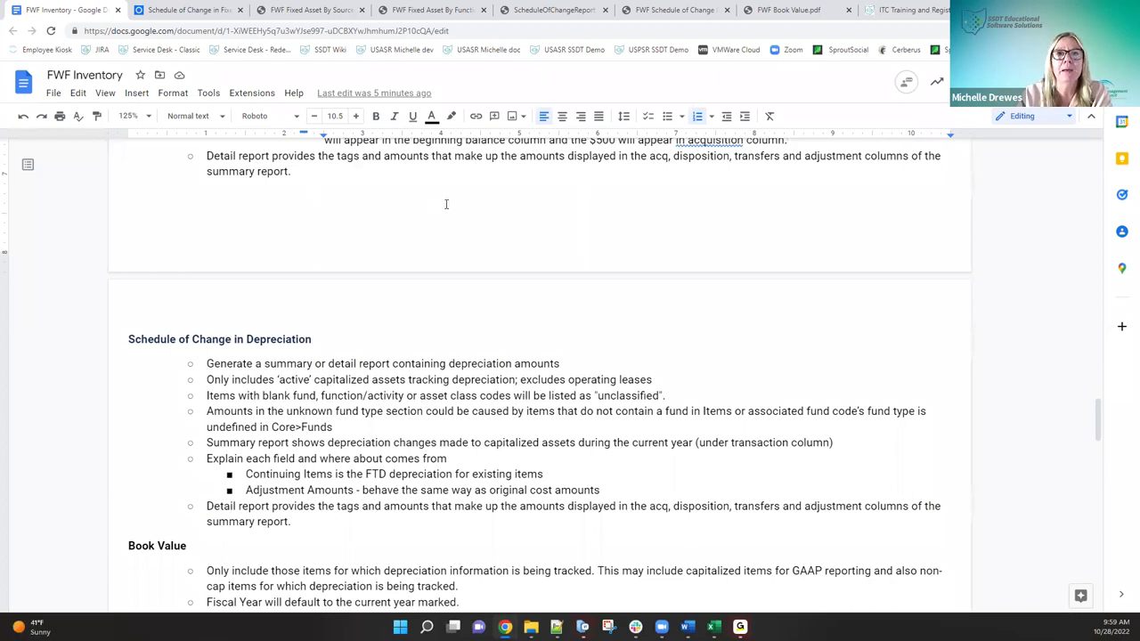
- Recheck the ScheduleOfChangeReport (22) PDF and review the Schedule of Change in Depreciation notes in the FWF Inventory document
left_click(565, 15)
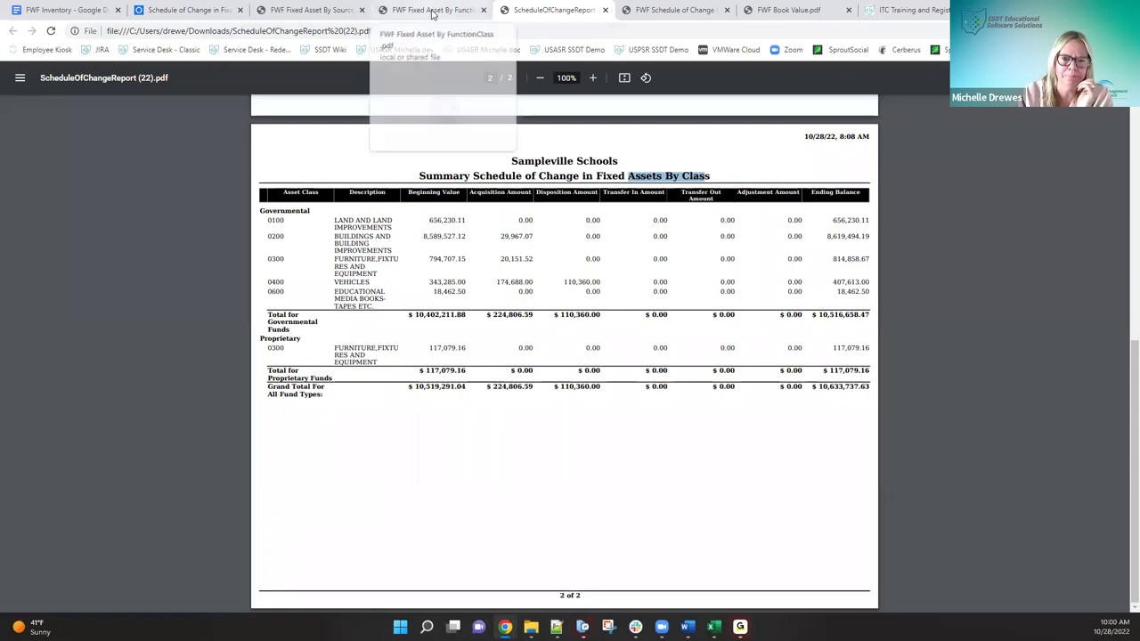
left_click(84, 11)
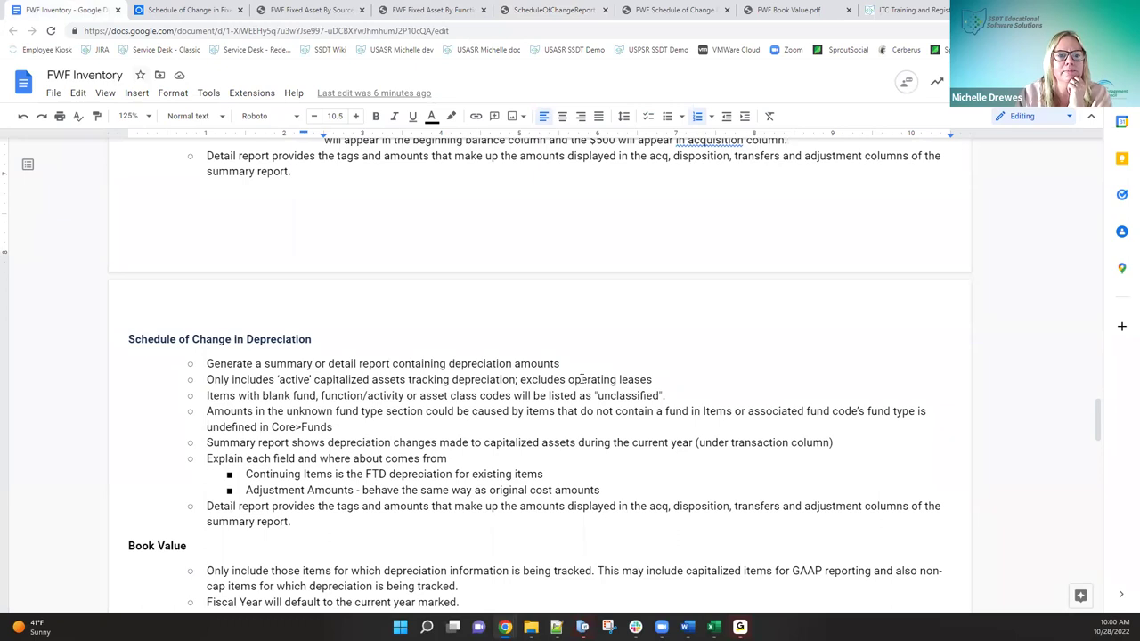
scroll(582, 379, "down", 2)
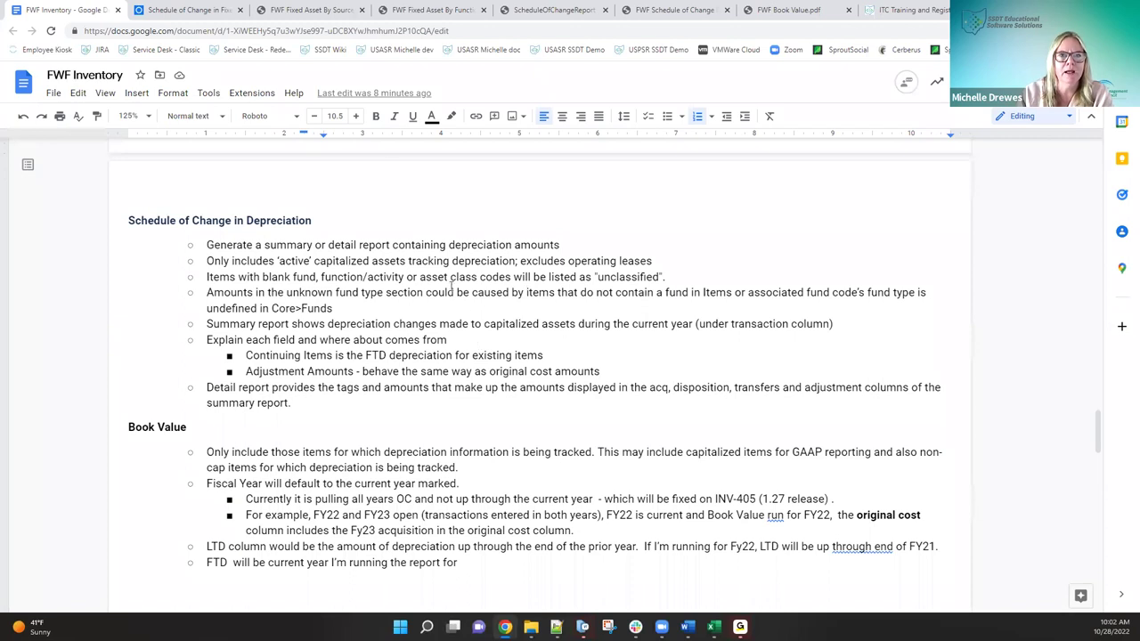
- Open the FWF Schedule of Change in Depr PDF and highlight "Depreciation By Class" in the report title
left_click(694, 13)
left_click_drag(594, 176, 706, 191)
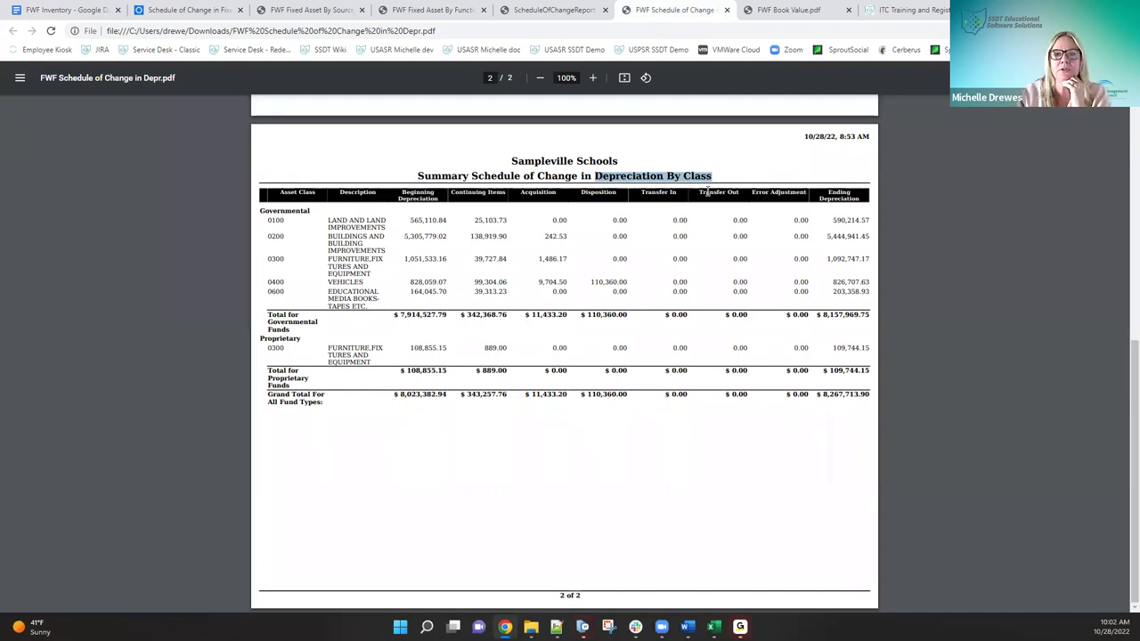
left_click(421, 211)
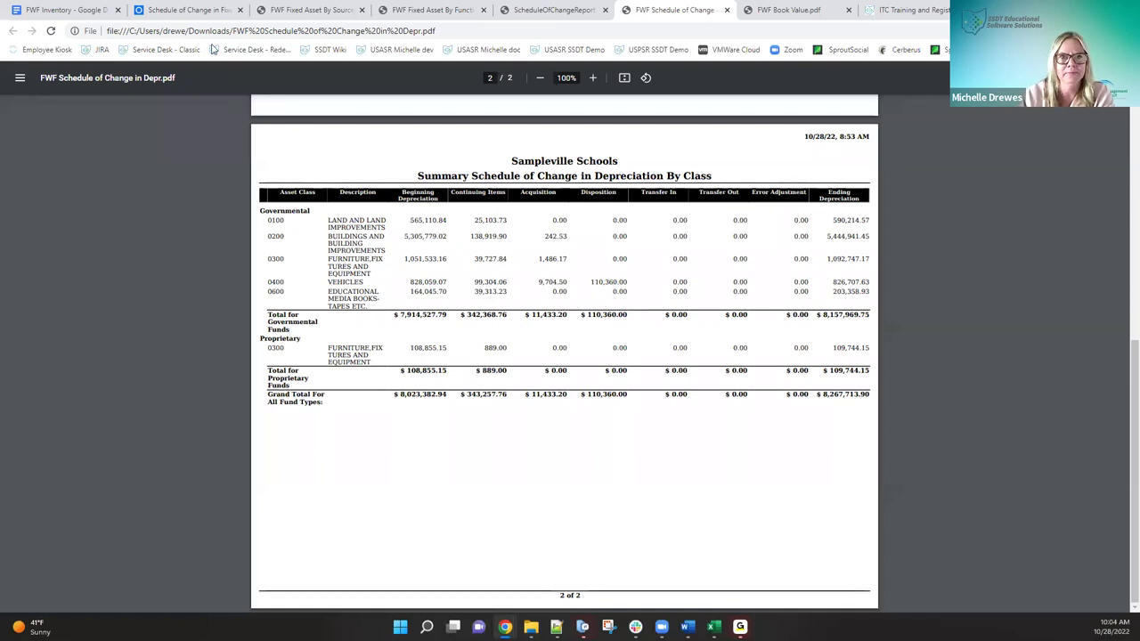
- Review the depreciation detail report and Book Value notes in the FWF Inventory document, returning to the FWF Schedule of Change in Depr PDF
left_click(68, 11)
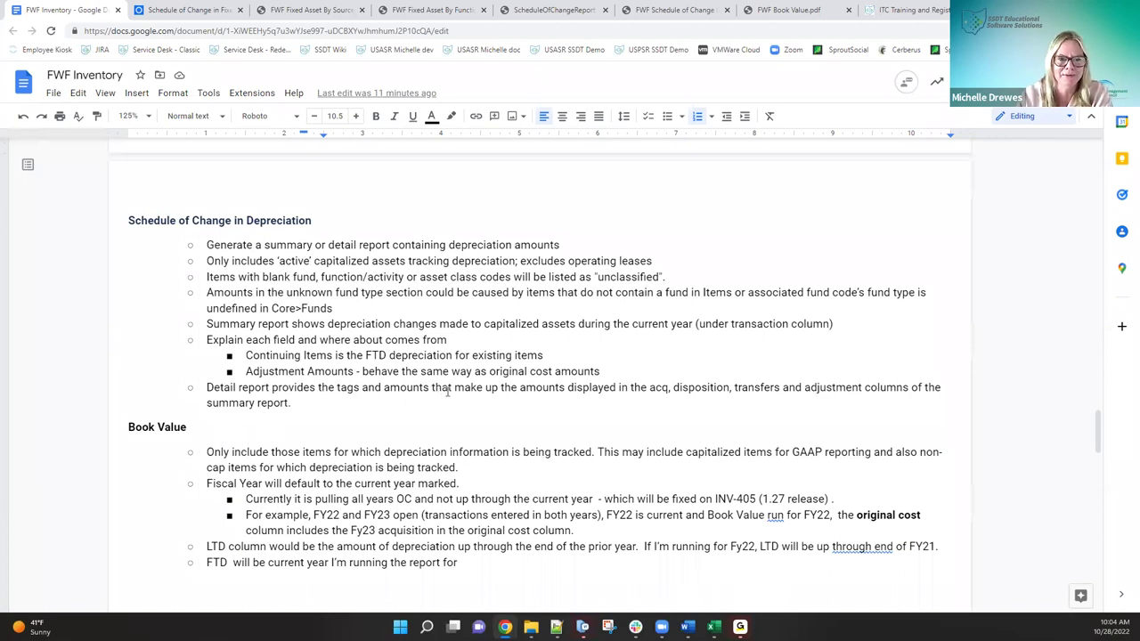
scroll(447, 393, "down", 3)
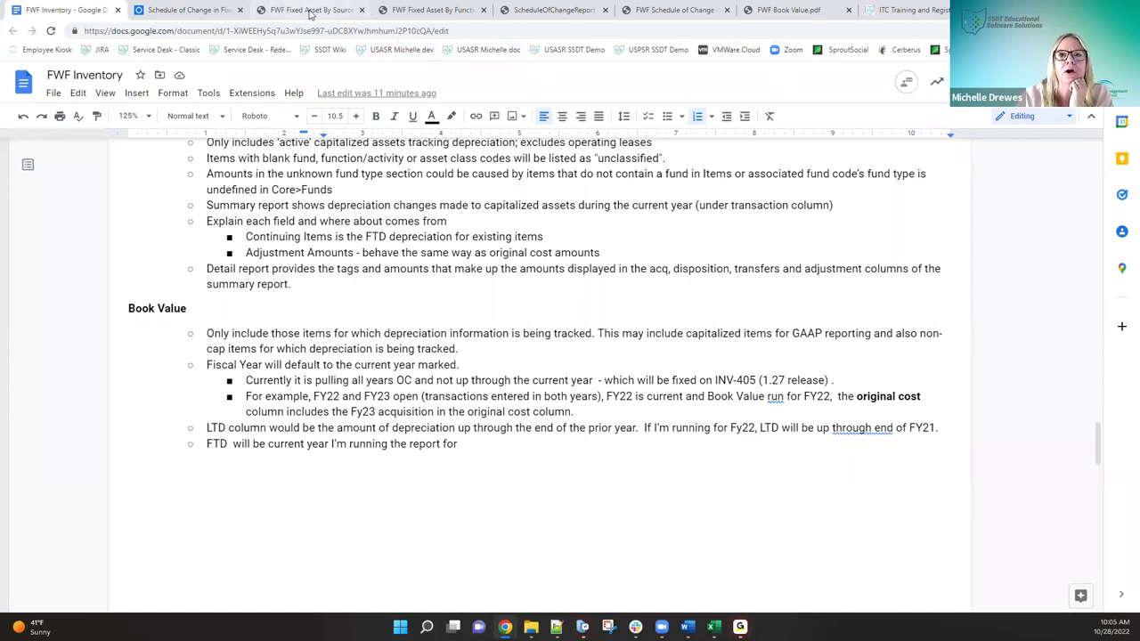
mouse_move(310, 12)
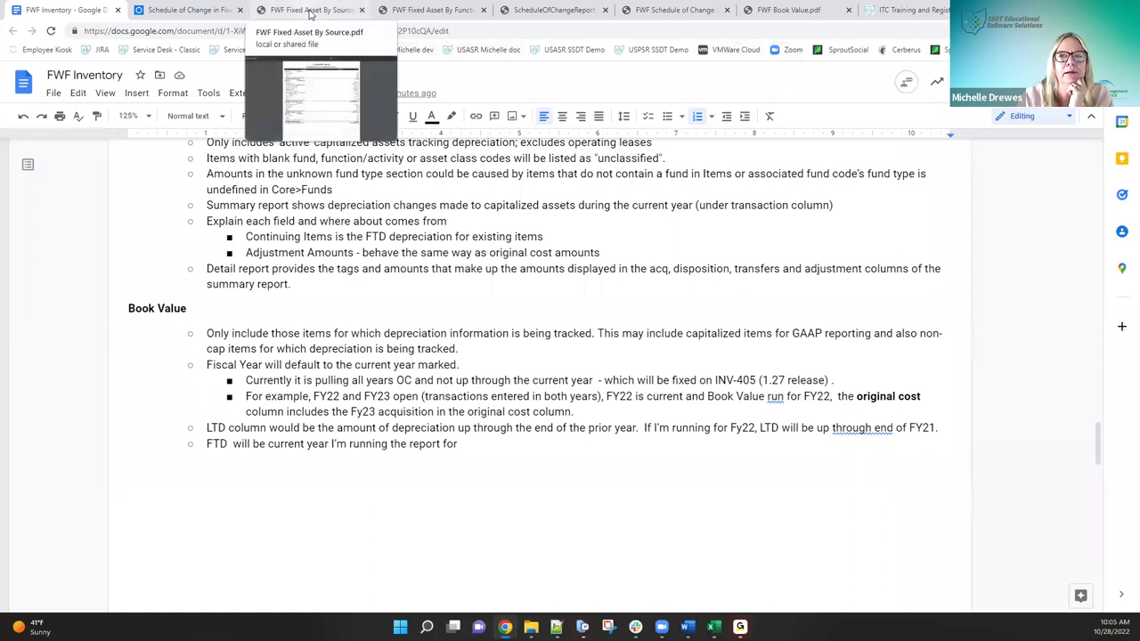
mouse_move(659, 13)
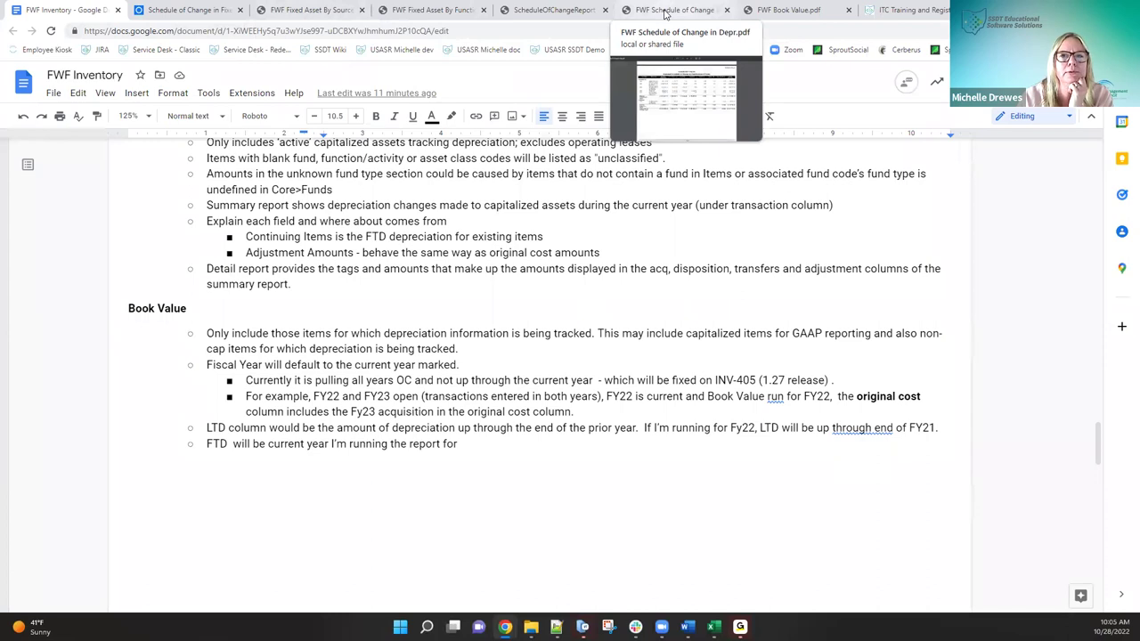
left_click(663, 12)
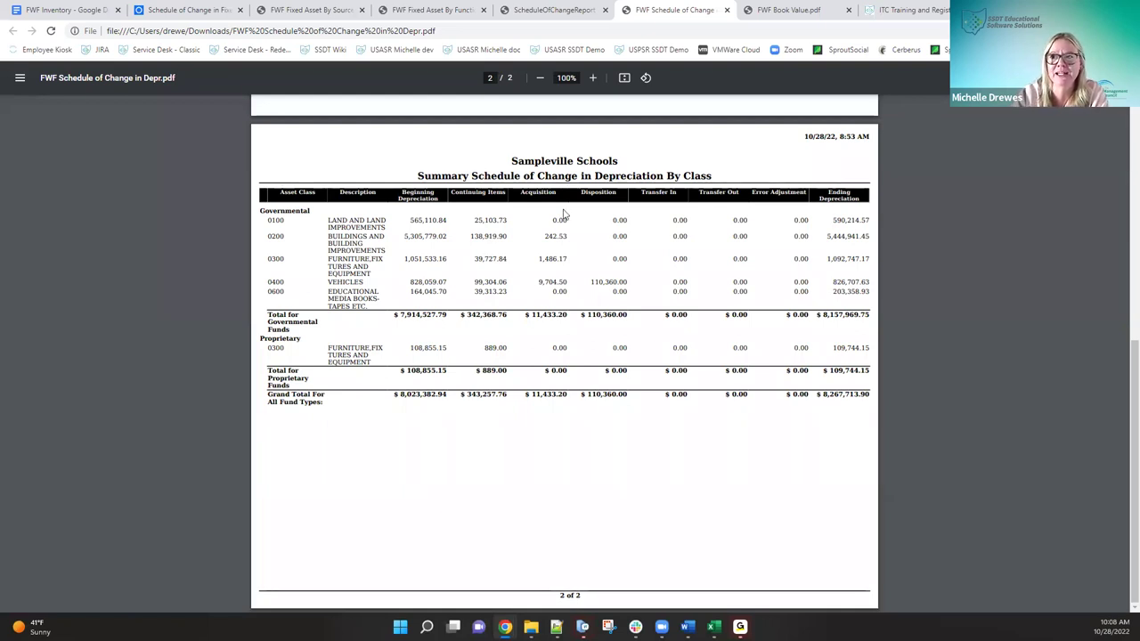
- In a new browser tab, open the SSDT Wiki's Inventory Documentation and go to the Depreciation page in the Inventory User Manual's Appendix
key("ctrl+t")
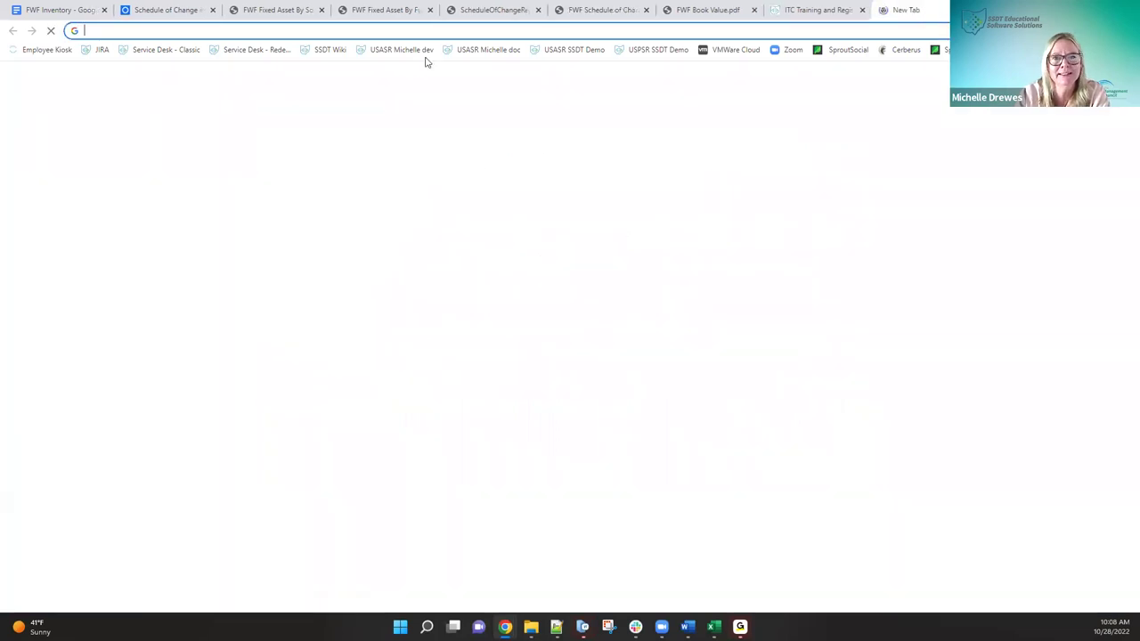
left_click(331, 49)
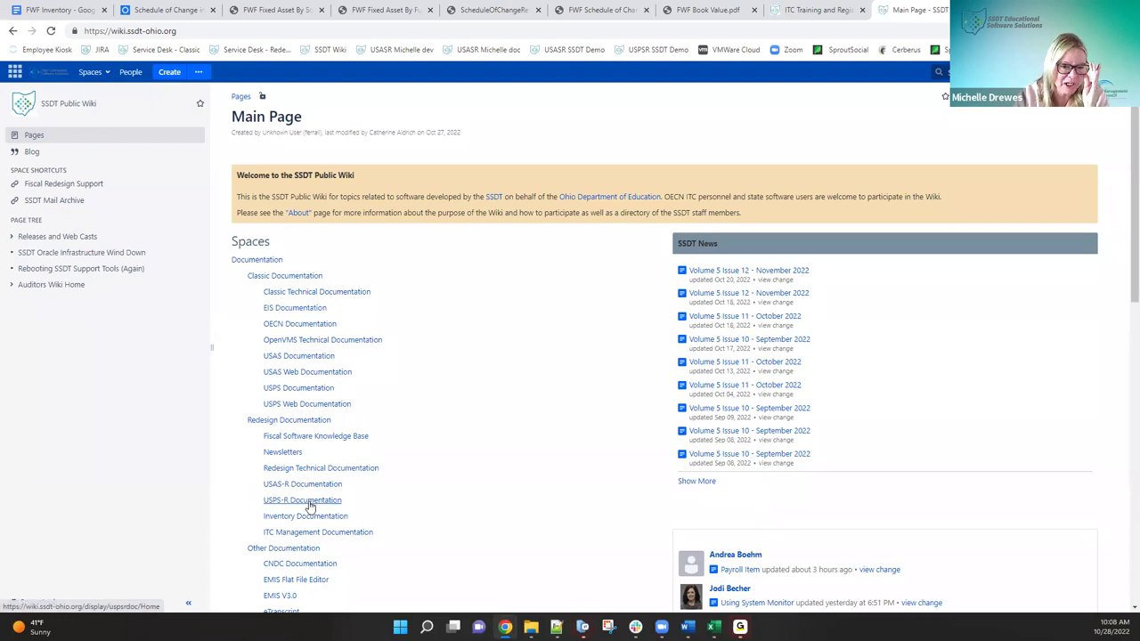
left_click(305, 520)
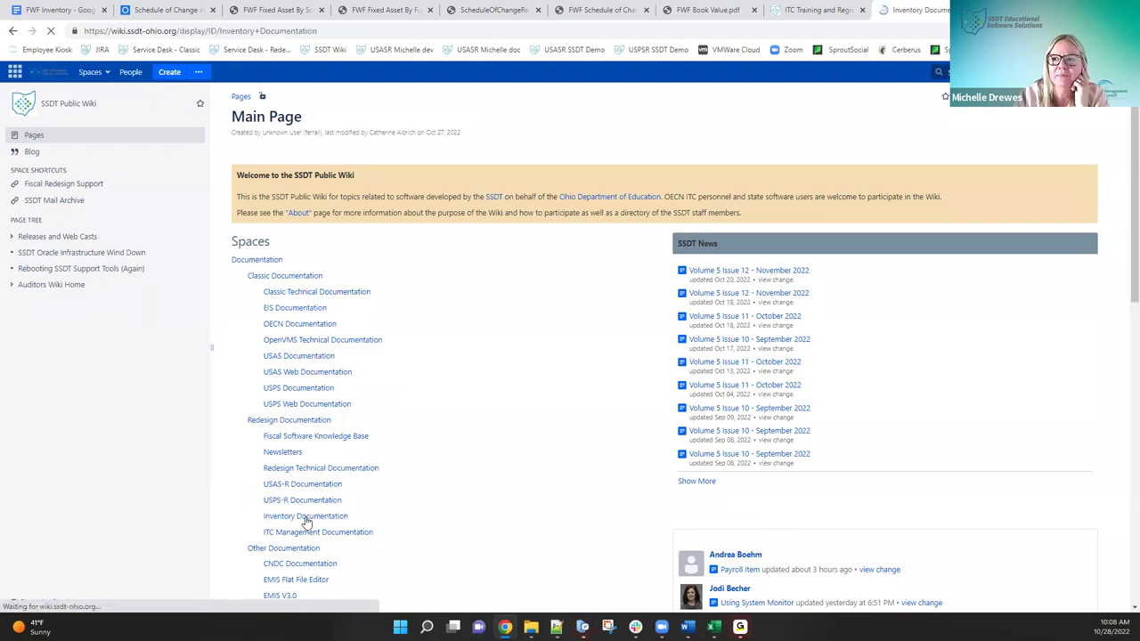
left_click(44, 153)
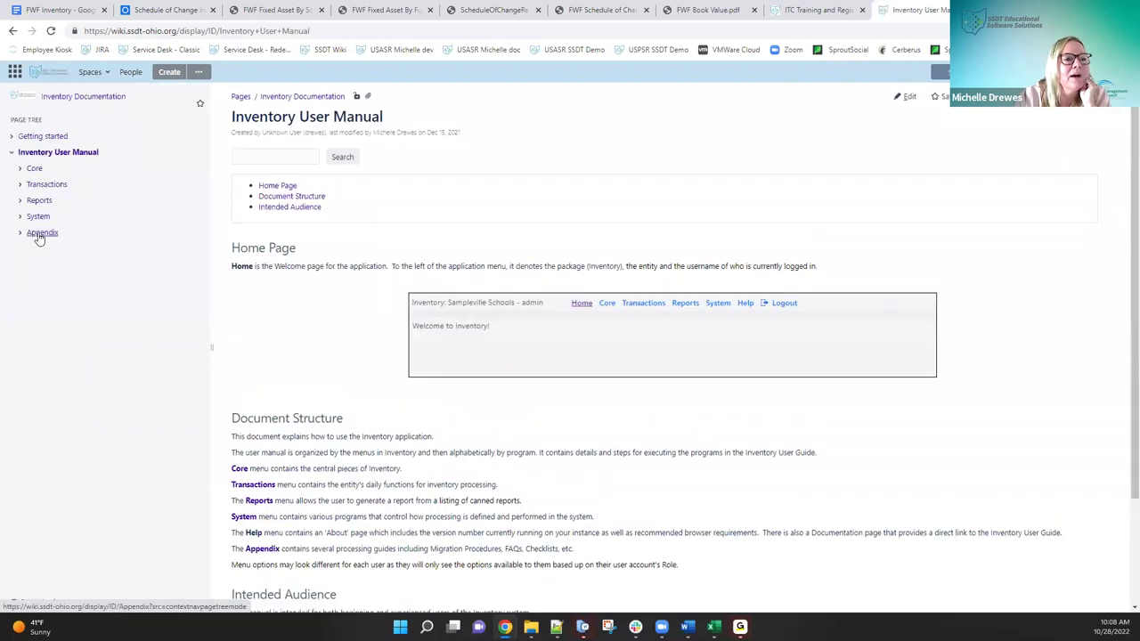
left_click(41, 234)
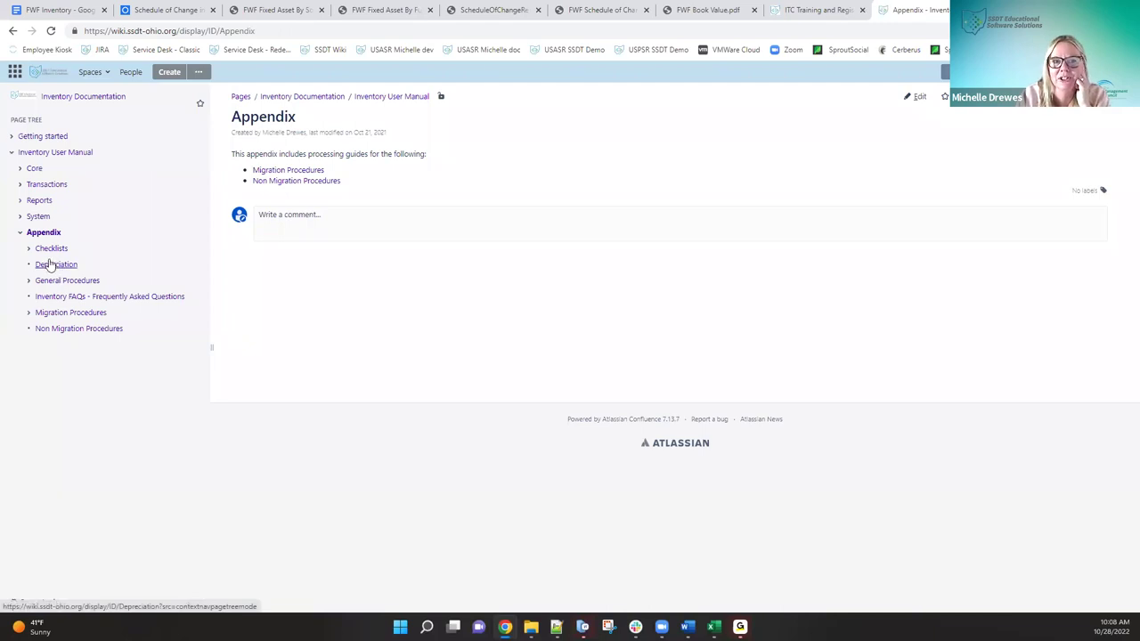
left_click(50, 266)
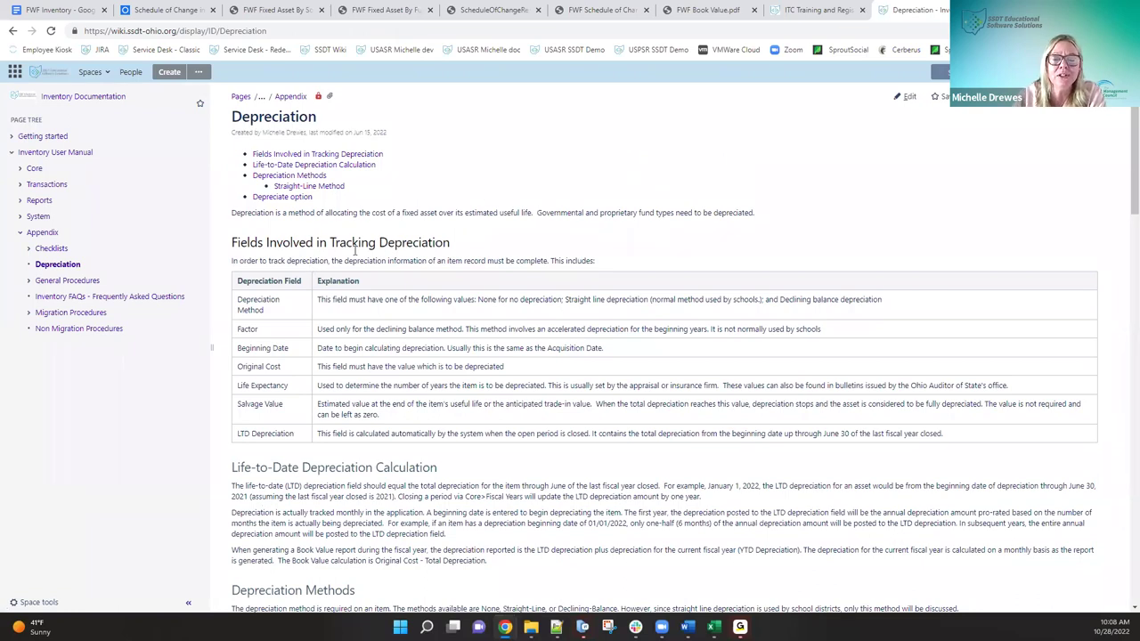
- Examine the life-to-date depreciation explanation, the straight-line formula and the Tag #1 calculation example on the Depreciation page
scroll(357, 250, "down", 2)
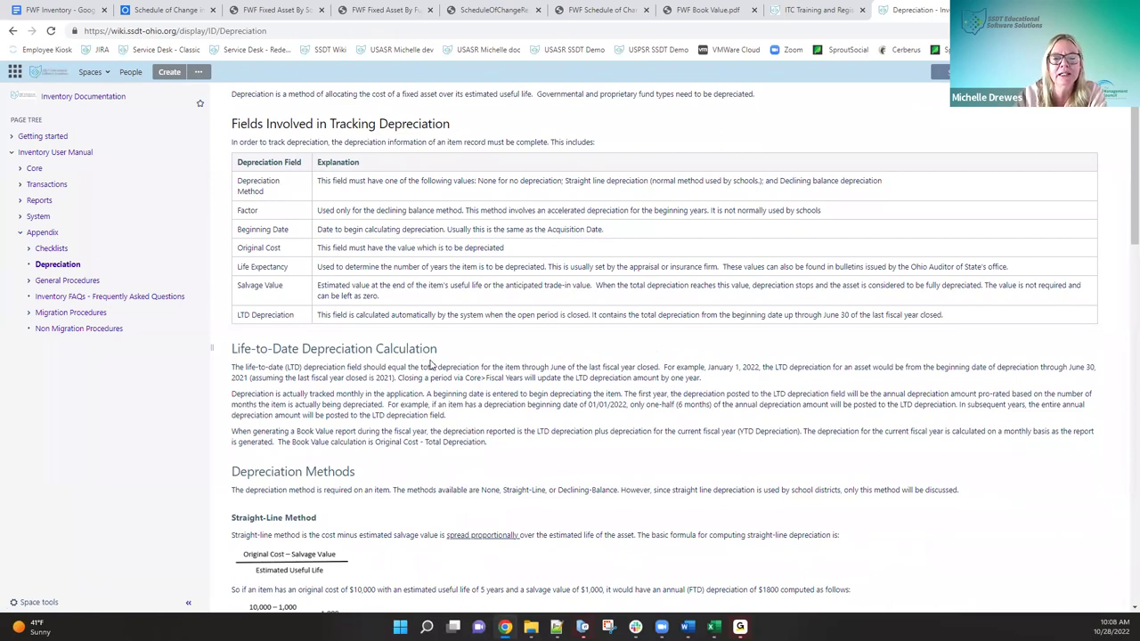
scroll(425, 358, "down", 3)
scroll(431, 359, "down", 4)
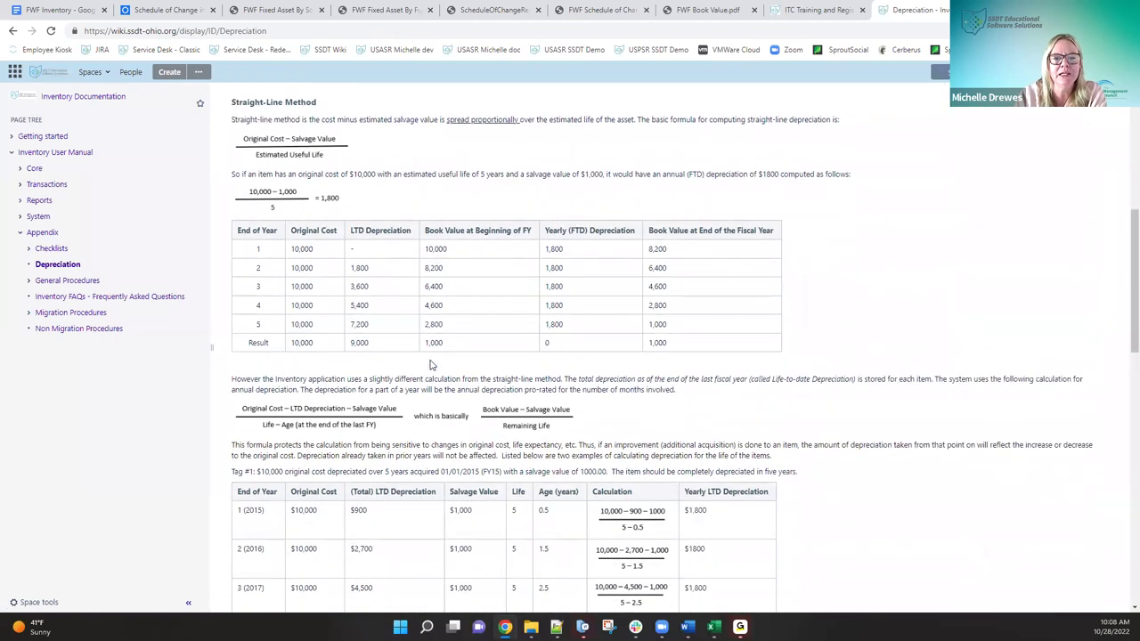
scroll(431, 364, "down", 1)
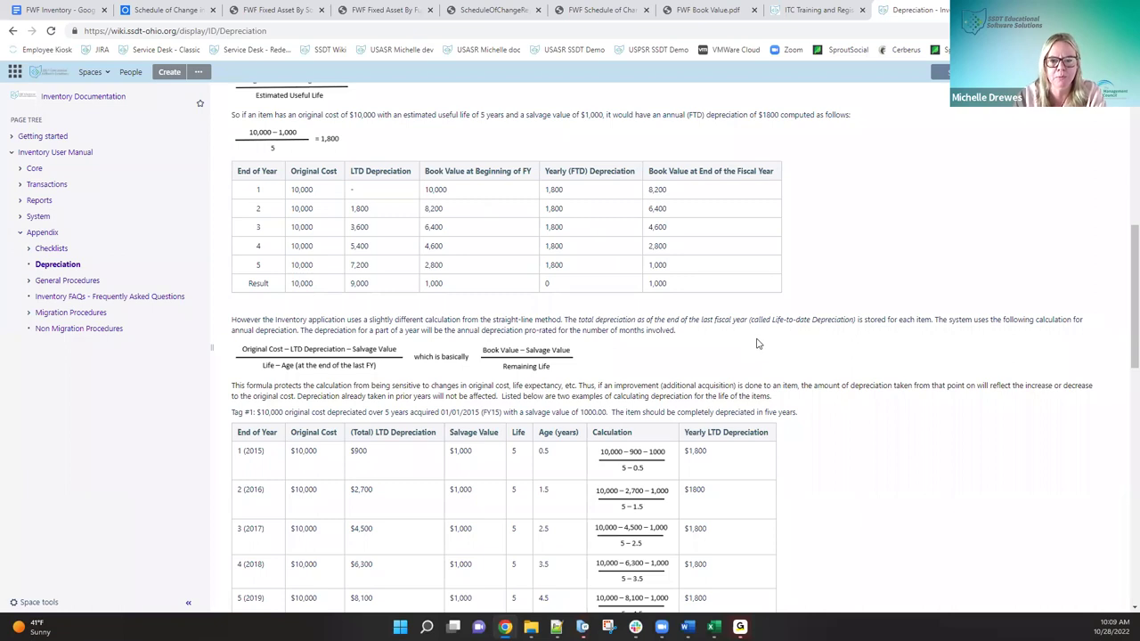
scroll(758, 347, "down", 3)
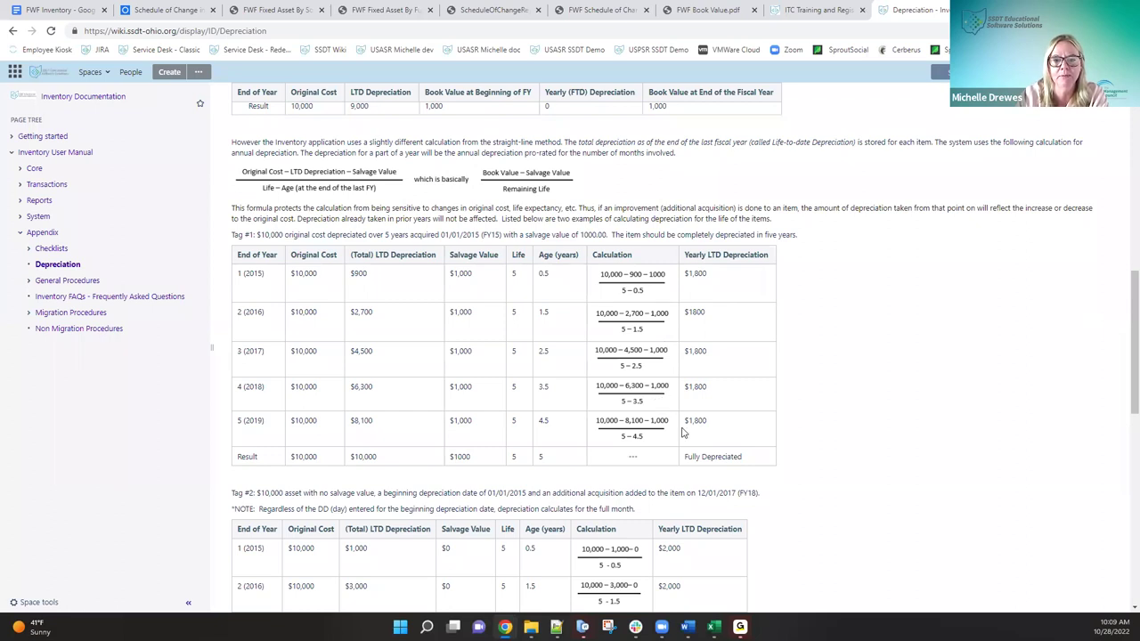
- Examine the Tag #2 calculation example with its additional acquisition, and return to the beginning of the Depreciation page
scroll(683, 432, "down", 1)
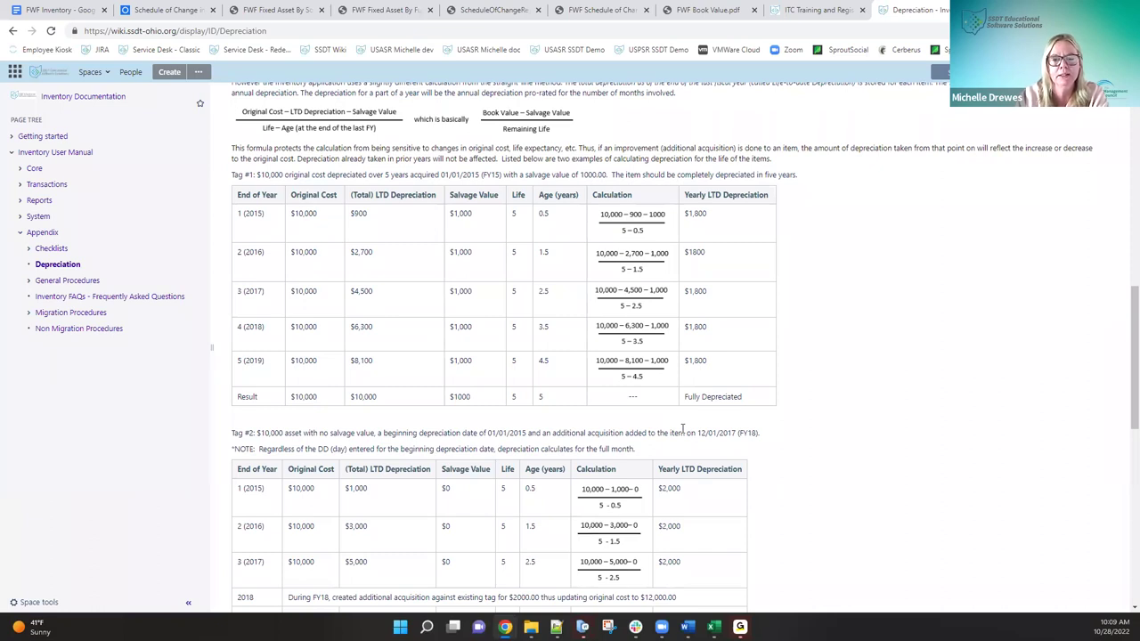
scroll(683, 433, "down", 2)
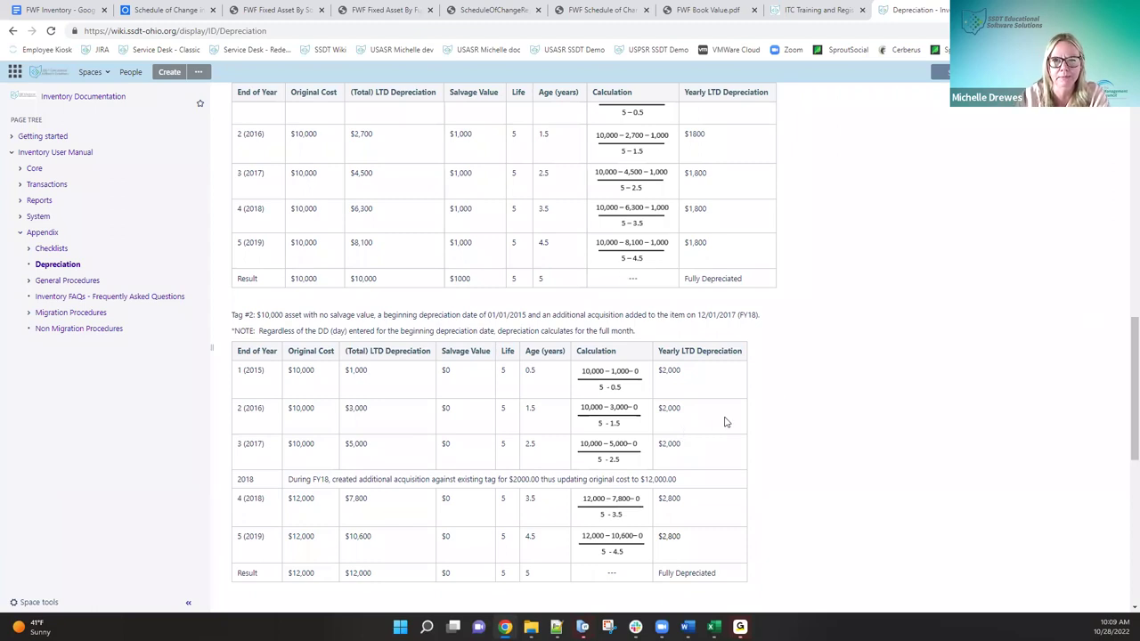
scroll(798, 411, "down", 2)
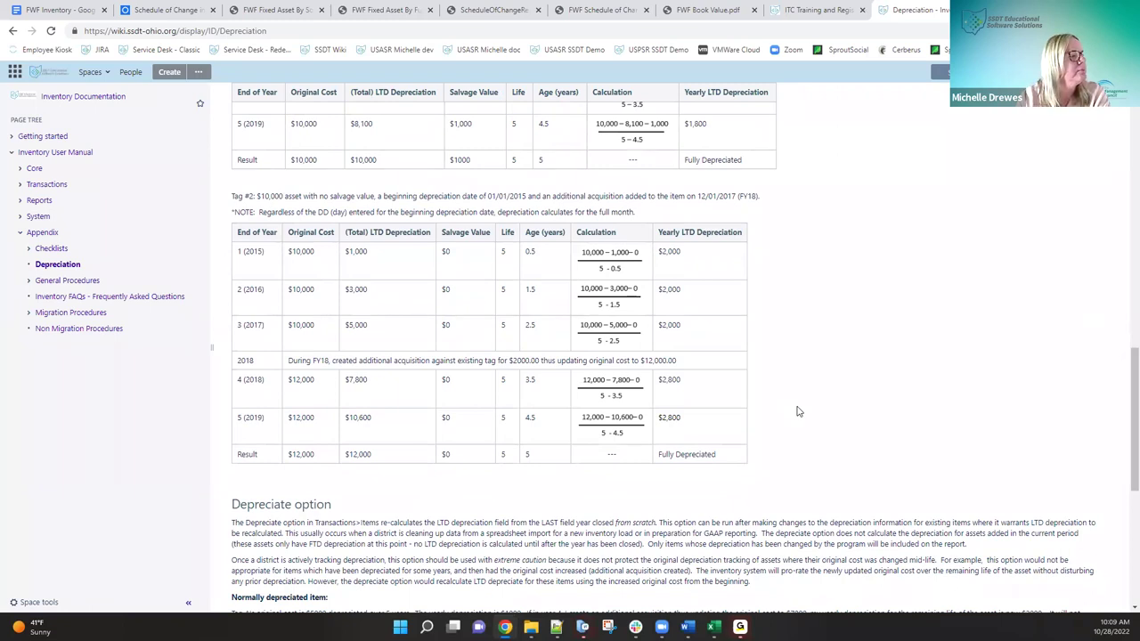
scroll(797, 412, "up", 15)
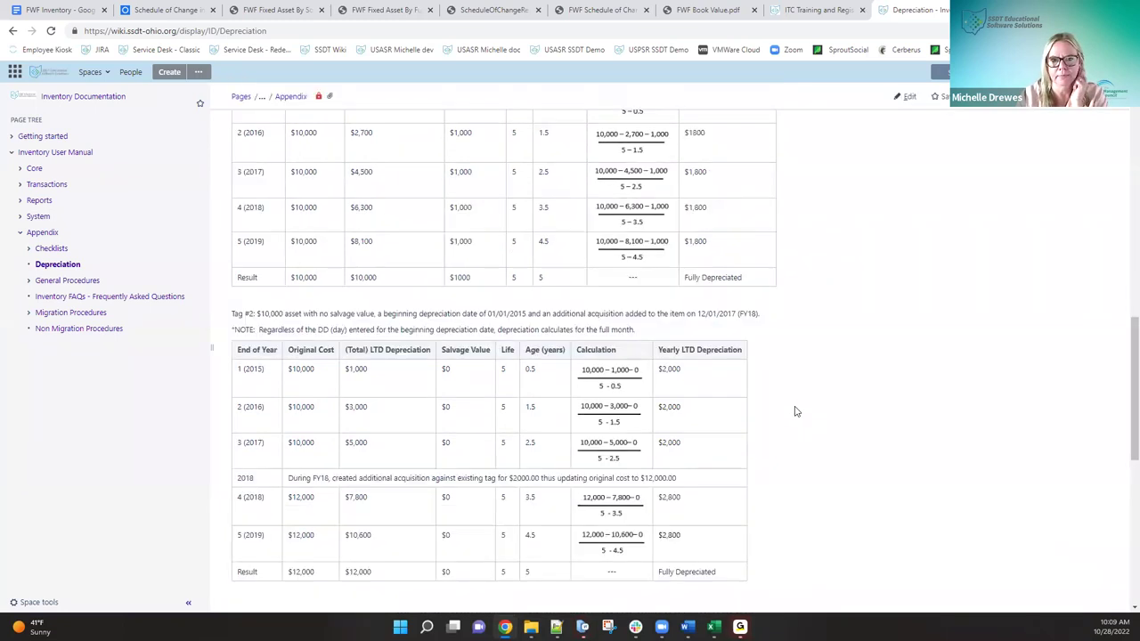
scroll(654, 292, "up", 2)
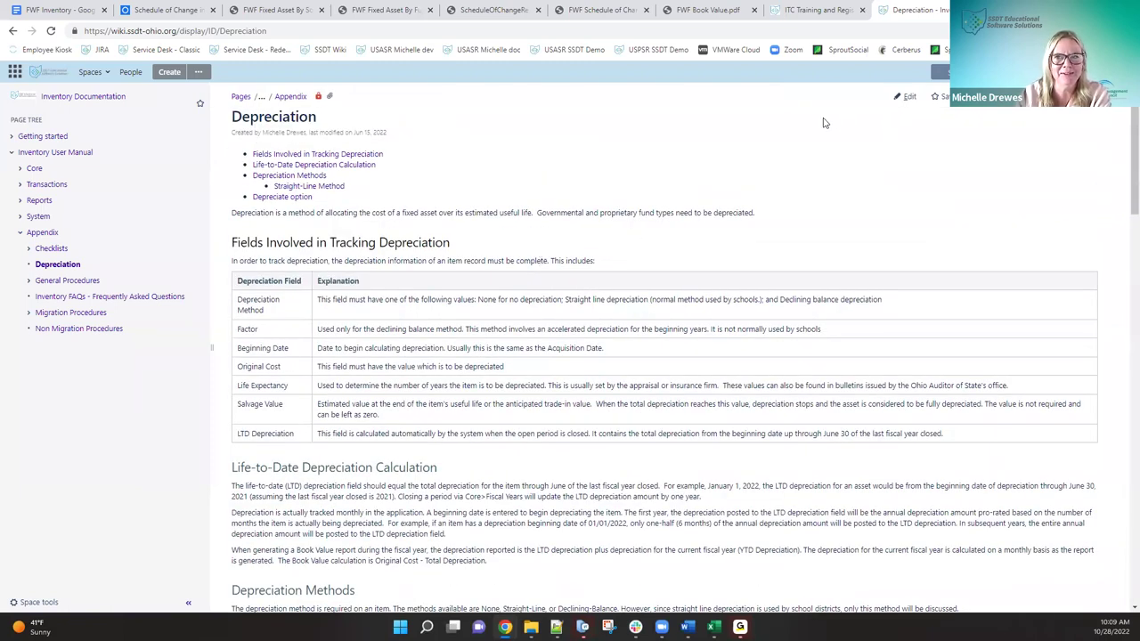
- Read the Book Value notes in the FWF Inventory document and review the first two pages of the FWF Book Value PDF
left_click(56, 11)
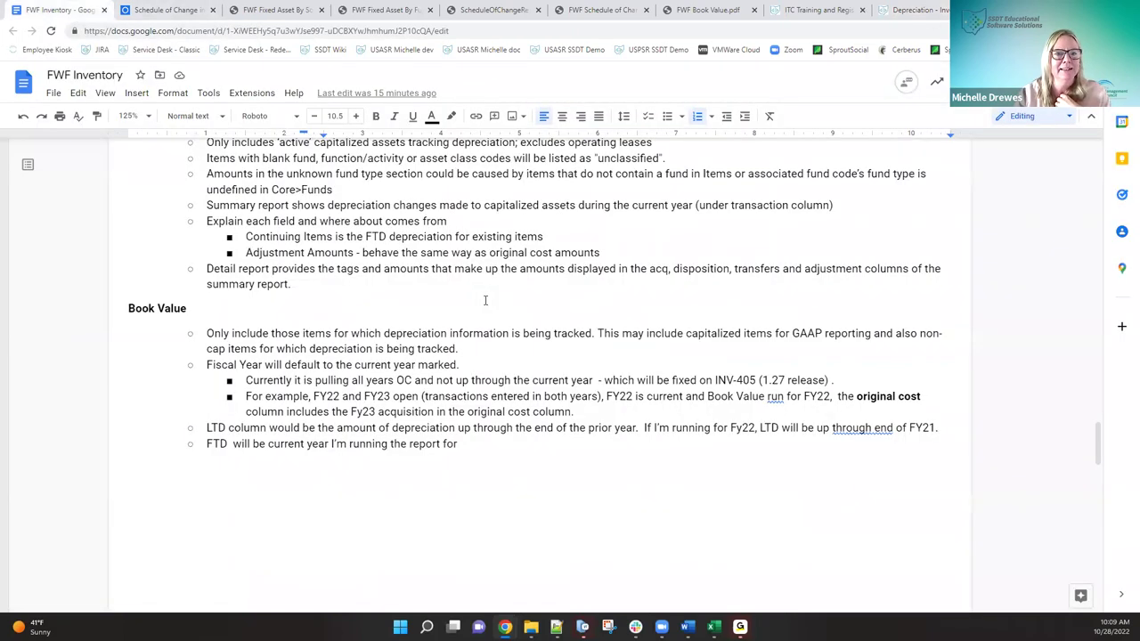
scroll(486, 300, "down", 3)
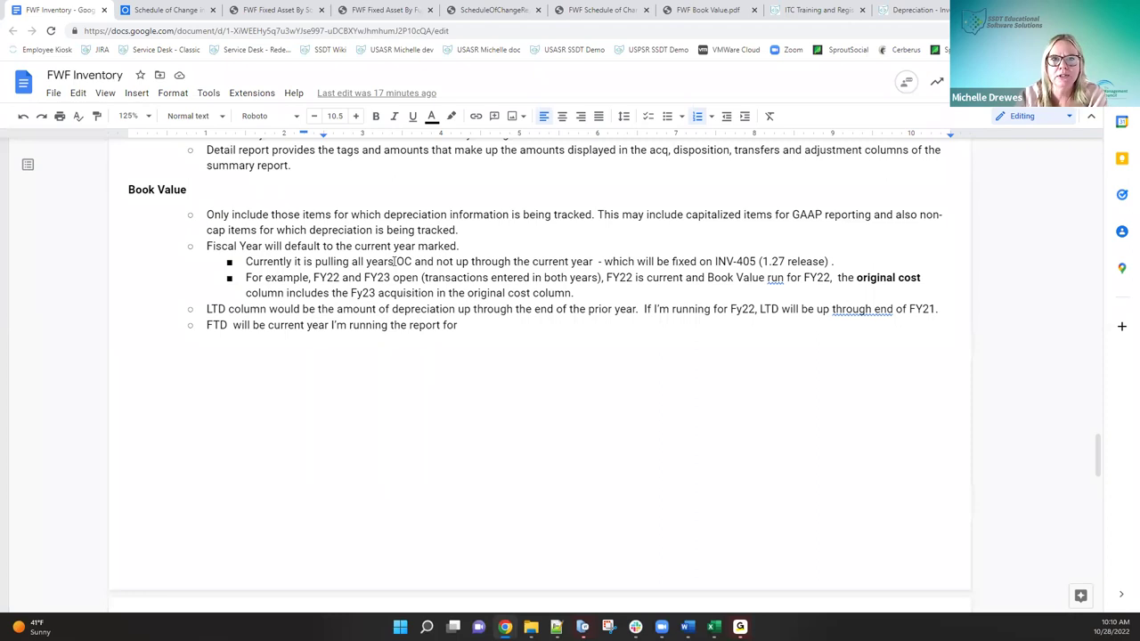
left_click(694, 11)
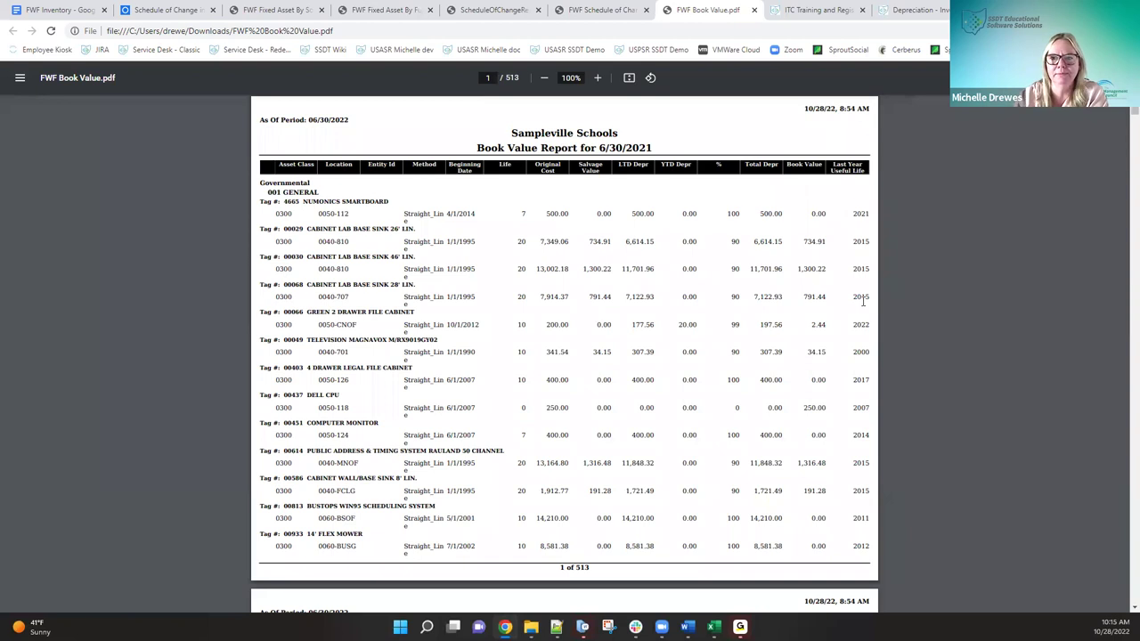
scroll(857, 307, "down", 3)
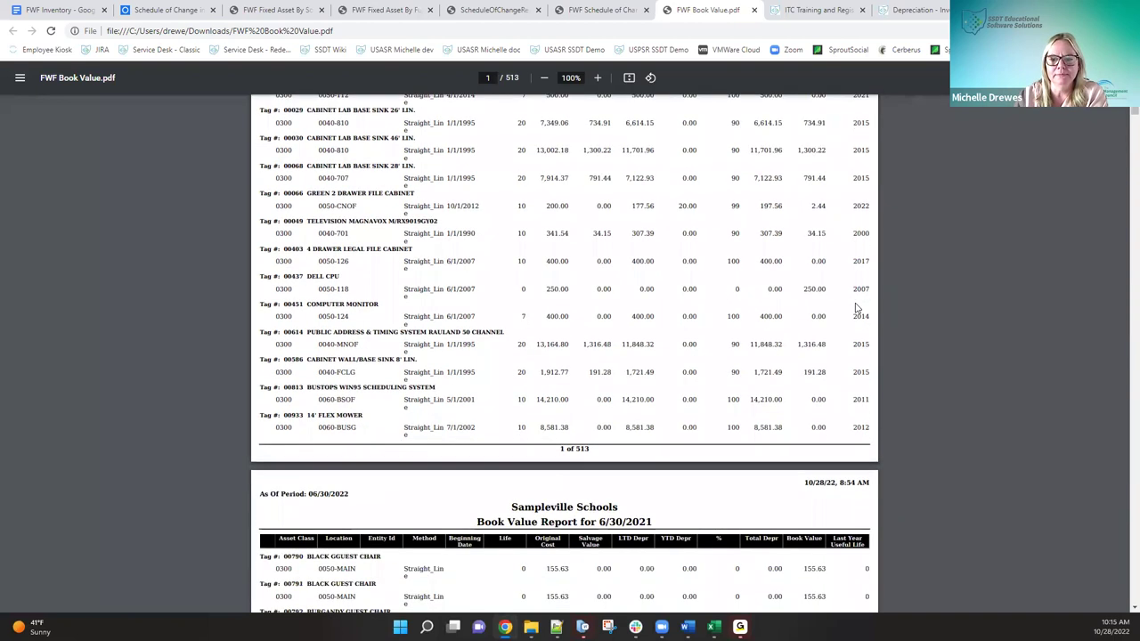
scroll(857, 307, "down", 5)
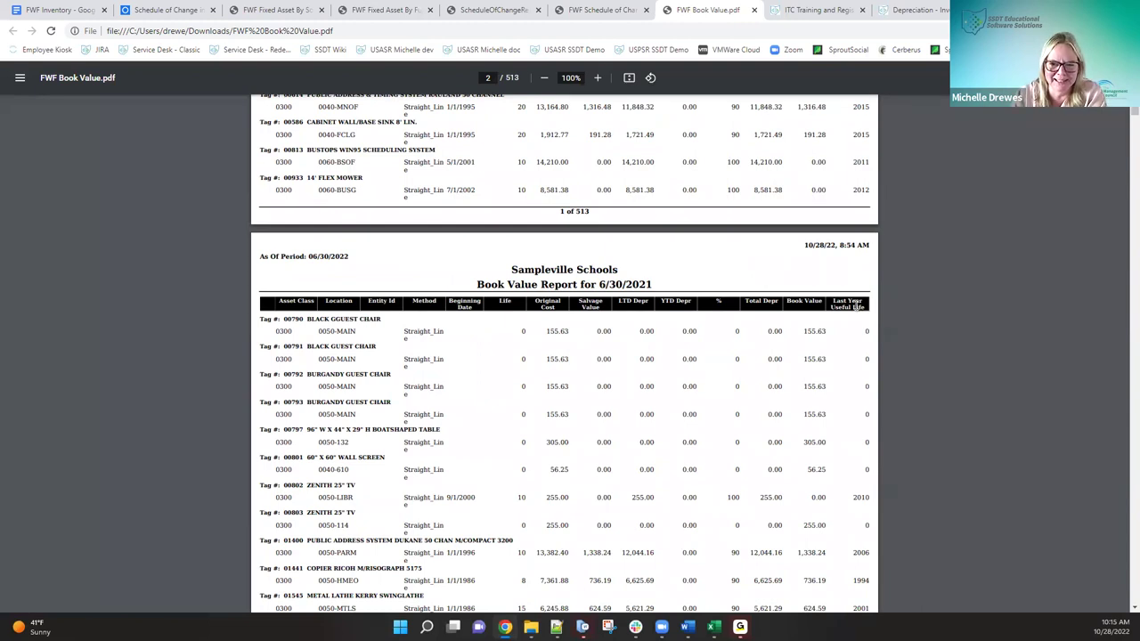
scroll(856, 307, "up", 8)
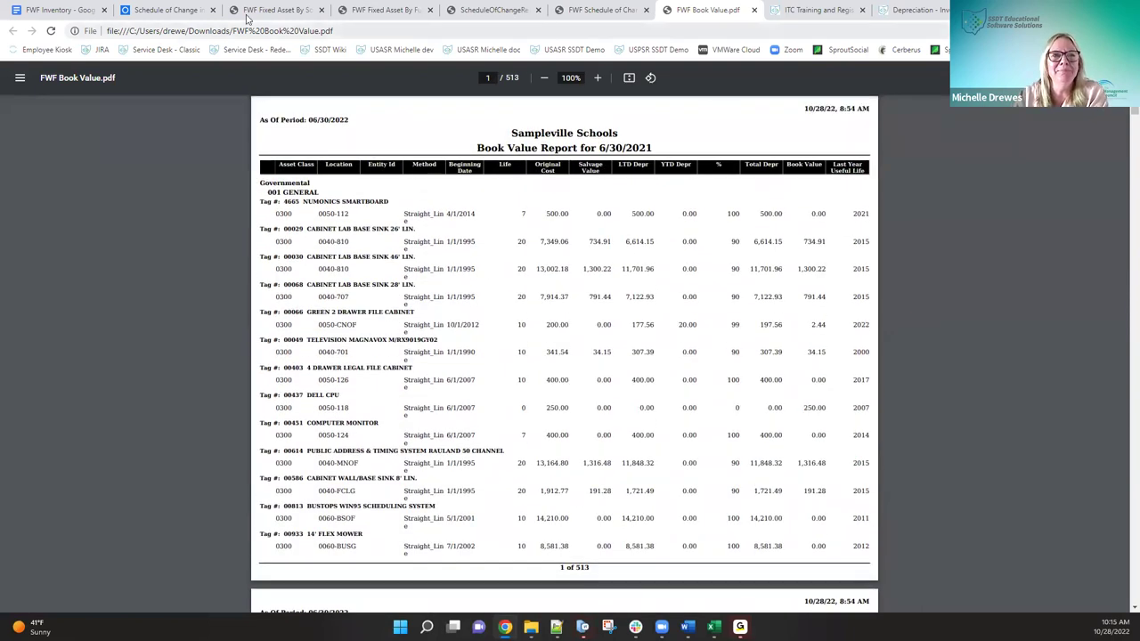
- Add a period to the end of the FTD bullet under Book Value in the FWF Inventory document
left_click(69, 12)
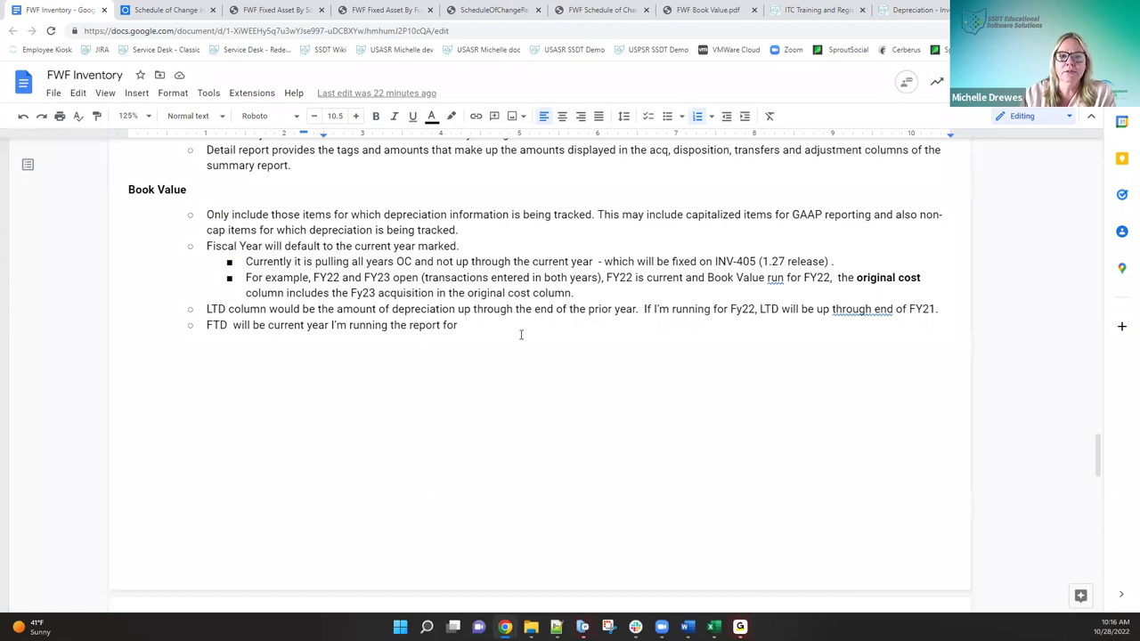
left_click(251, 325)
left_click(461, 325)
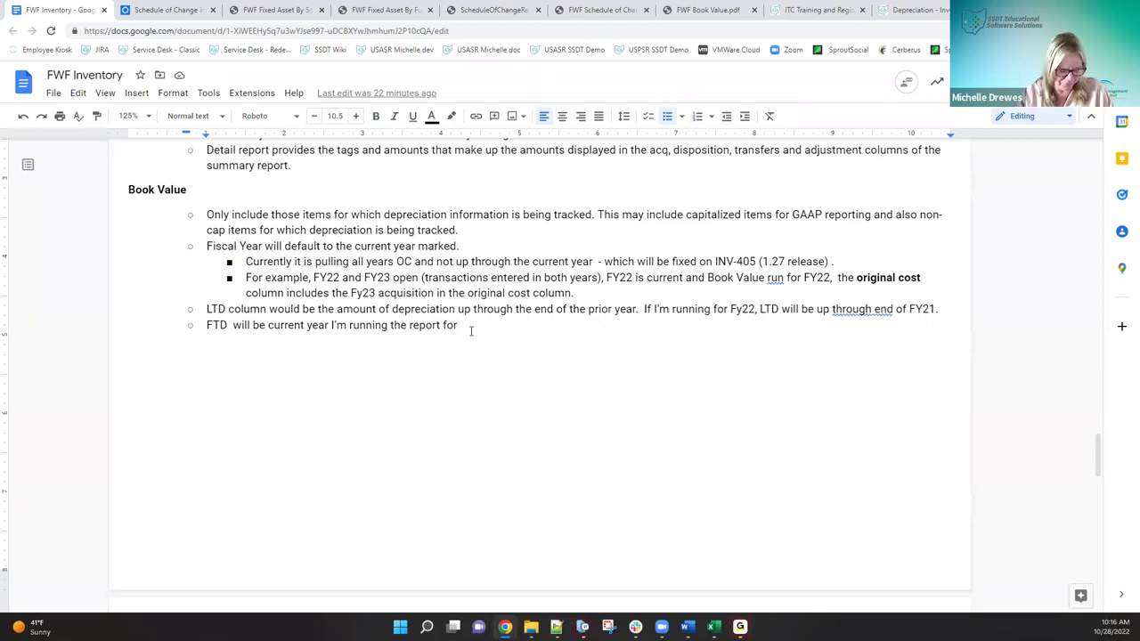
type(".")
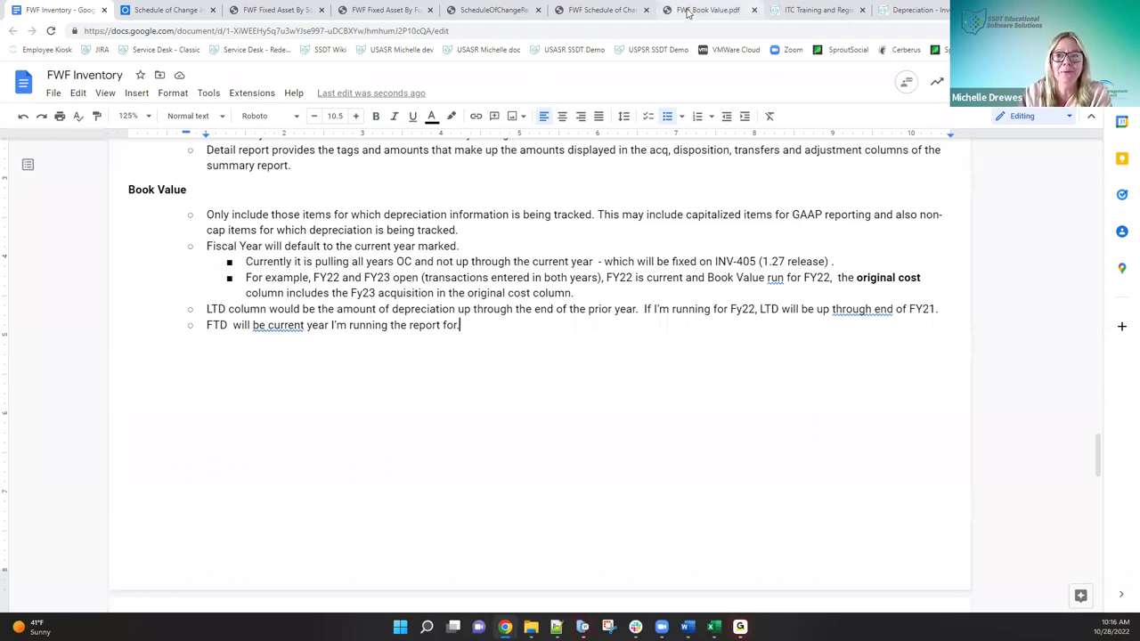
- Look at the FWF Book Value PDF once more, and go to the FAQs section of the FWF Inventory document
left_click(687, 10)
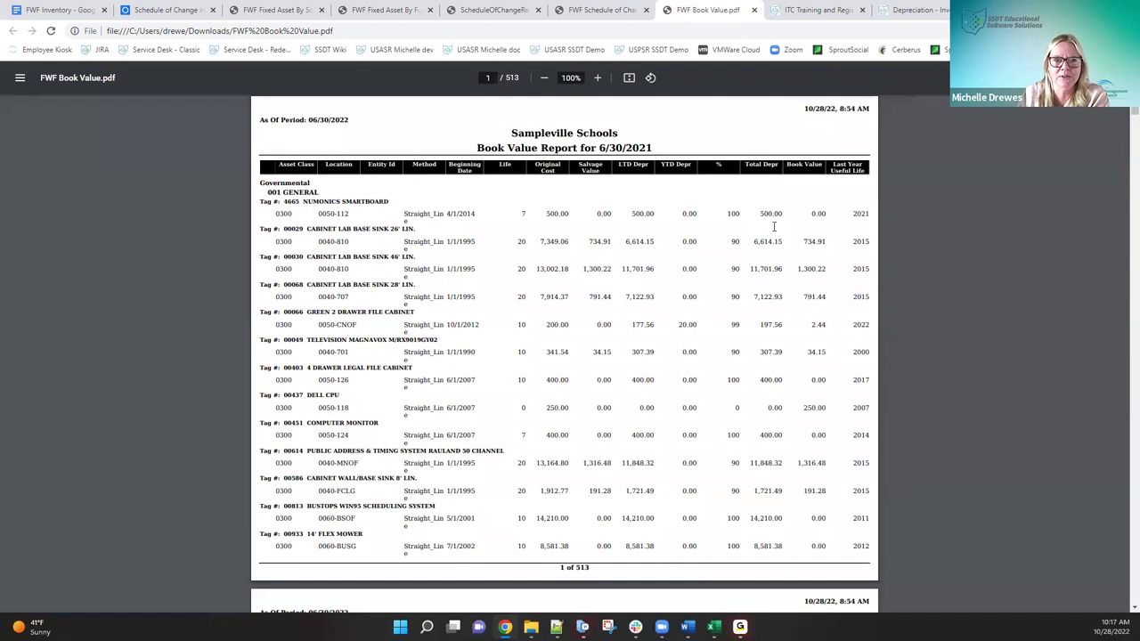
left_click(160, 10)
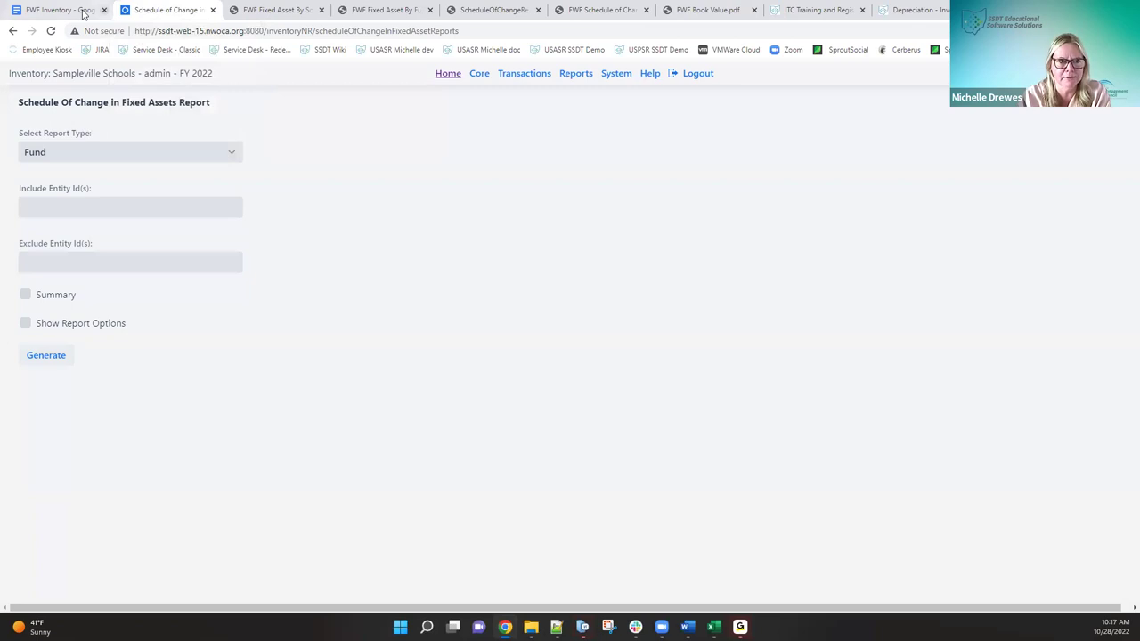
left_click(53, 10)
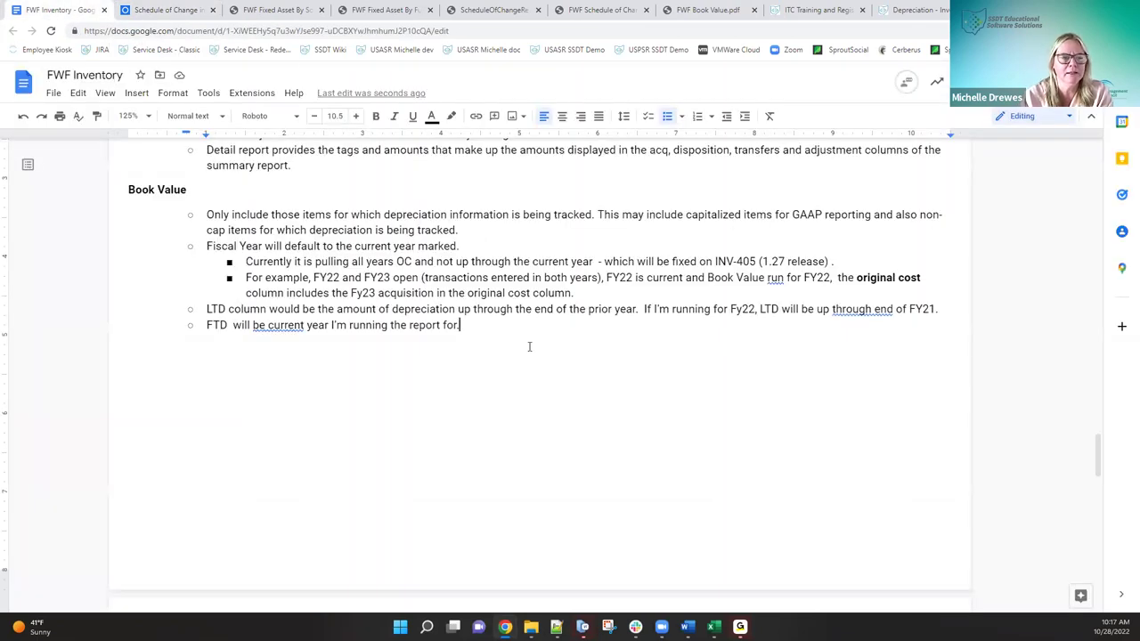
scroll(530, 349, "down", 2)
scroll(529, 349, "down", 2)
scroll(530, 349, "up", 2)
scroll(530, 349, "up", 2)
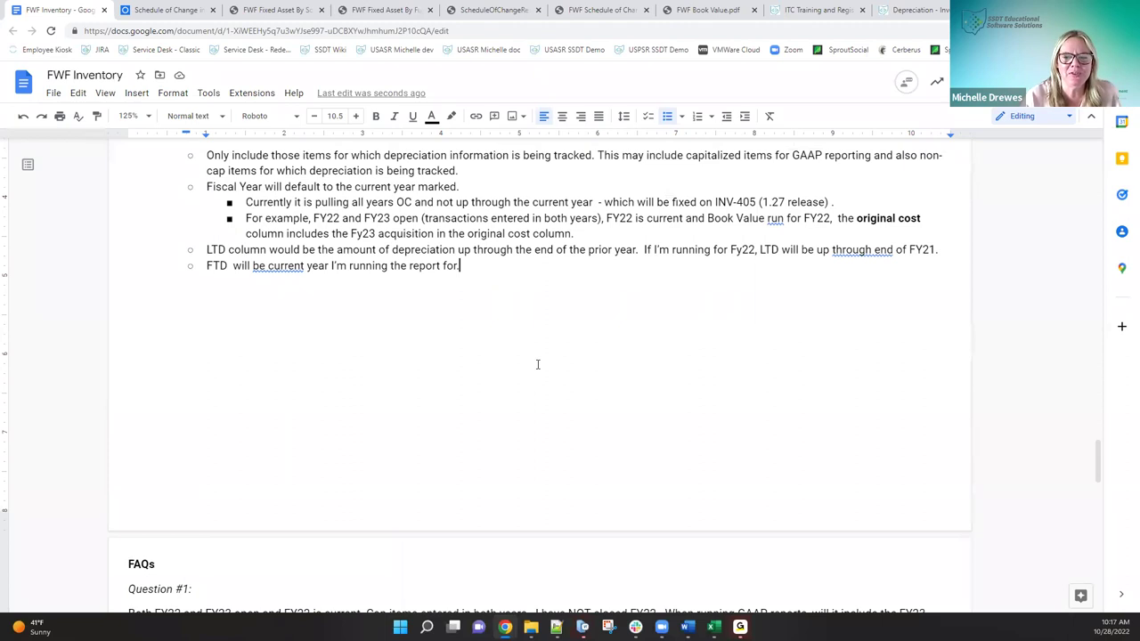
scroll(536, 363, "down", 1)
scroll(536, 364, "down", 1)
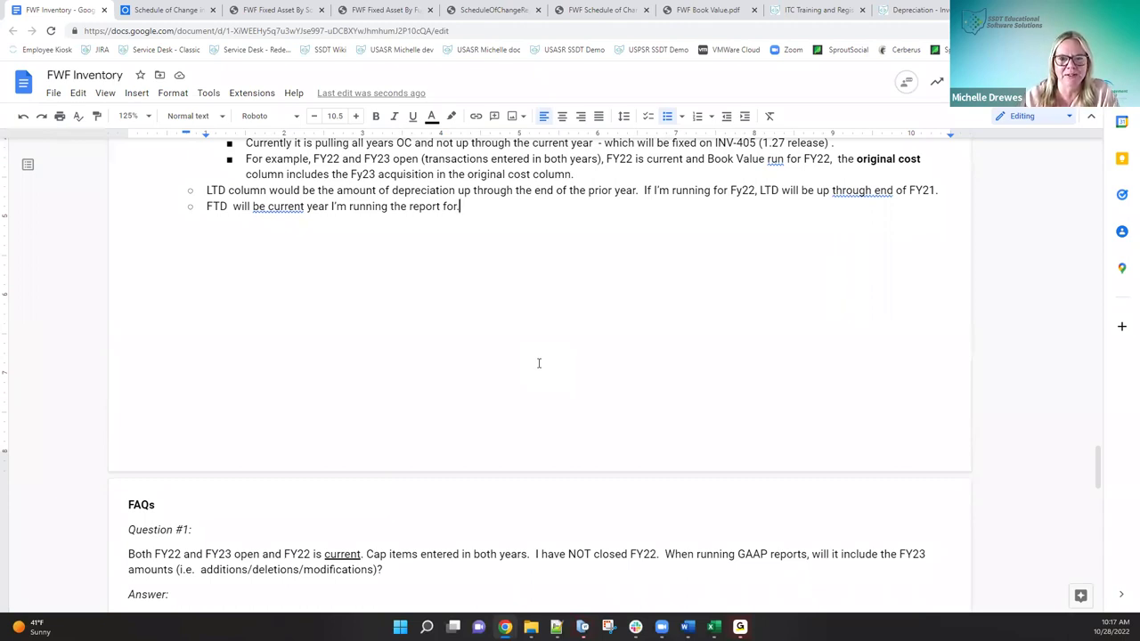
- Read FAQ Question #1 and its answer, highlighting "FY22 is current" in the question
scroll(537, 364, "down", 3)
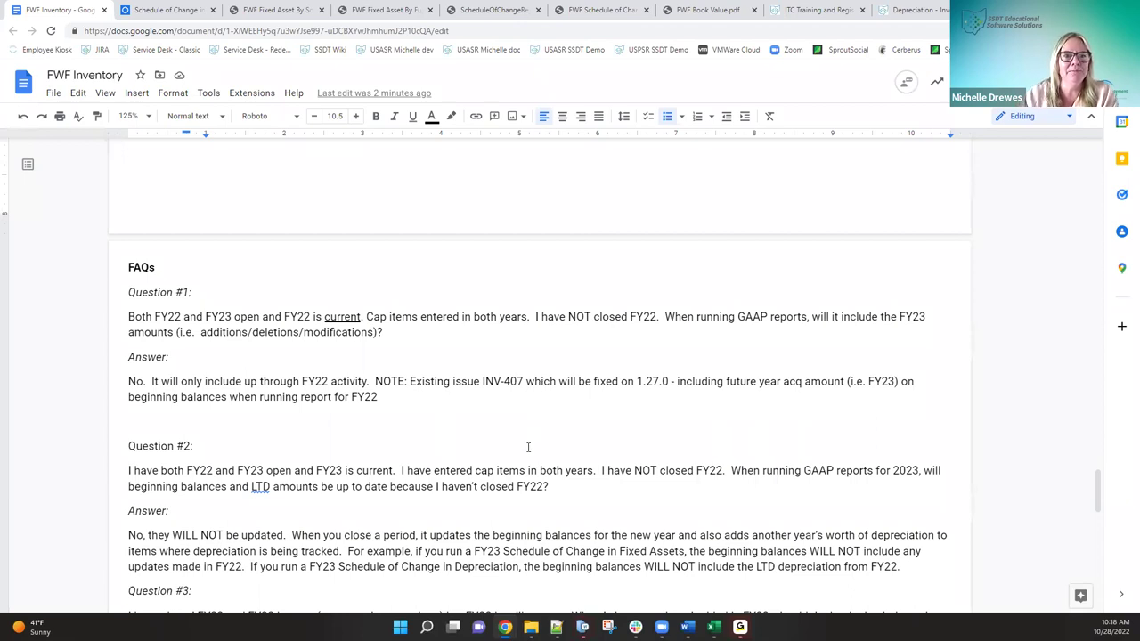
scroll(528, 448, "down", 1)
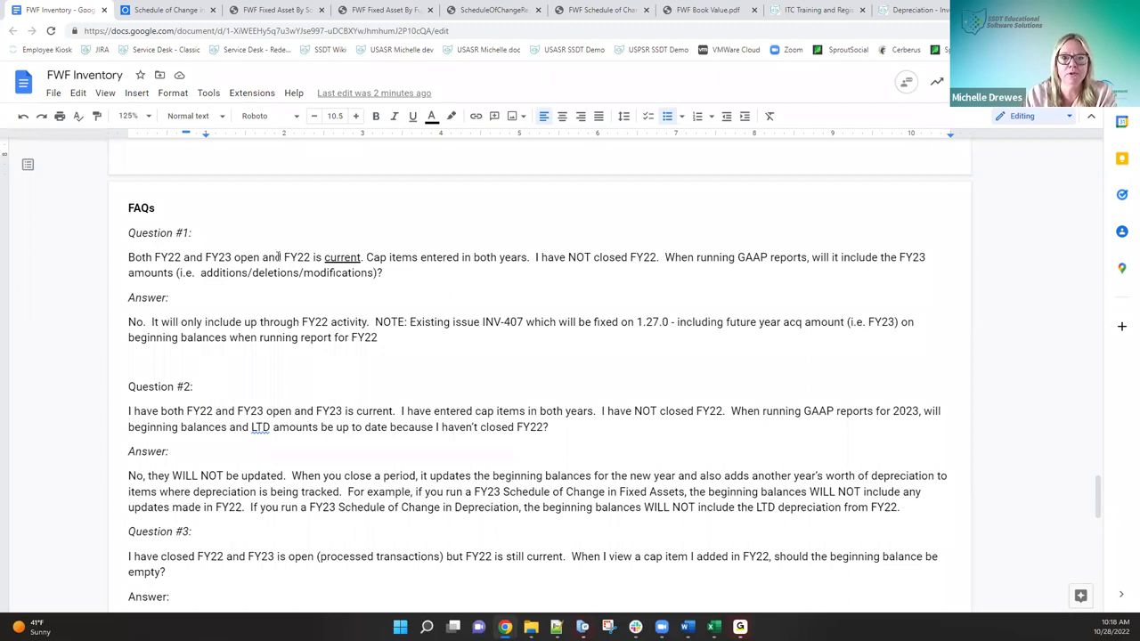
left_click_drag(283, 257, 359, 253)
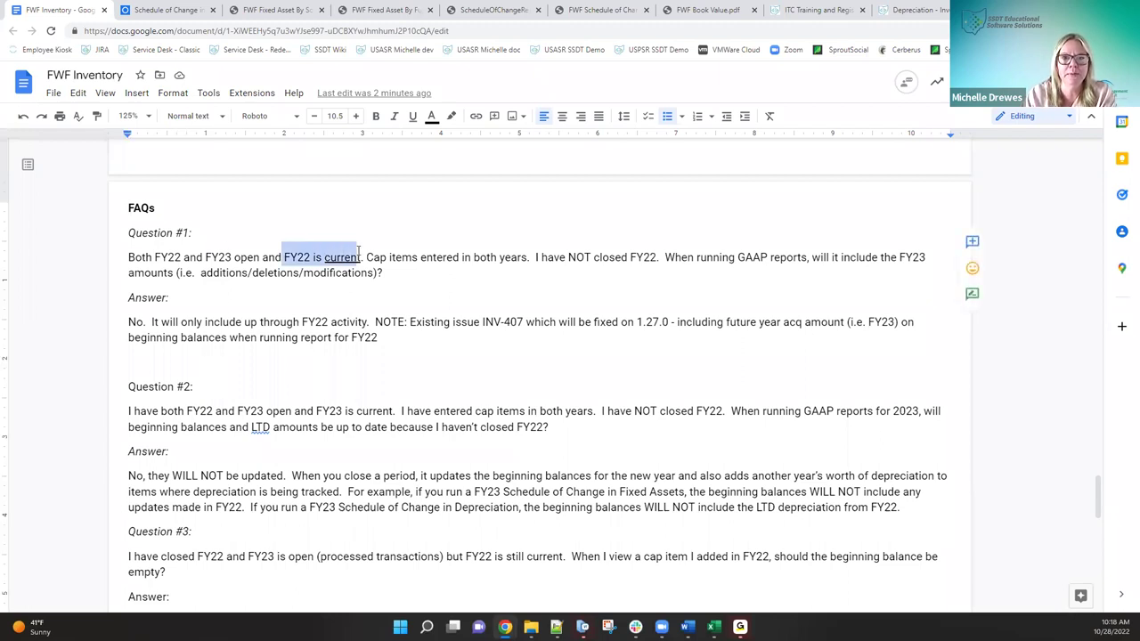
left_click(701, 257)
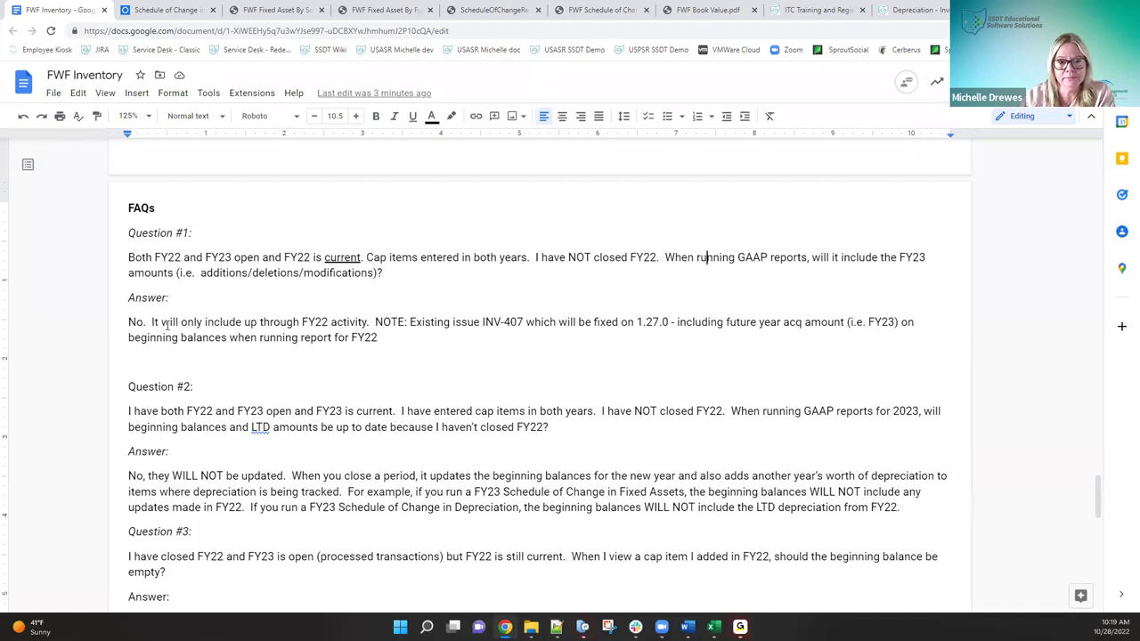
- Review FAQ Questions #2 to #5 on beginning balances, posting transactions and Book Value with both fiscal years open
scroll(130, 349, "down", 1)
scroll(130, 349, "down", 1)
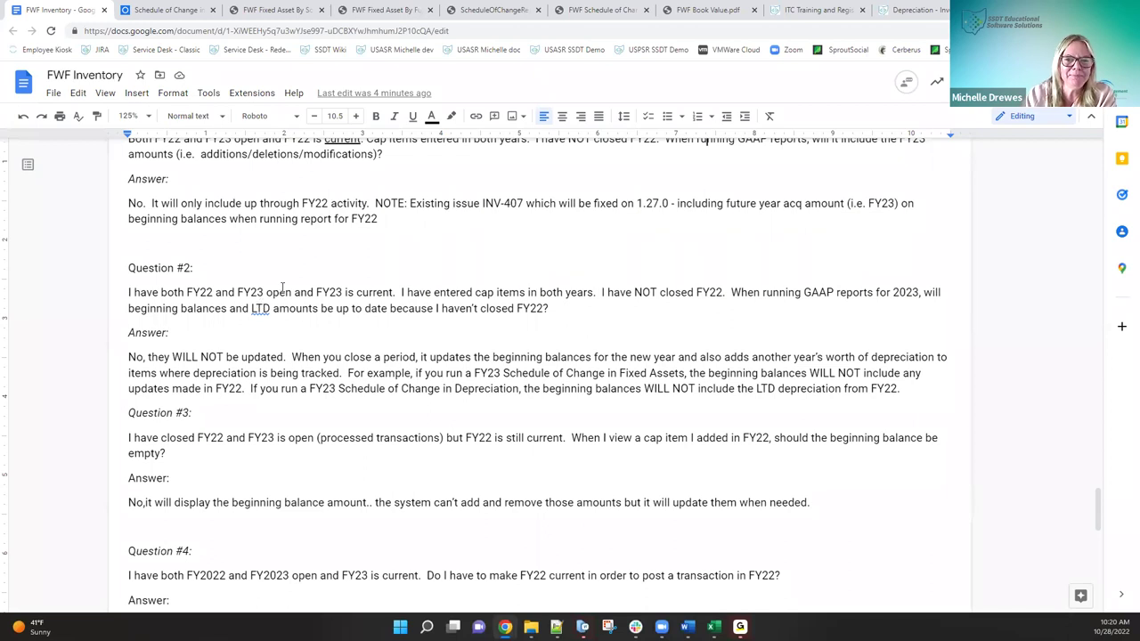
scroll(321, 332, "down", 1)
scroll(323, 333, "down", 1)
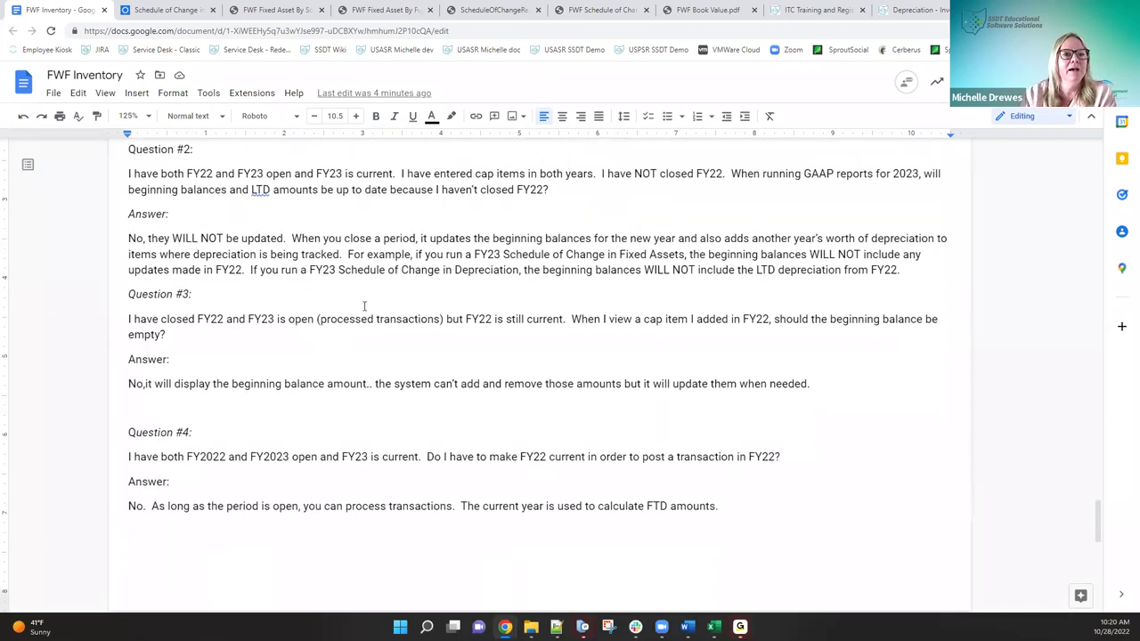
scroll(222, 341, "down", 2)
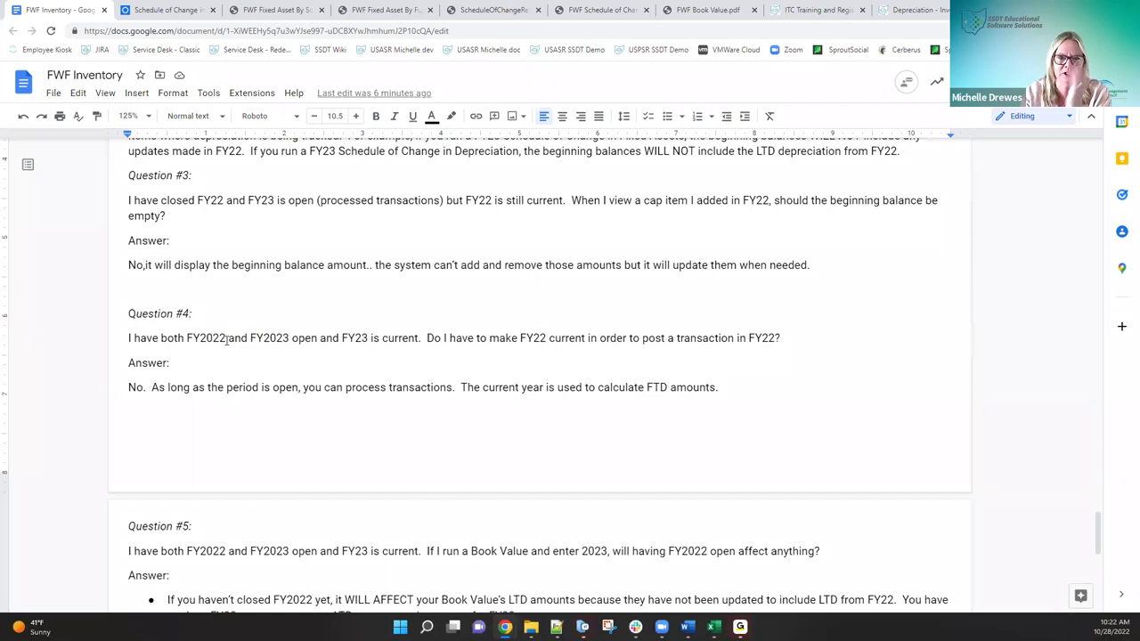
scroll(389, 351, "down", 3)
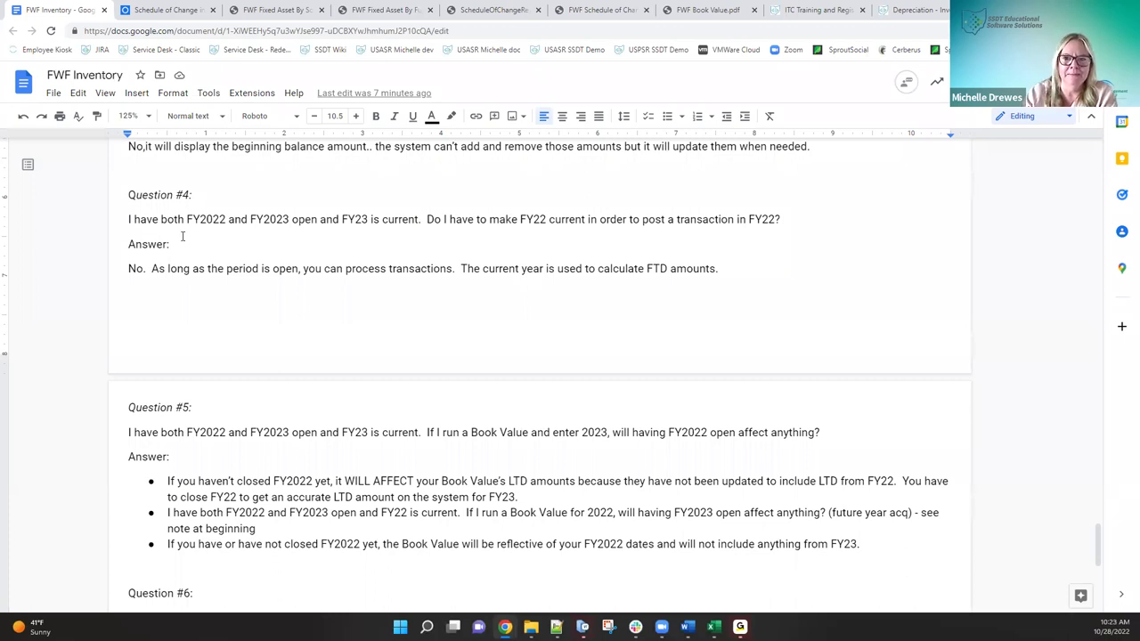
scroll(465, 276, "down", 3)
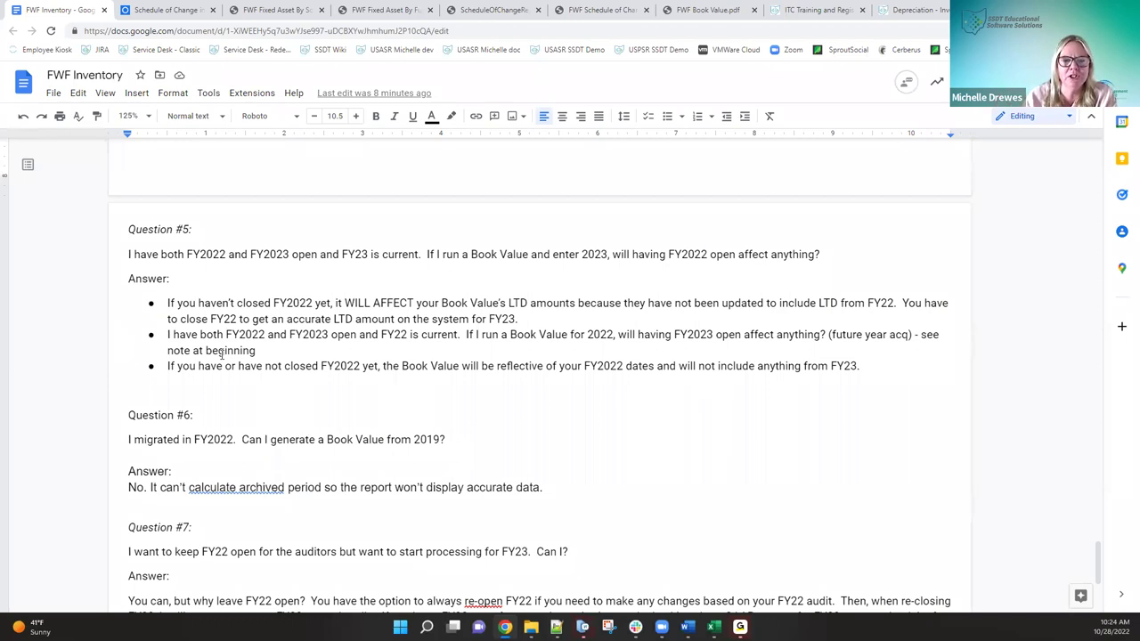
- Turn the second bullet under Question #5, about running a Book Value for 2022, into an unindented plain paragraph
left_click(166, 335)
key("BackSpace")
key("BackSpace")
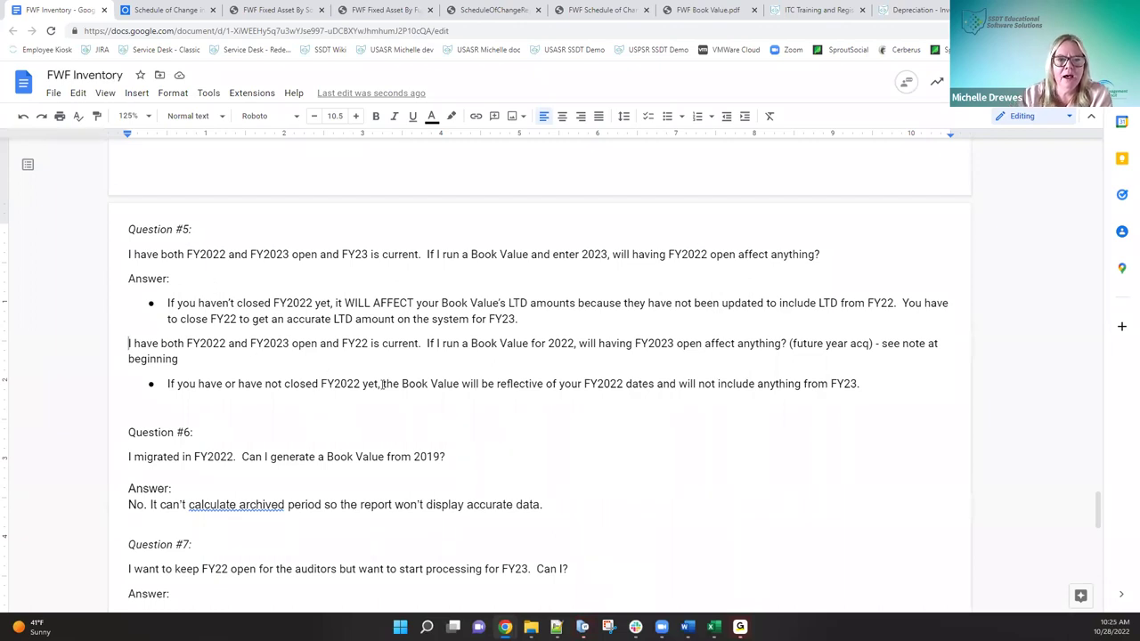
- Review FAQ Questions #6 to #8 on archived Book Values, keeping FY22 open, and re-opening and re-closing FY22
scroll(383, 384, "down", 2)
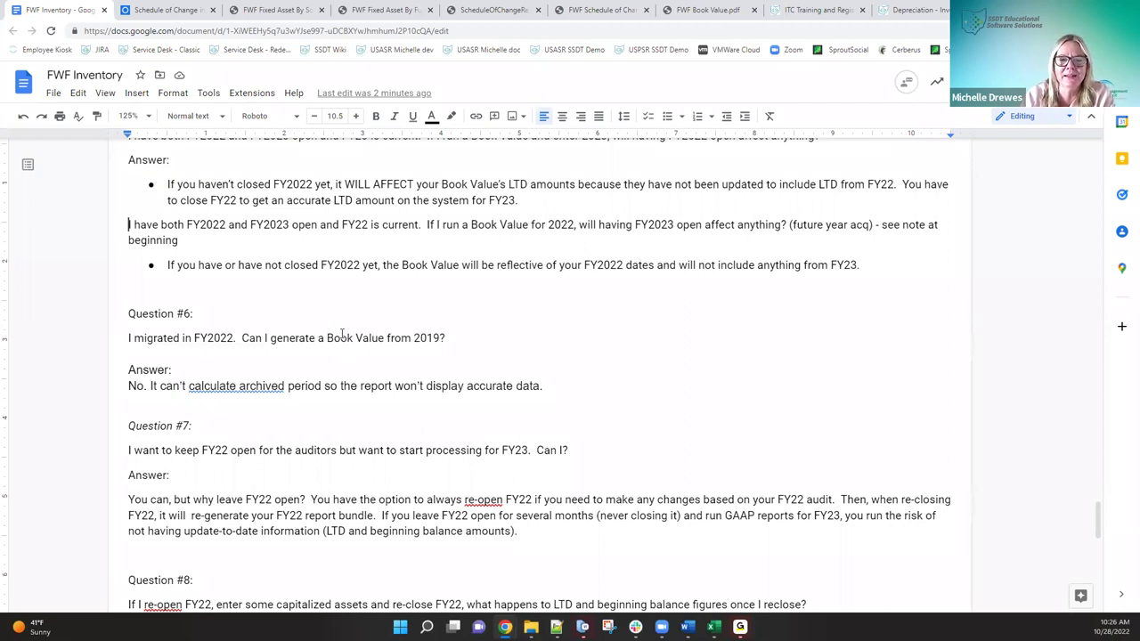
scroll(512, 340, "down", 2)
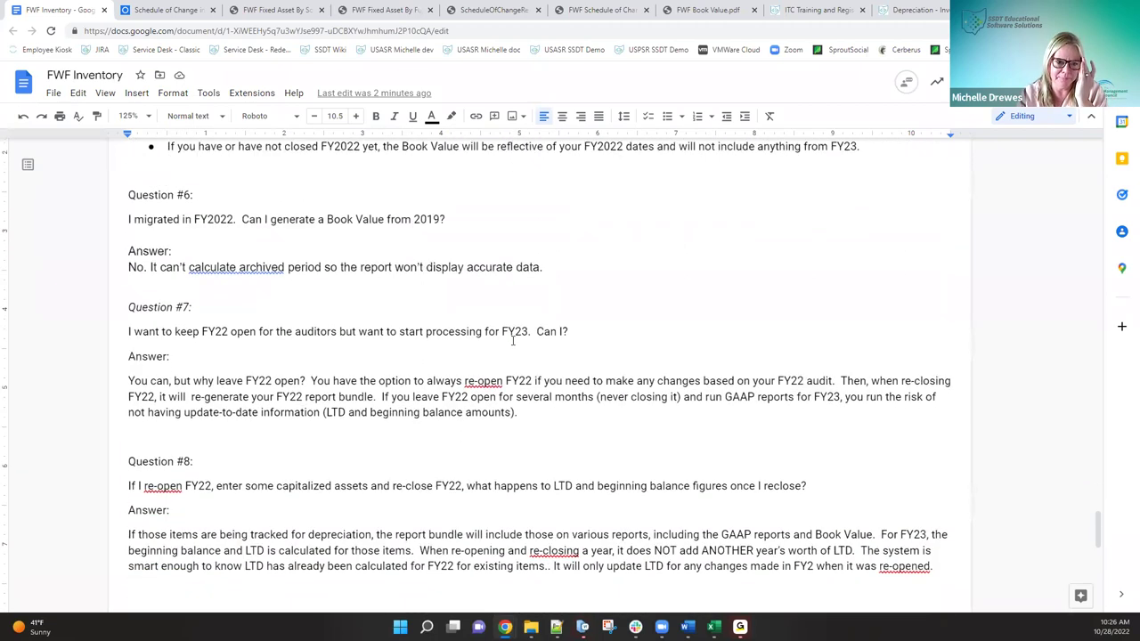
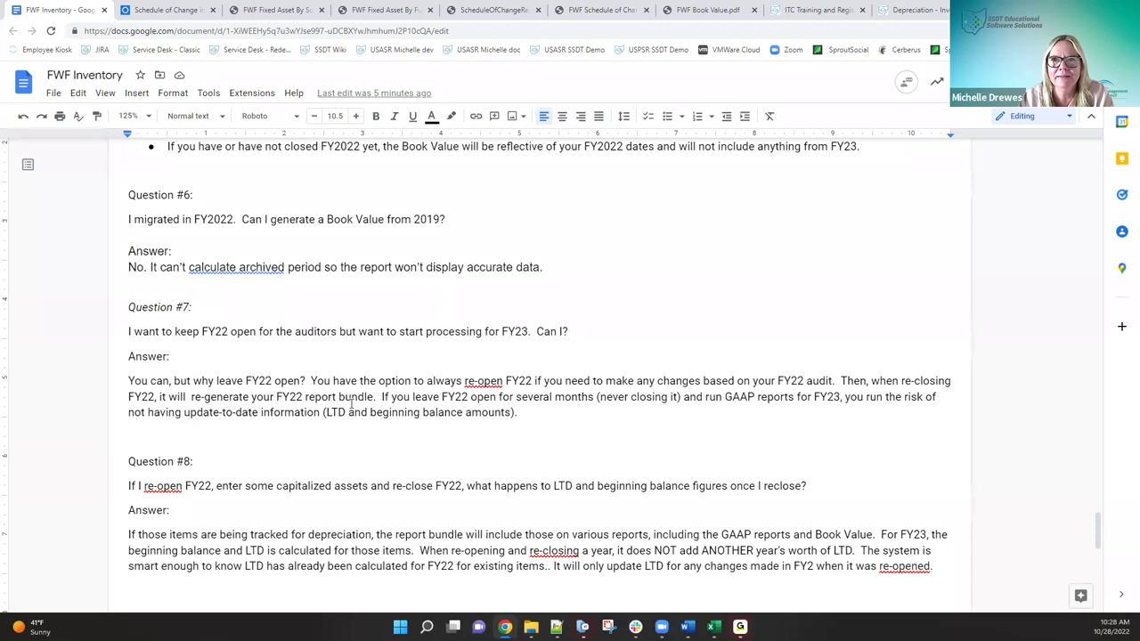
scroll(350, 405, "down", 3)
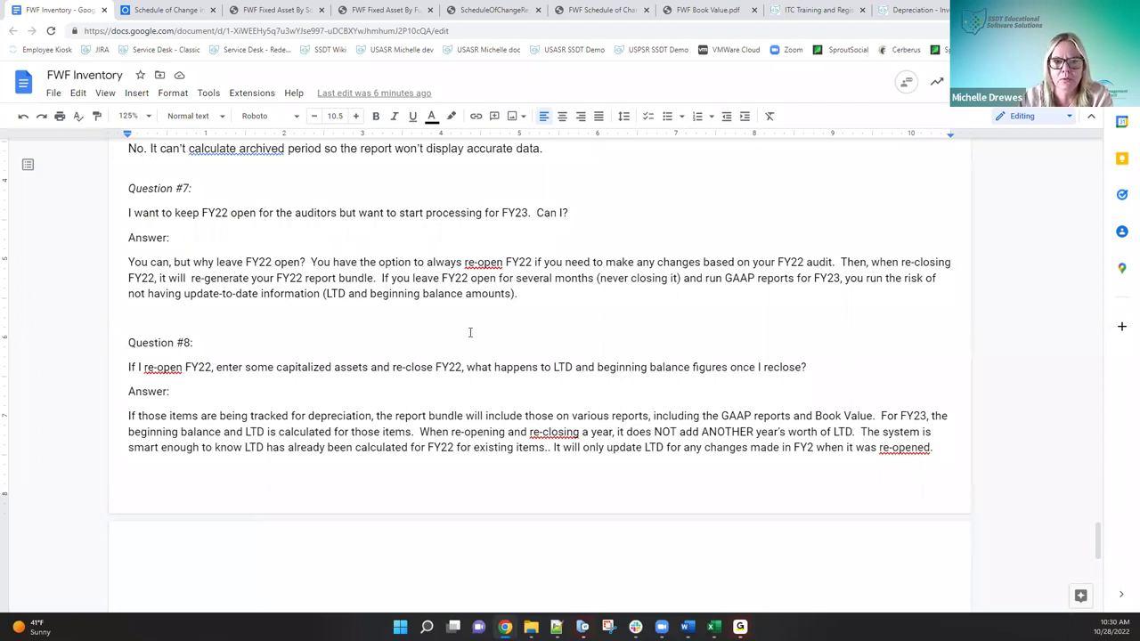
scroll(470, 332, "down", 3)
scroll(470, 332, "down", 3)
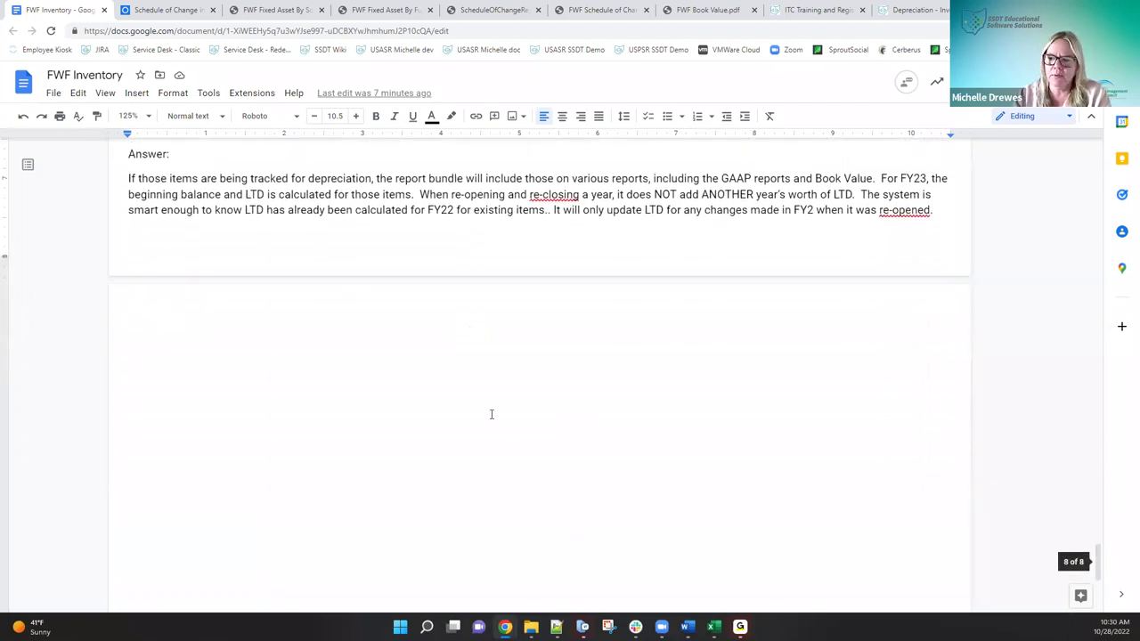
scroll(512, 446, "up", 5)
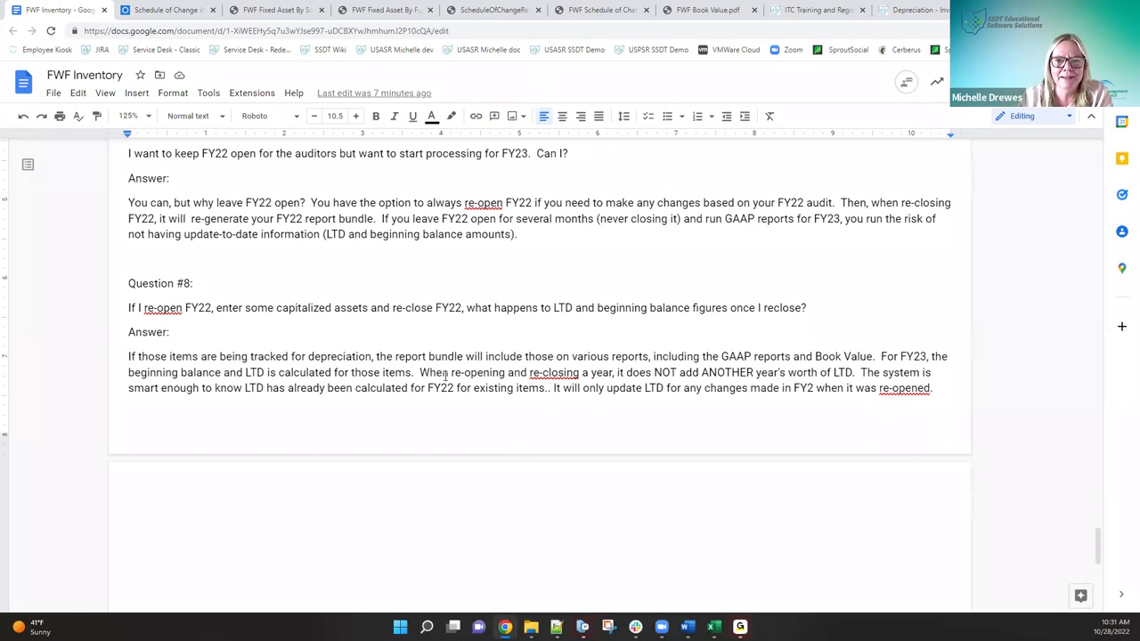
- Open the Reports page of the Inventory User Manual in the wiki to review the GAAP and Non-GAAP report definitions
scroll(636, 415, "up", 5)
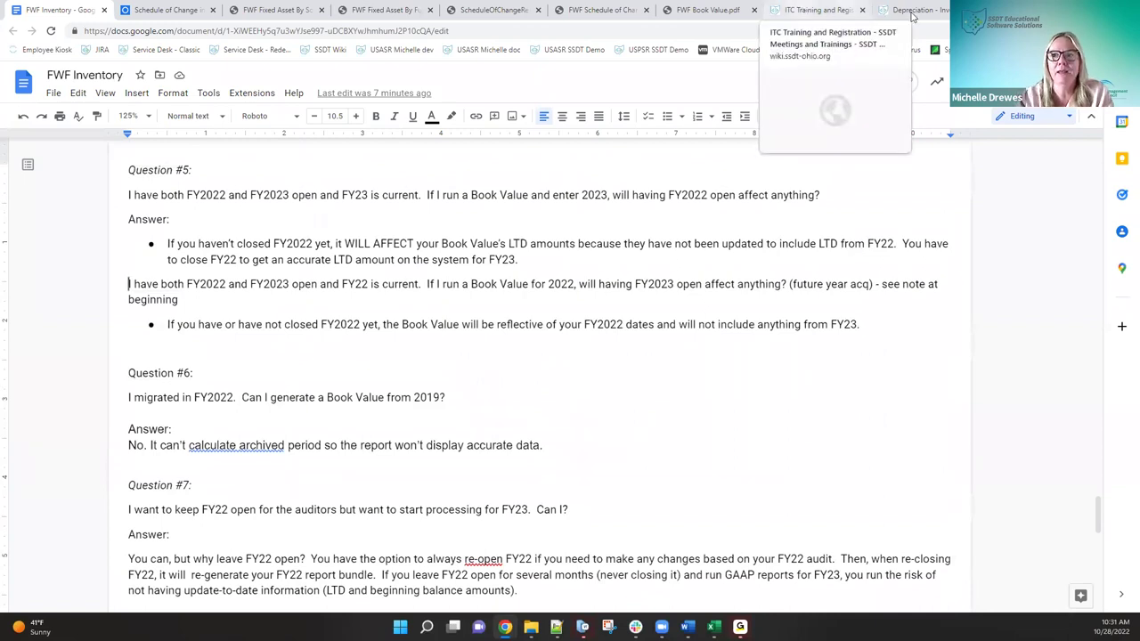
left_click(865, 12)
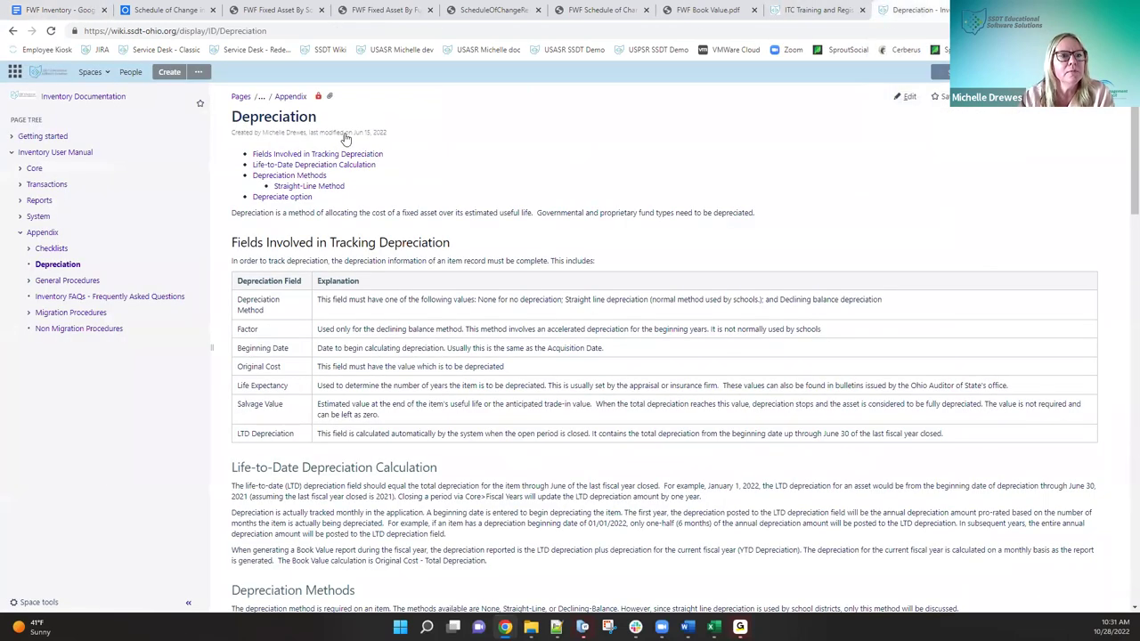
left_click(41, 202)
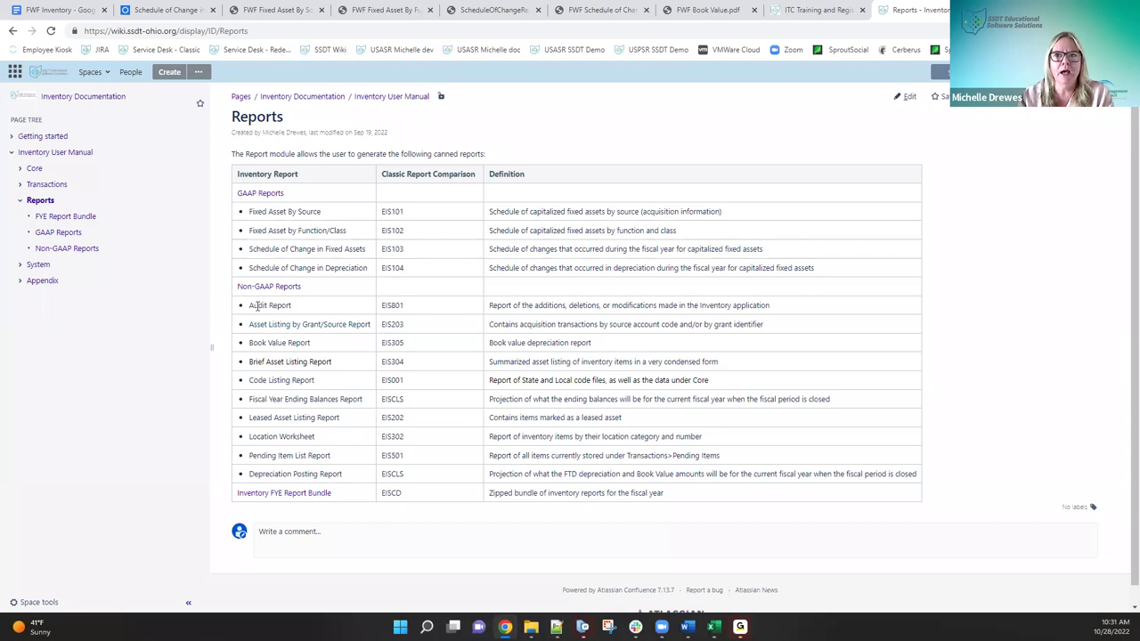
- Switch to the Inventory application and open the Audit Report, ready for entry in its Specific Tag Numbers field
left_click(163, 11)
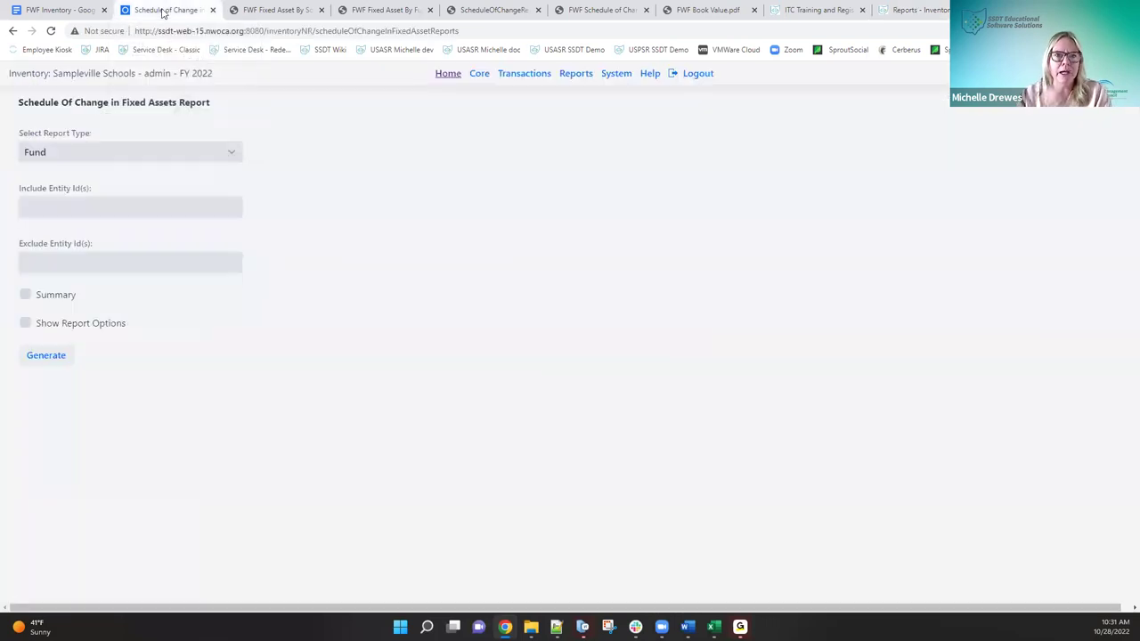
left_click(591, 78)
left_click(590, 121)
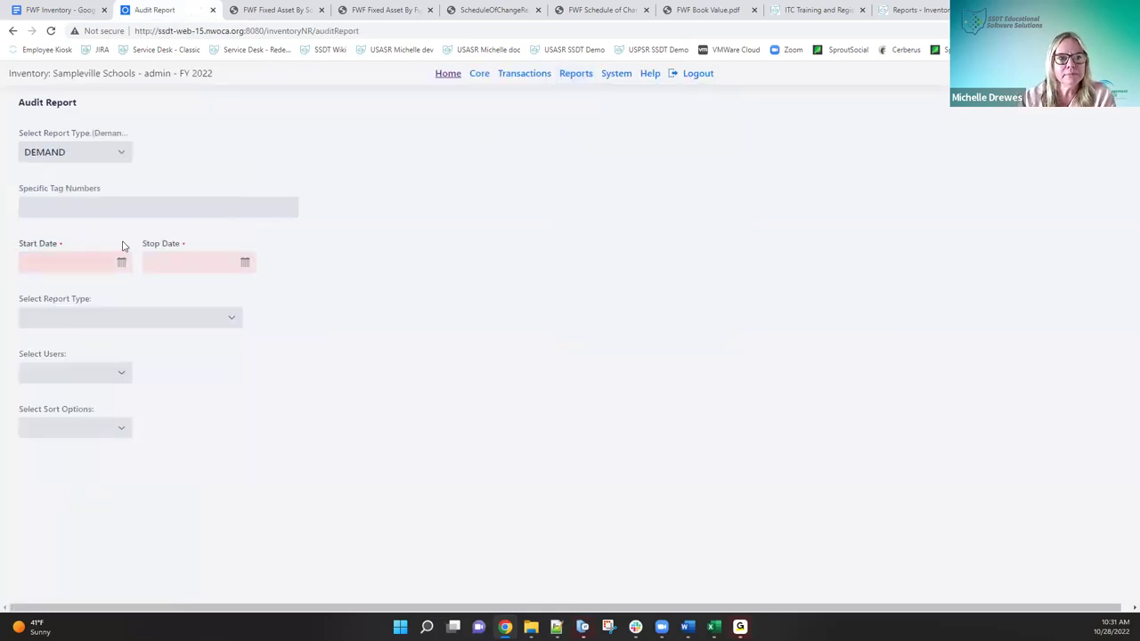
left_click(48, 207)
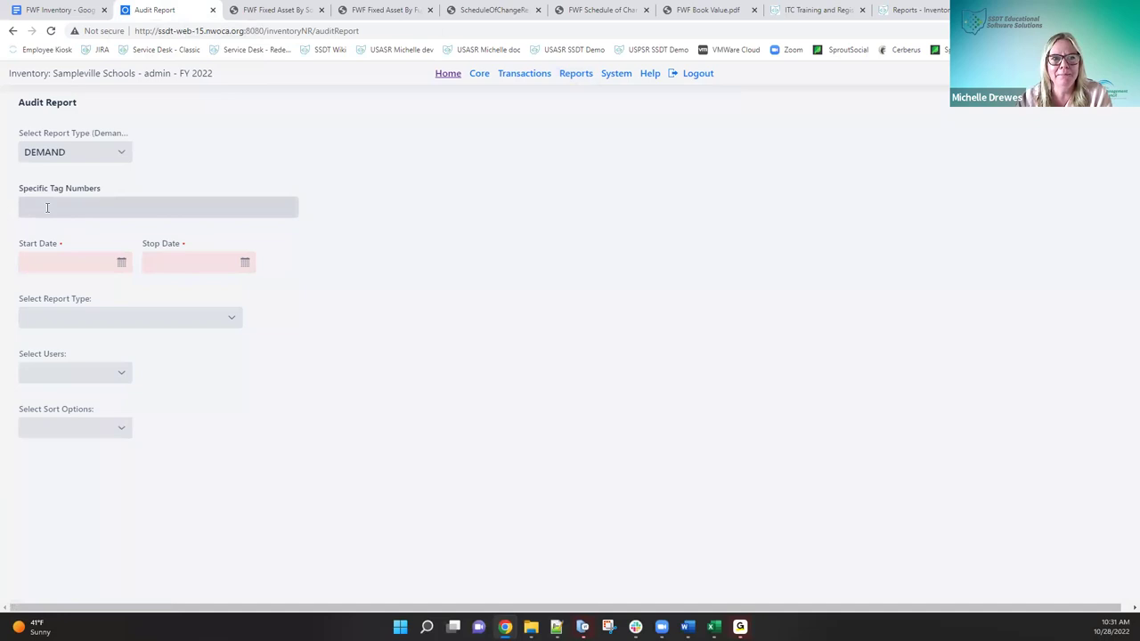
left_click(47, 207)
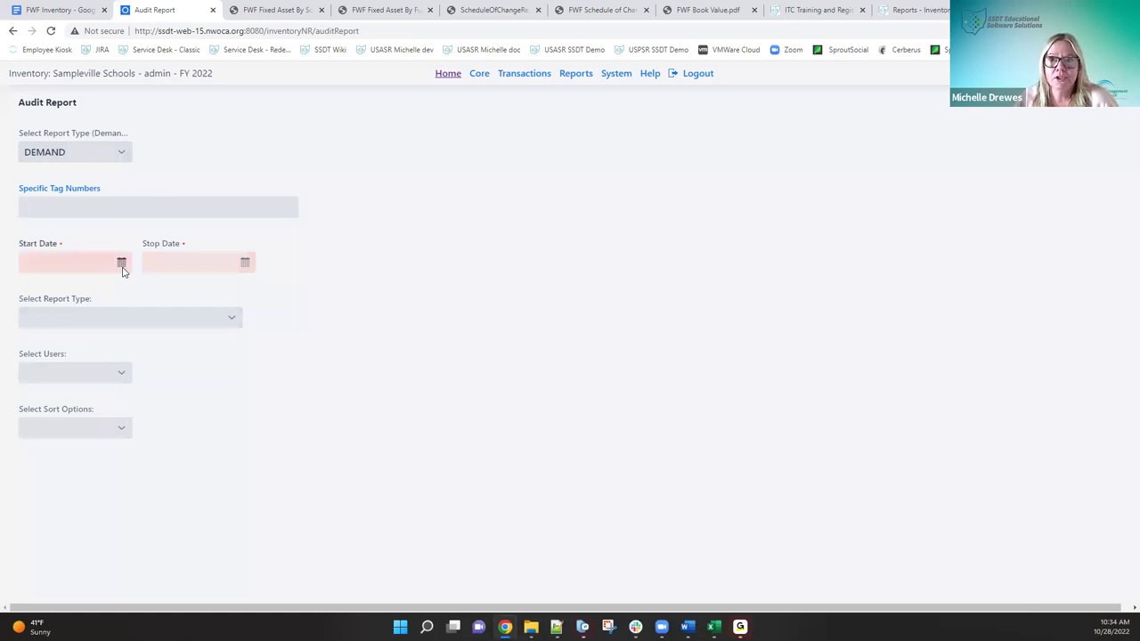
- Set the Audit Report's record type to Item
left_click(231, 318)
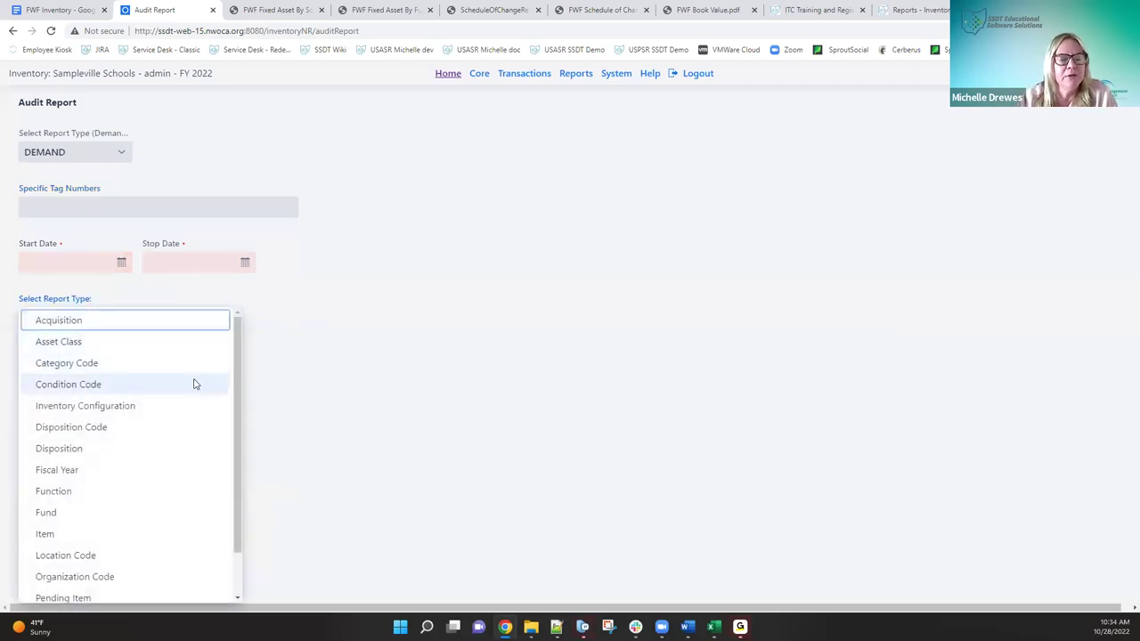
scroll(187, 390, "down", 1)
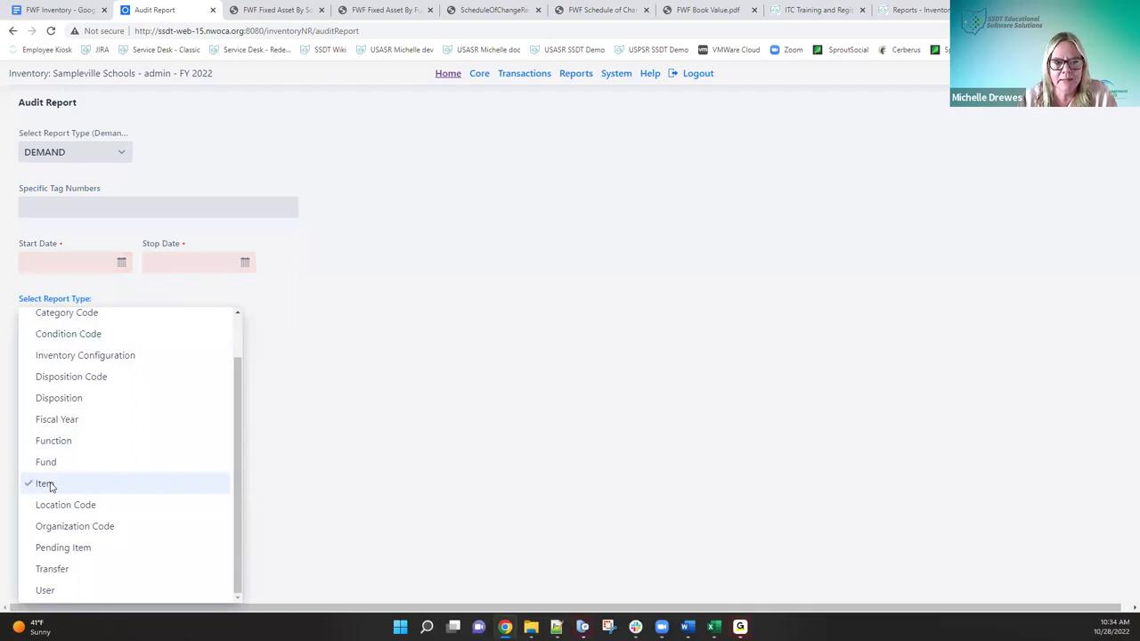
left_click(312, 452)
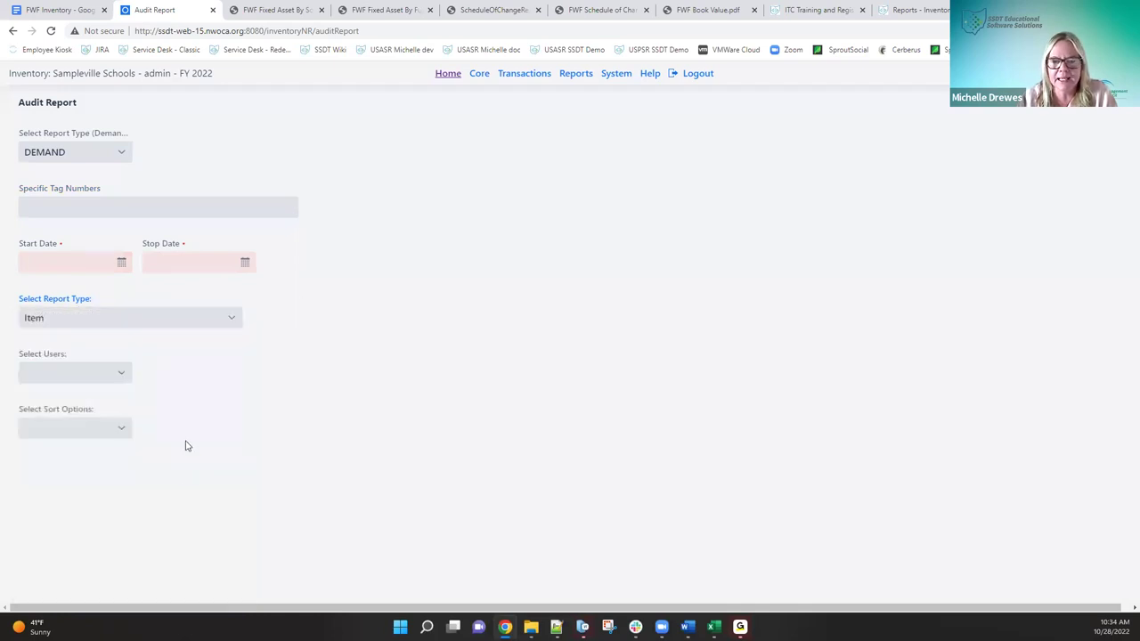
- Examine the Audit Report's choices for users, sort order and Official or Demand type, leaving each selection as it is
left_click(120, 374)
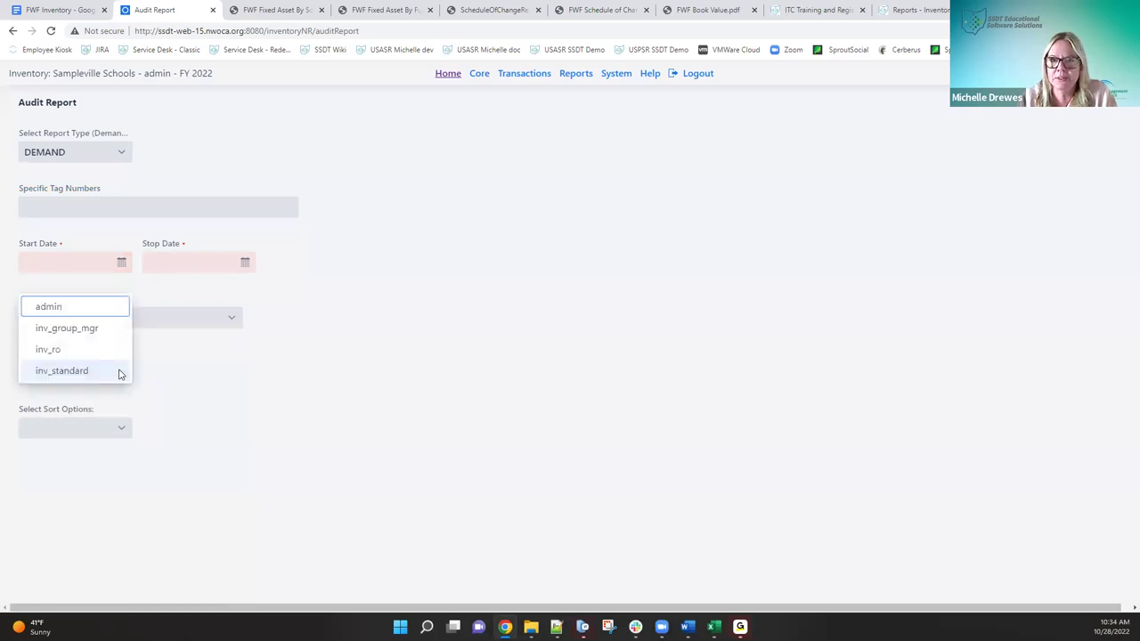
left_click(124, 429)
left_click(122, 427)
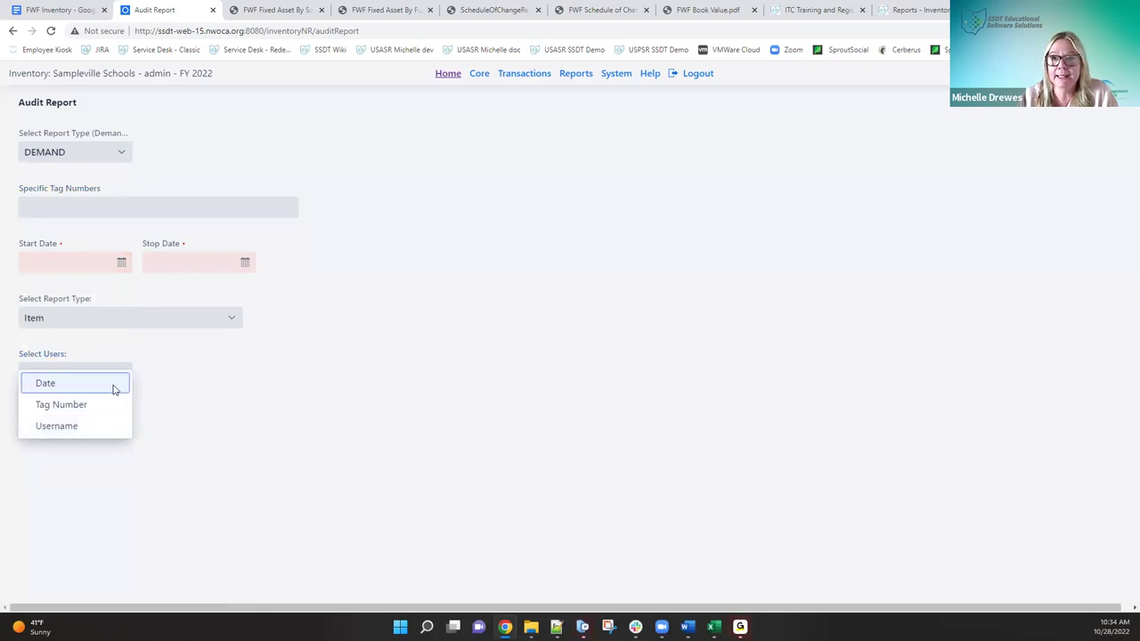
left_click(582, 371)
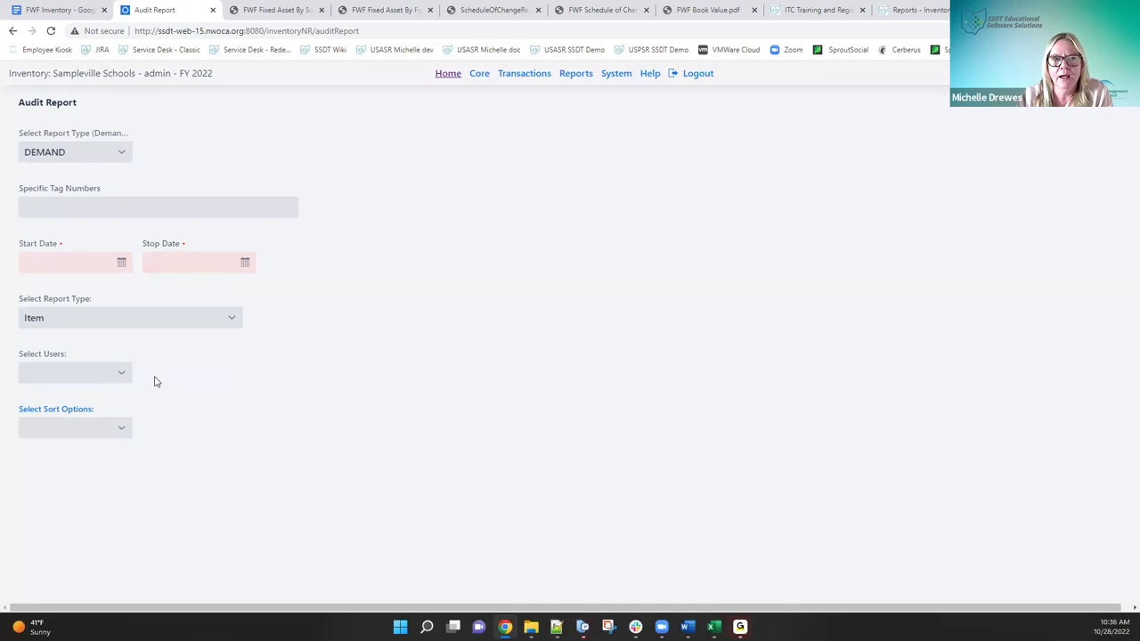
left_click(100, 156)
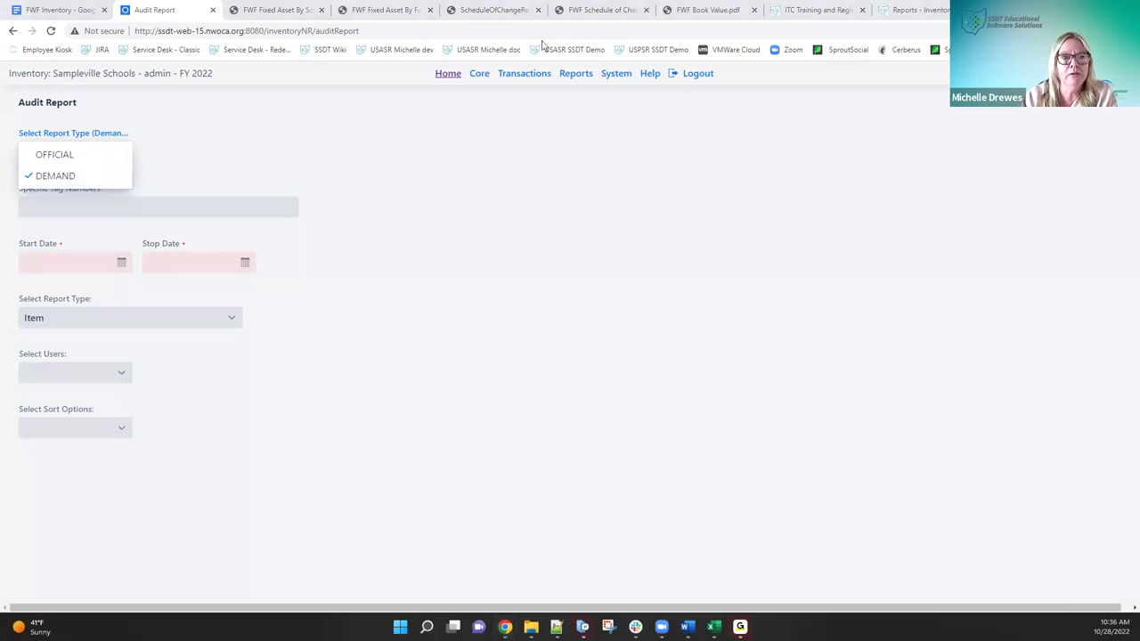
left_click(276, 165)
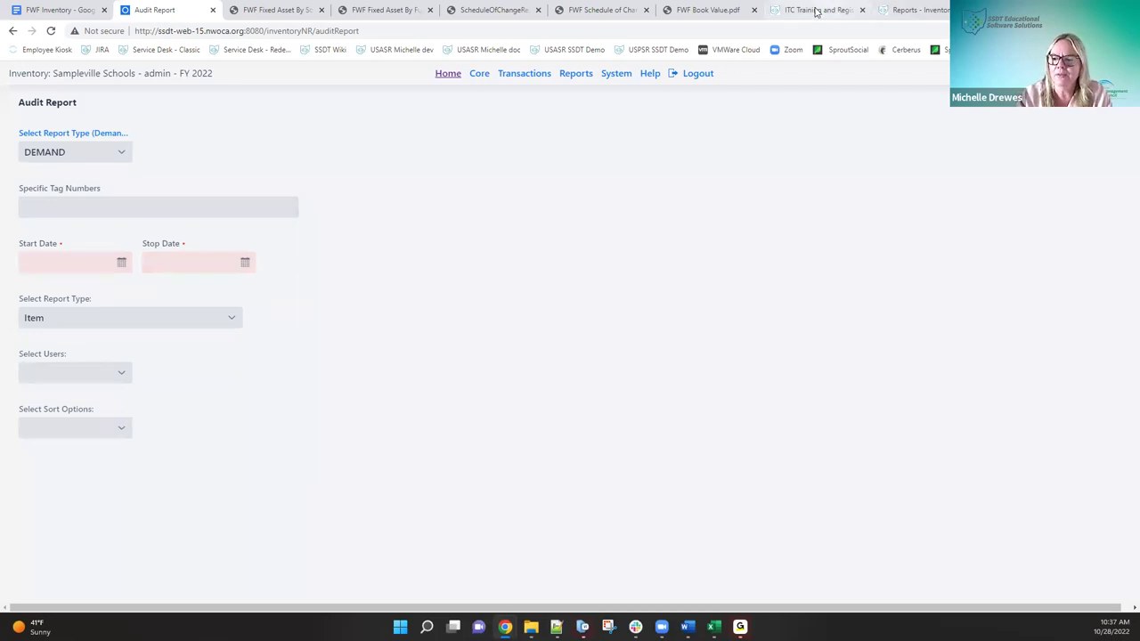
- Switch to the ITC Training and Registration wiki page to view the schedule of upcoming training sessions
mouse_move(815, 10)
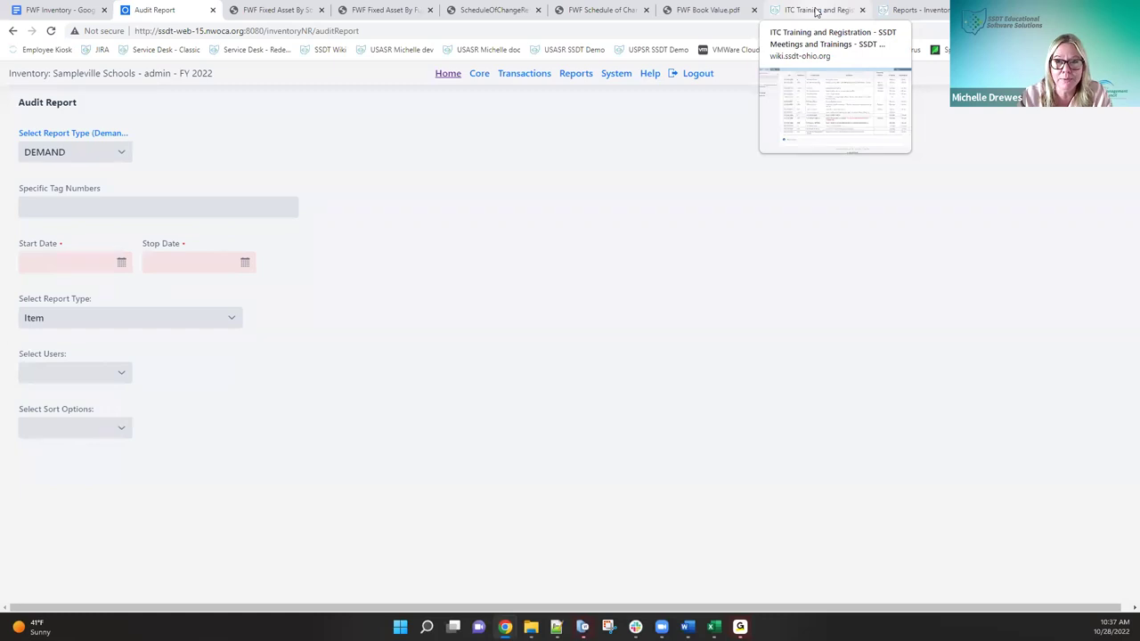
mouse_move(75, 11)
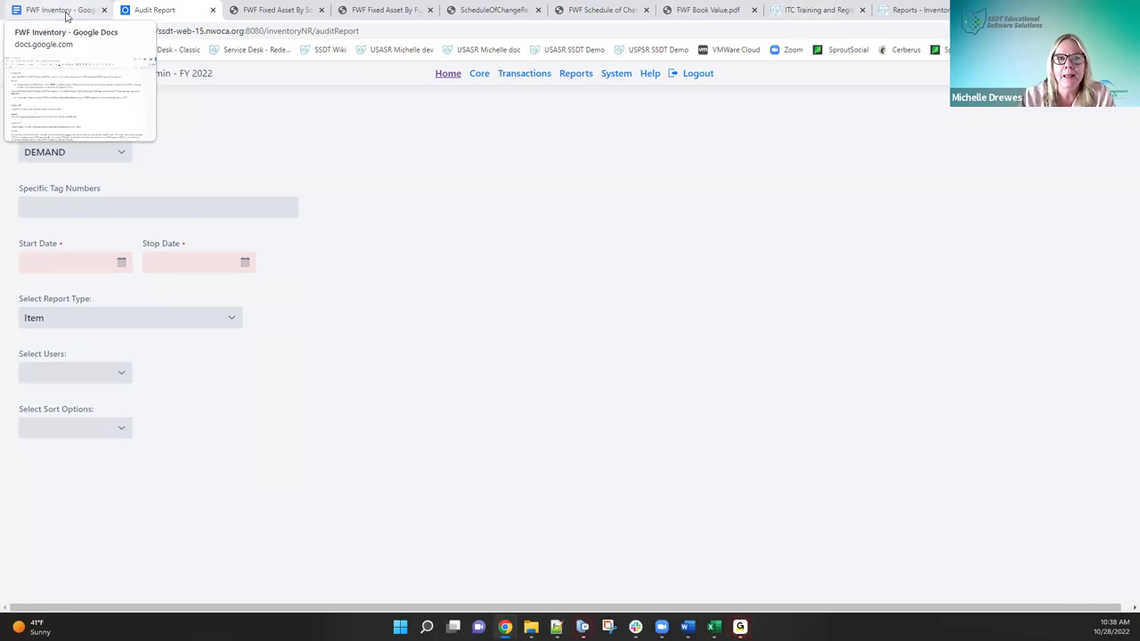
left_click(814, 11)
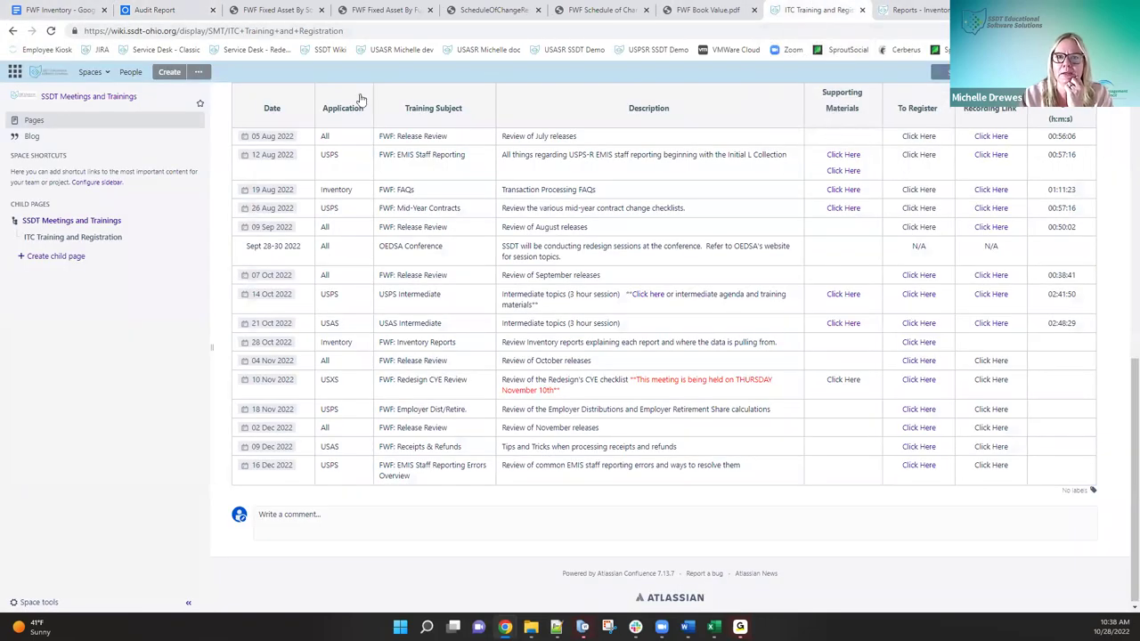